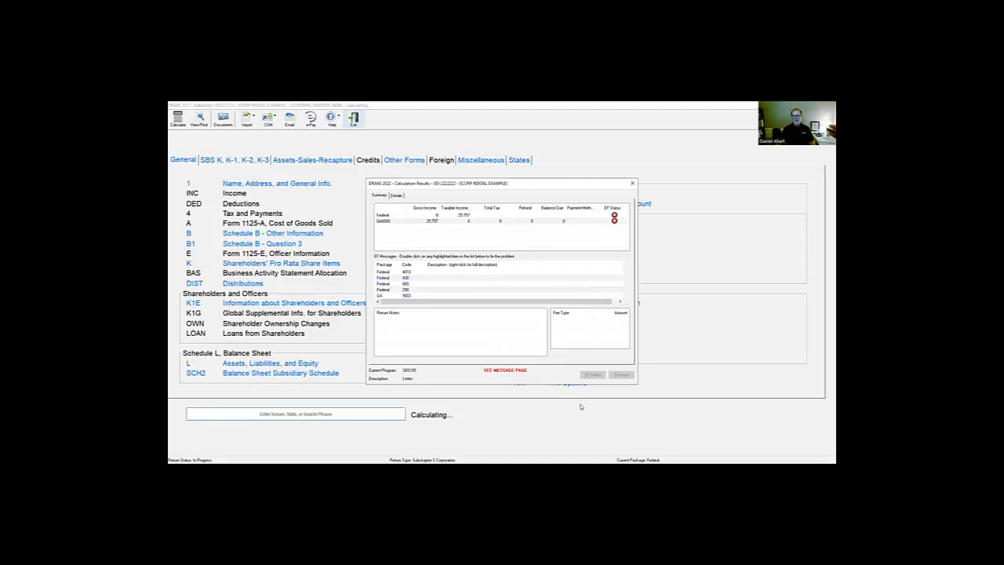
Dismiss the calculation results and open the SCORP RENTAL EXAMPLE return for data entry from the client manager
{"action": "left_click", "coordinate": [620, 374]}
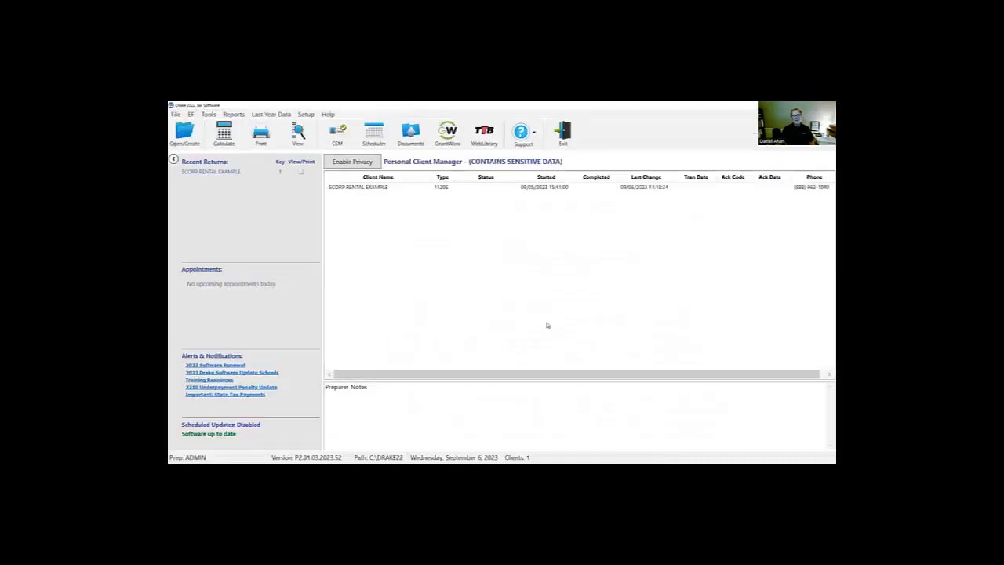
{"action": "left_click", "coordinate": [364, 189]}
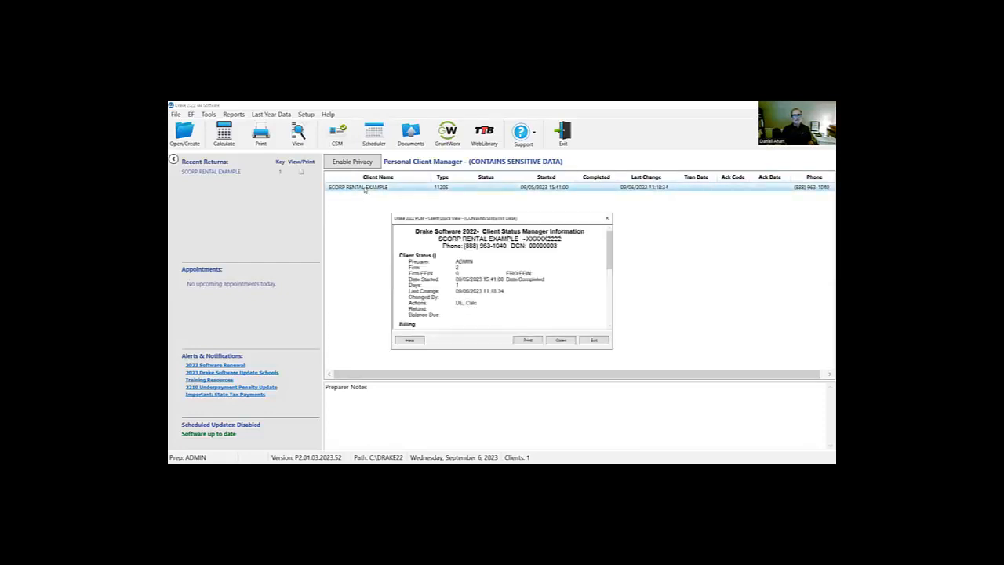
{"action": "left_click", "coordinate": [560, 339]}
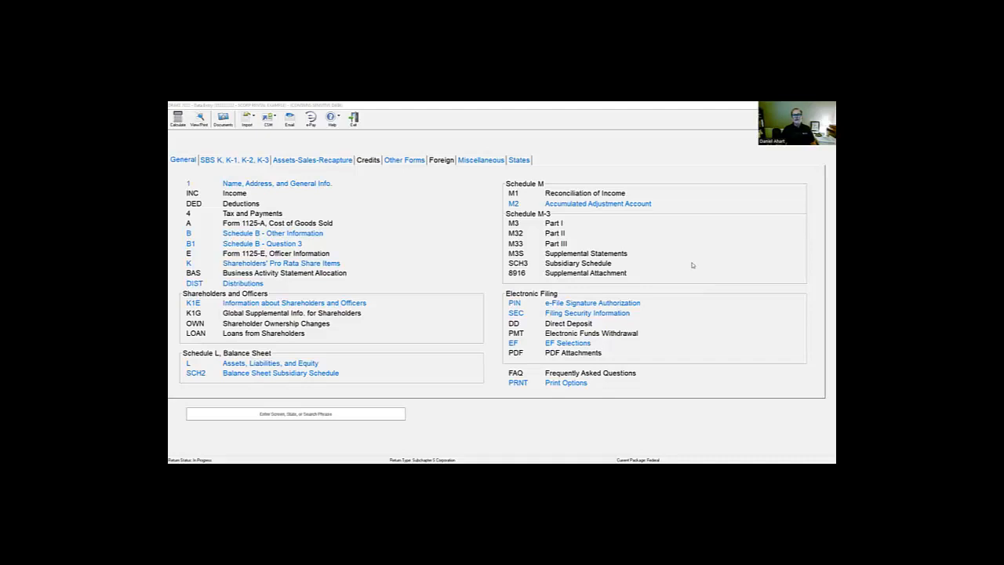
Look over the Form 1120-S Income and Deductions screens and return to the list of data entry screens
{"action": "left_click", "coordinate": [190, 164]}
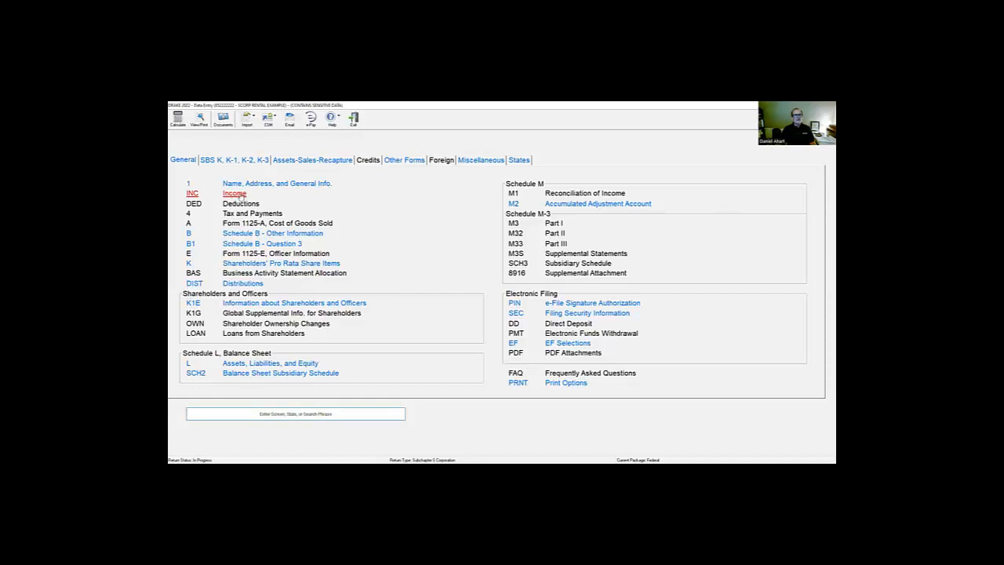
{"action": "left_click", "coordinate": [240, 195]}
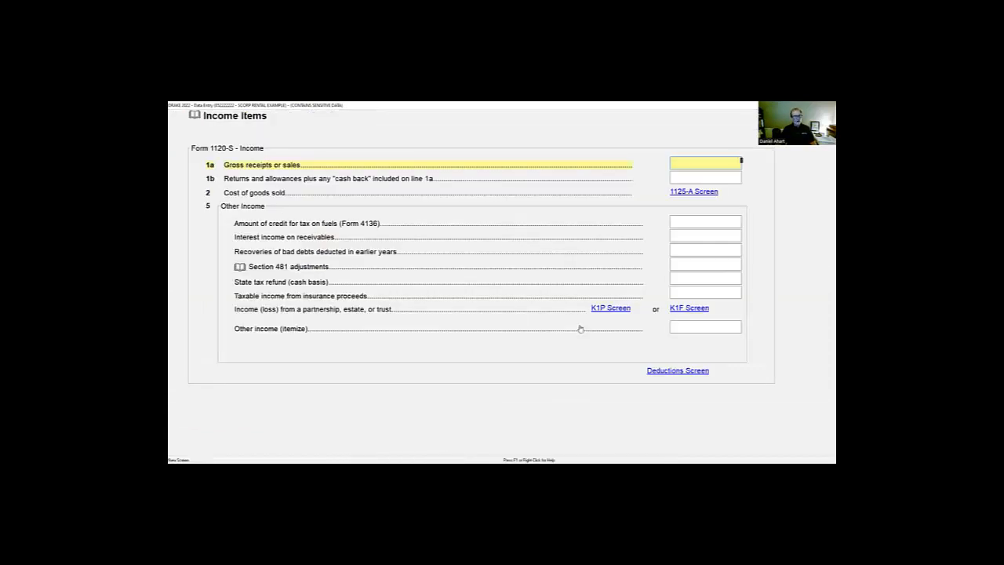
{"action": "key", "text": "Escape"}
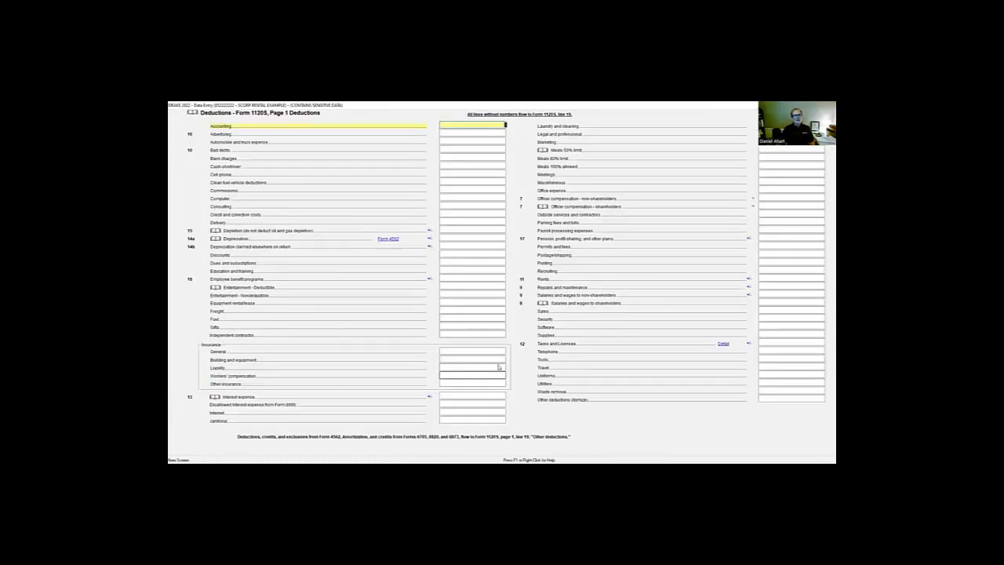
{"action": "key", "text": "Escape"}
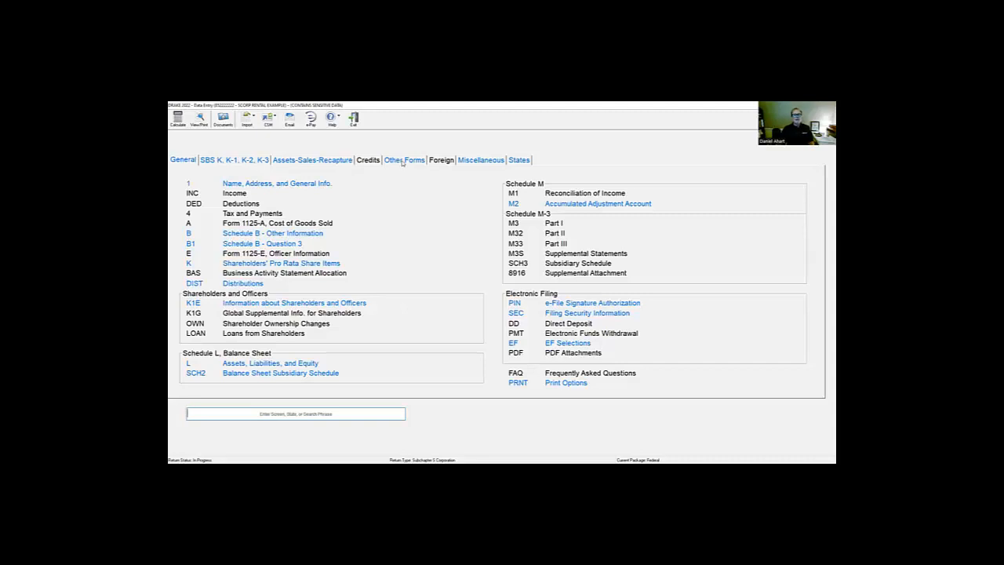
Review the S corporation's name, address and general information, including its resident state information screen
{"action": "left_click", "coordinate": [307, 184]}
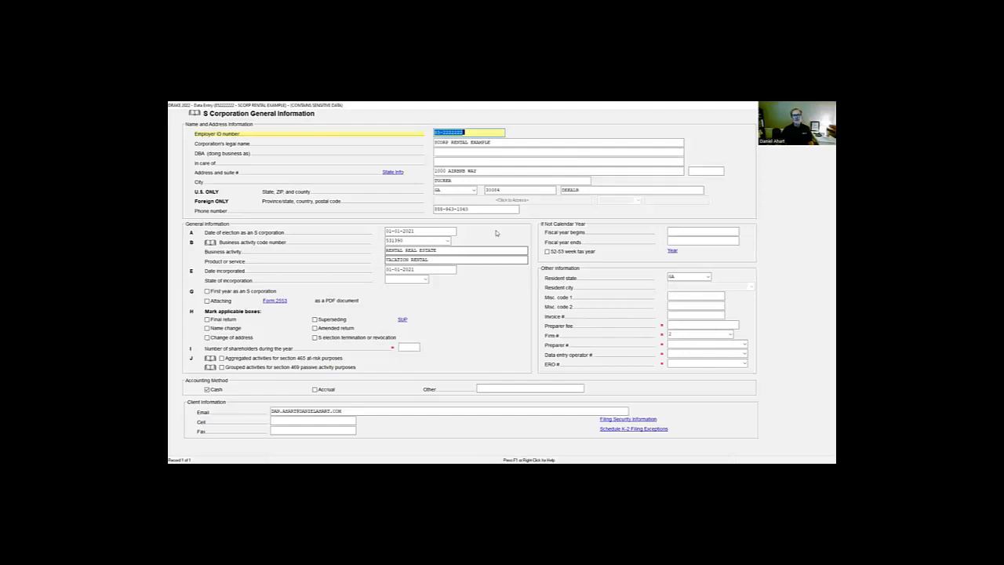
{"action": "left_click", "coordinate": [395, 173]}
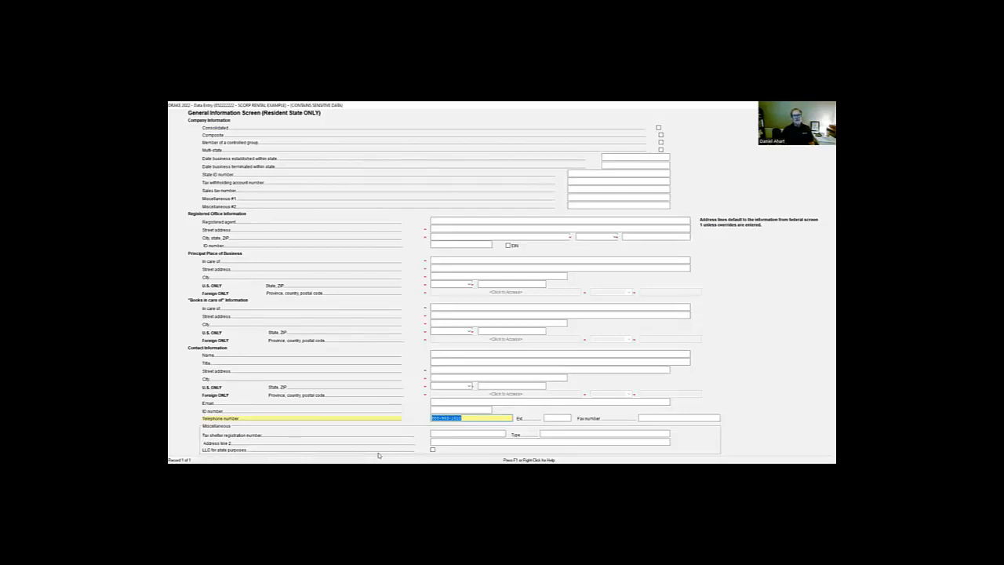
{"action": "key", "text": "Escape"}
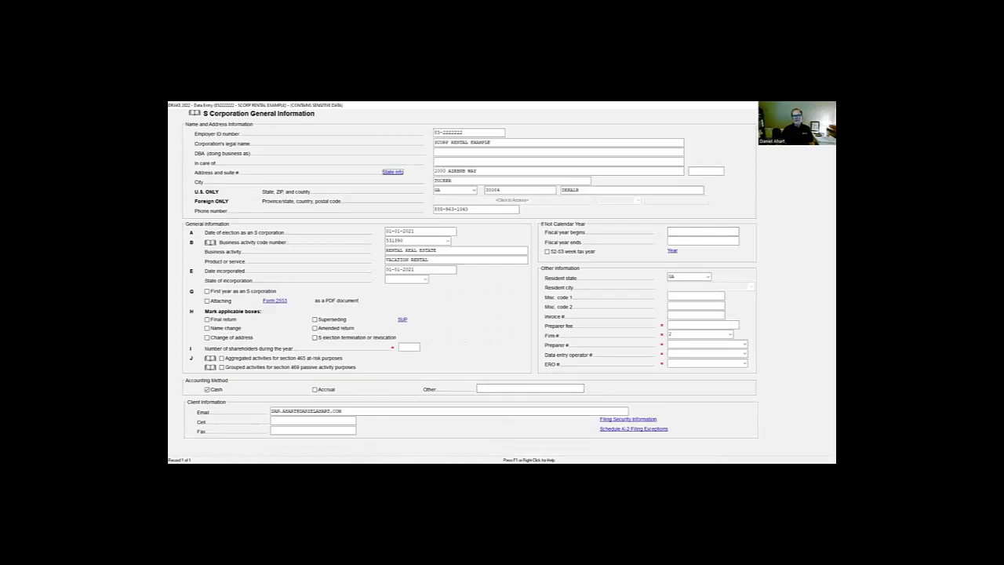
{"action": "key", "text": "Escape"}
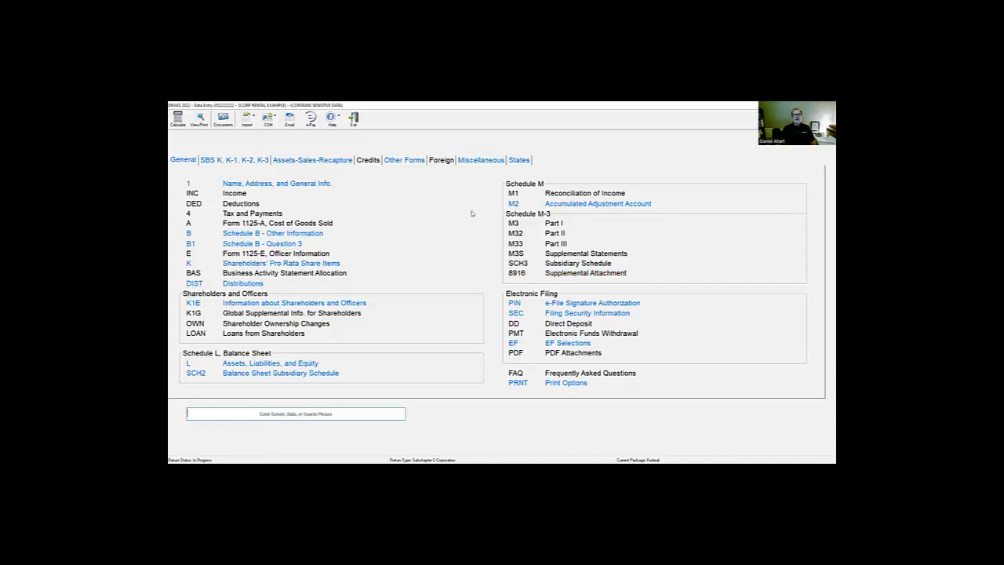
Open the detail view of the existing single-family property on Form 8825, Rental Real Estate
{"action": "left_click", "coordinate": [405, 160]}
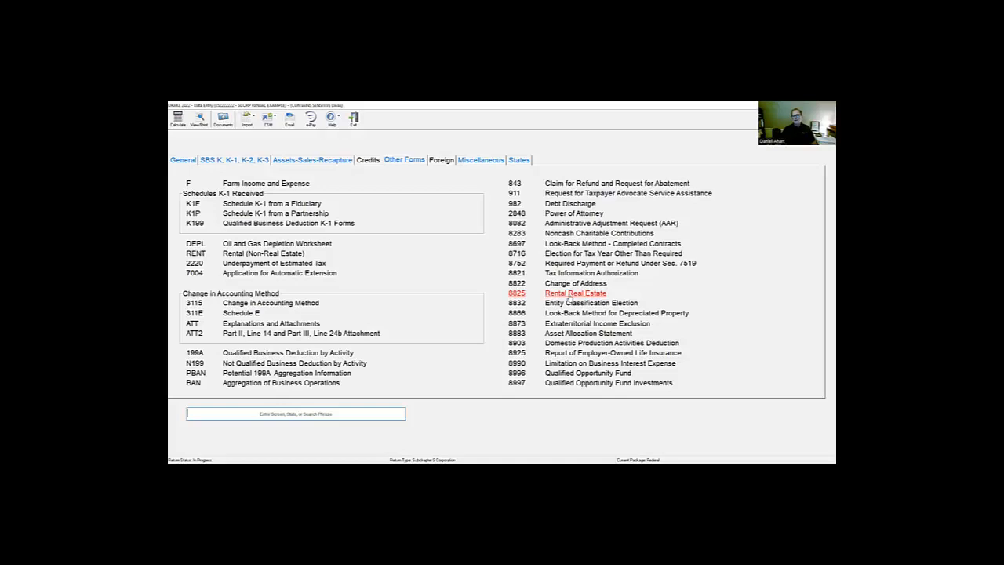
{"action": "left_click", "coordinate": [756, 363]}
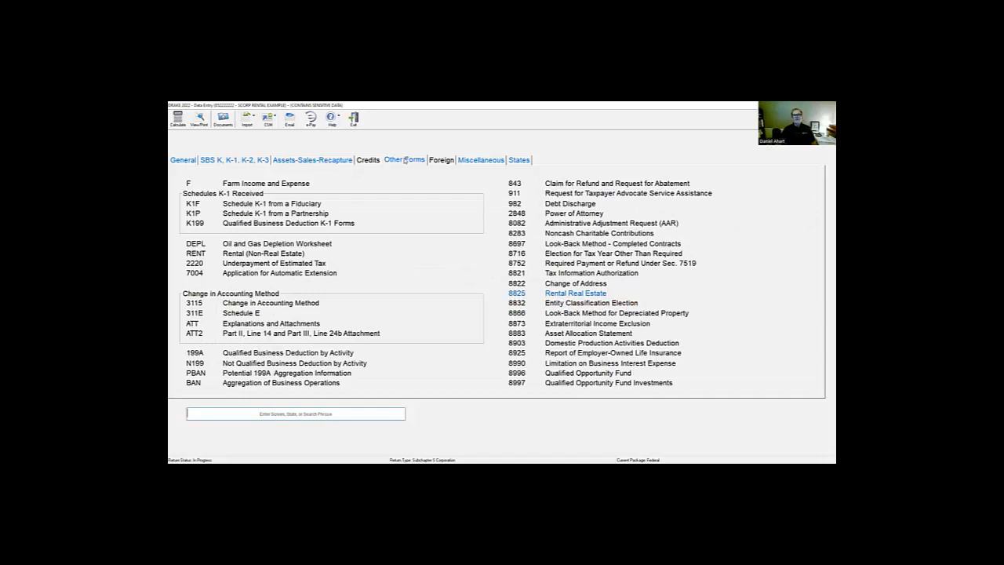
{"action": "left_click", "coordinate": [564, 293]}
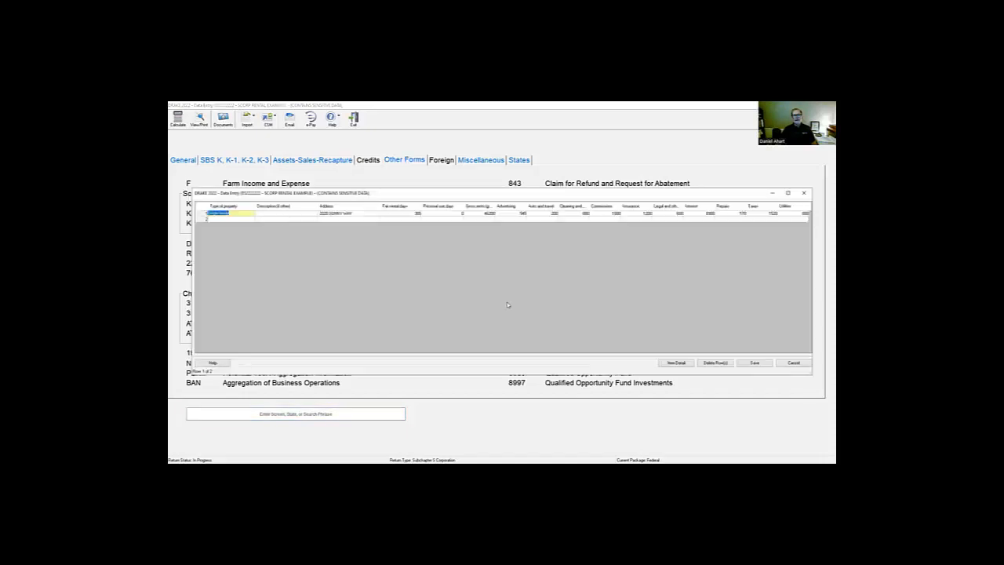
{"action": "left_click", "coordinate": [250, 213]}
{"action": "left_click", "coordinate": [676, 363]}
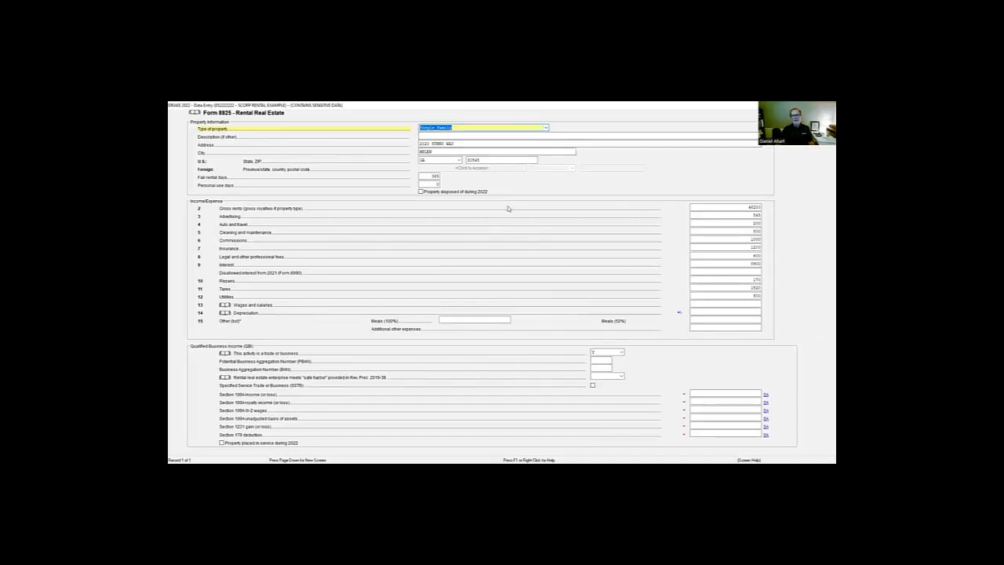
Choose Single family as the type of property and check the fair rental days and personal use days
{"action": "mouse_move", "coordinate": [202, 118]}
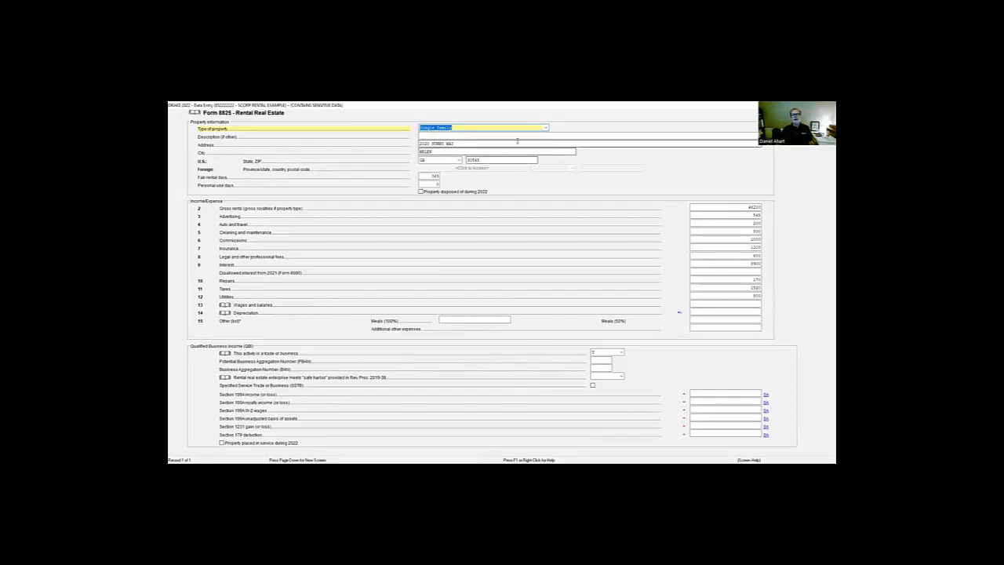
{"action": "left_click", "coordinate": [547, 128]}
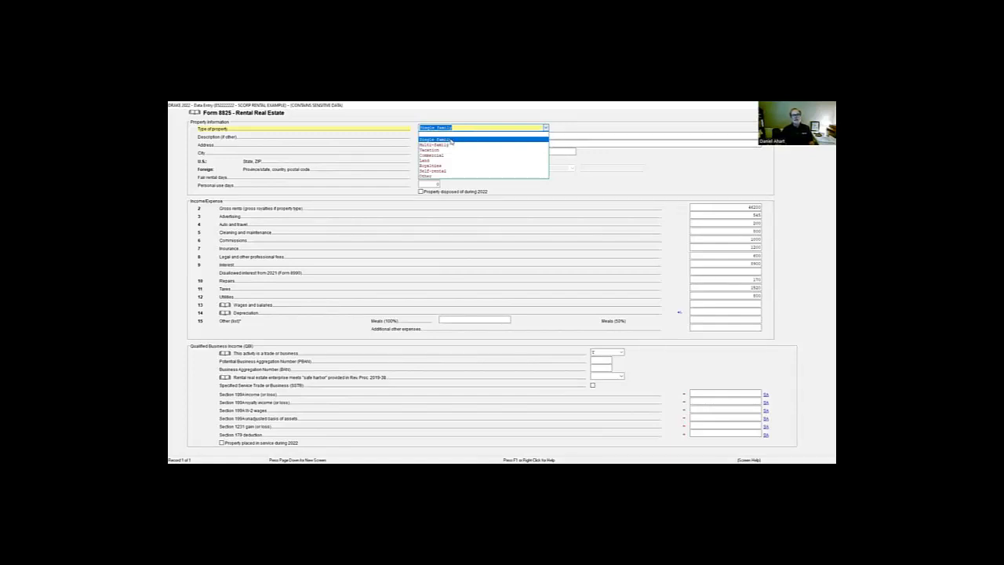
{"action": "left_click", "coordinate": [451, 139]}
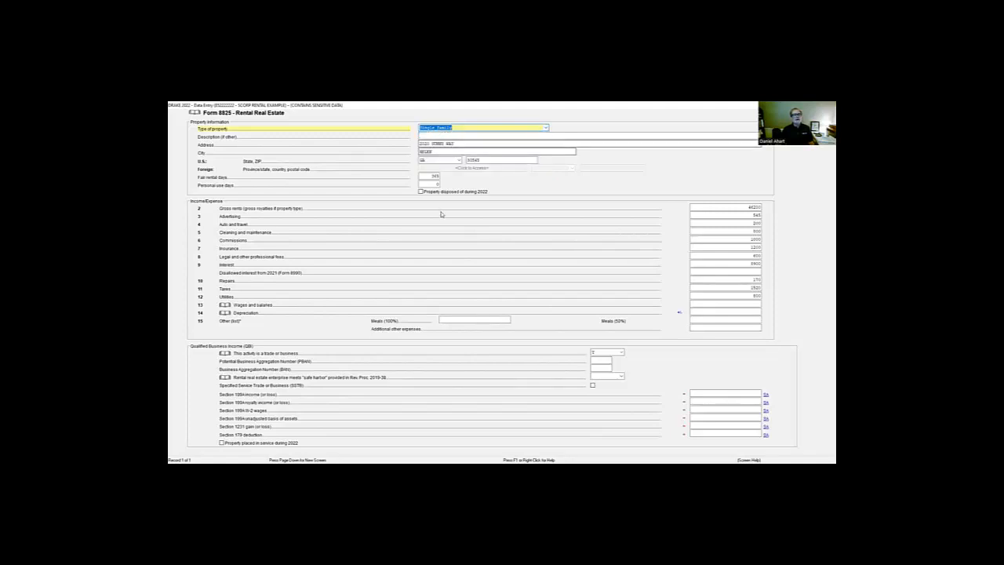
{"action": "key", "text": "Tab"}
{"action": "key", "text": "Tab"}
{"action": "left_click", "coordinate": [428, 176]}
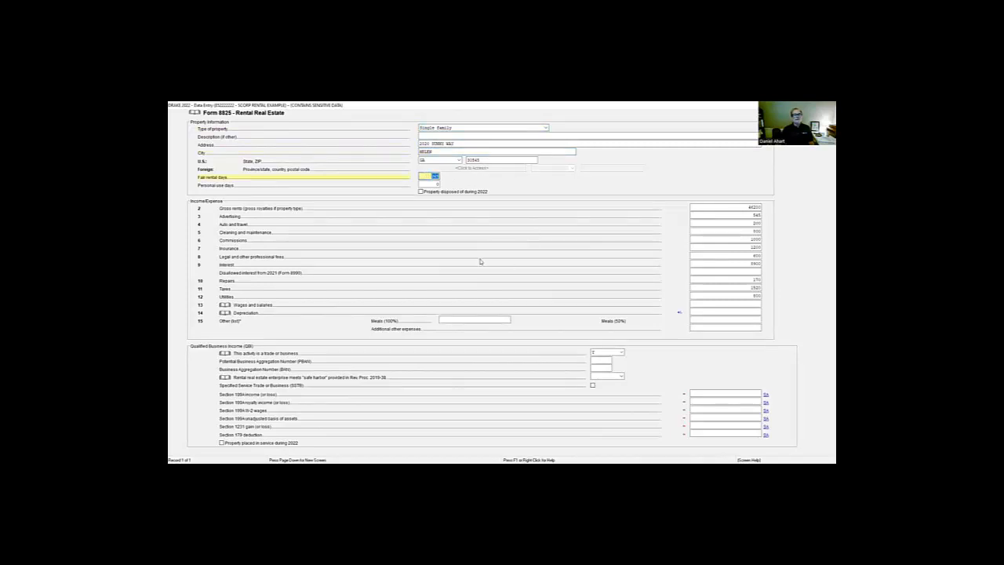
{"action": "left_click", "coordinate": [427, 184]}
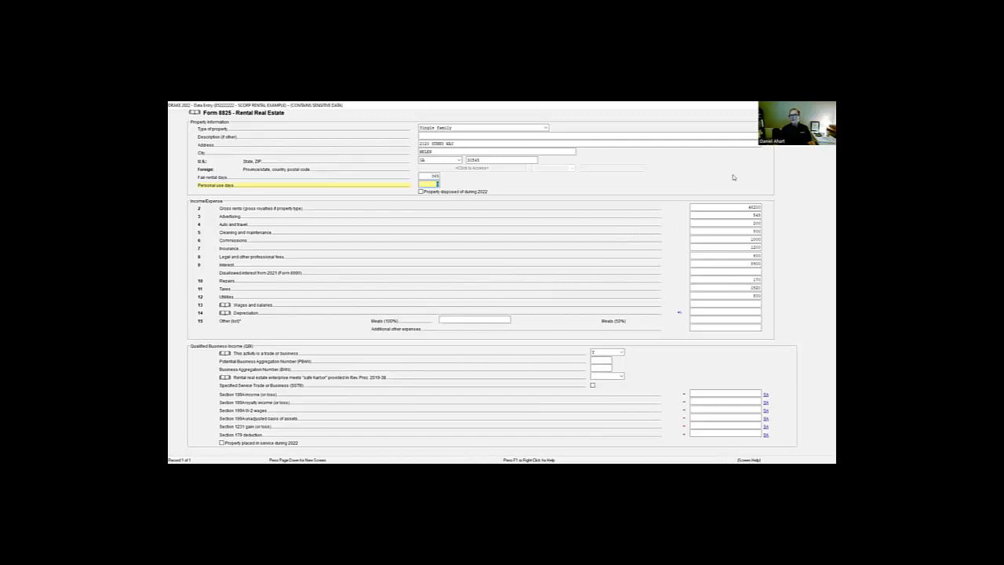
Review the property's gross rents and its expense lines from advertising through repairs
{"action": "left_click", "coordinate": [715, 209]}
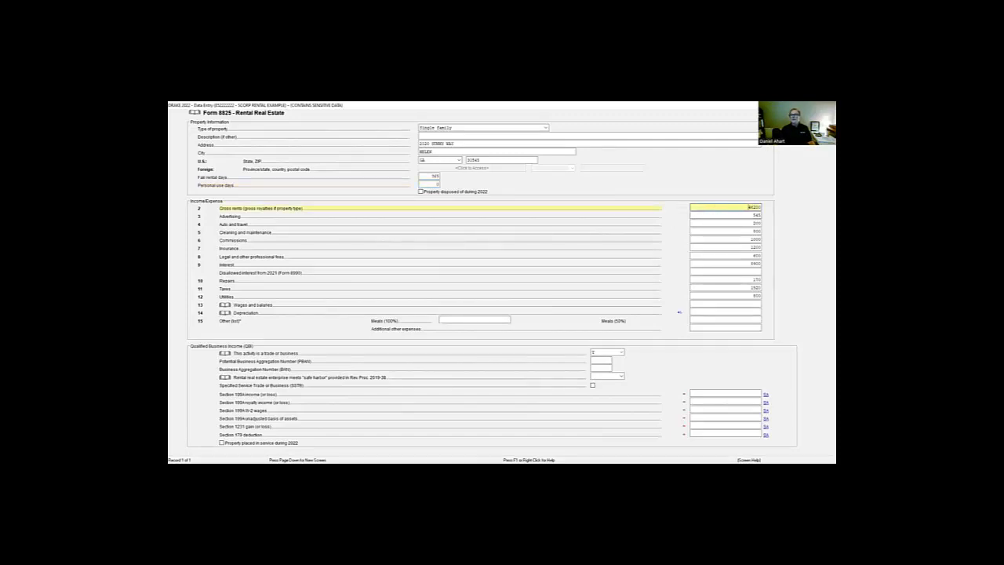
{"action": "mouse_move", "coordinate": [775, 119]}
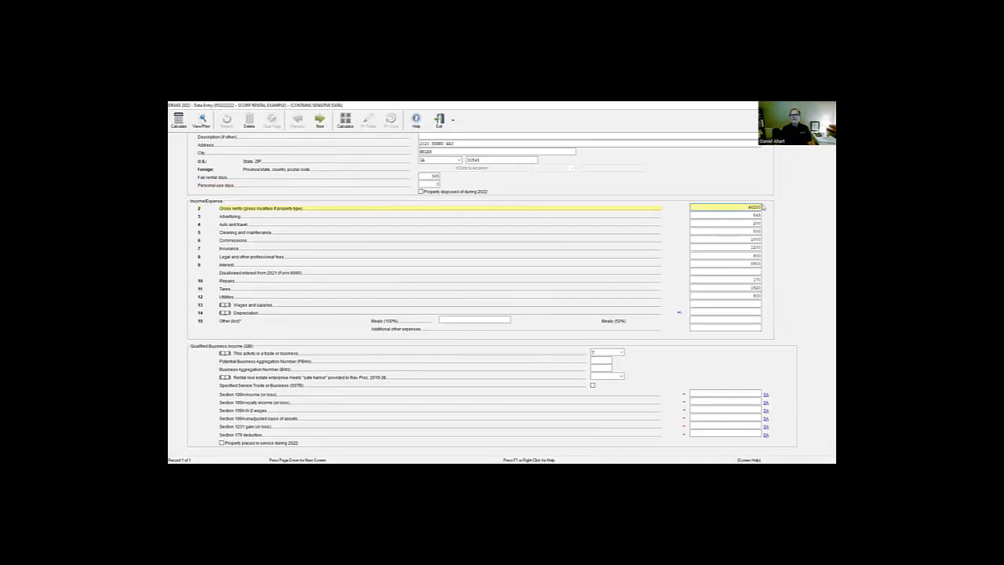
{"action": "left_click", "coordinate": [721, 207]}
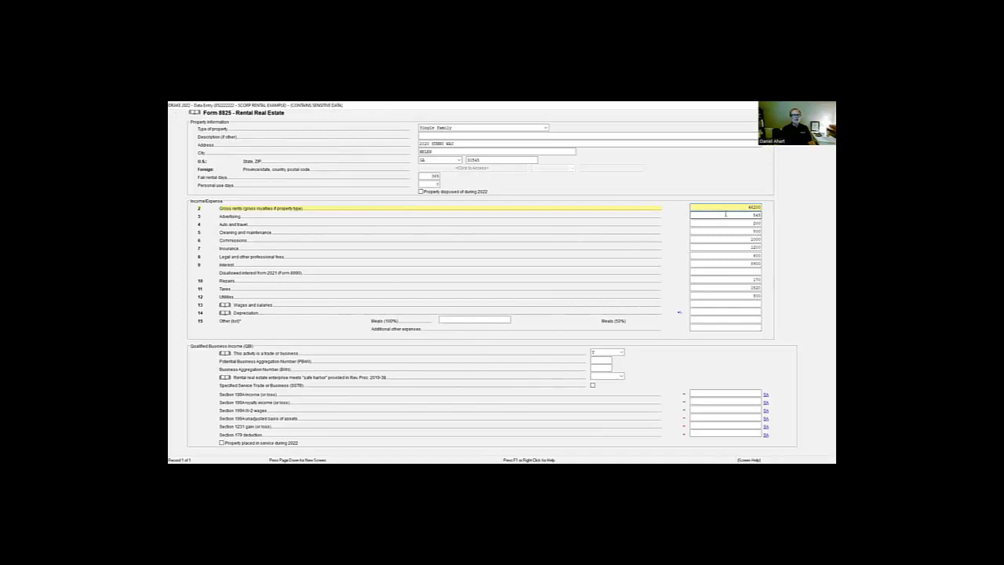
{"action": "left_click", "coordinate": [725, 215]}
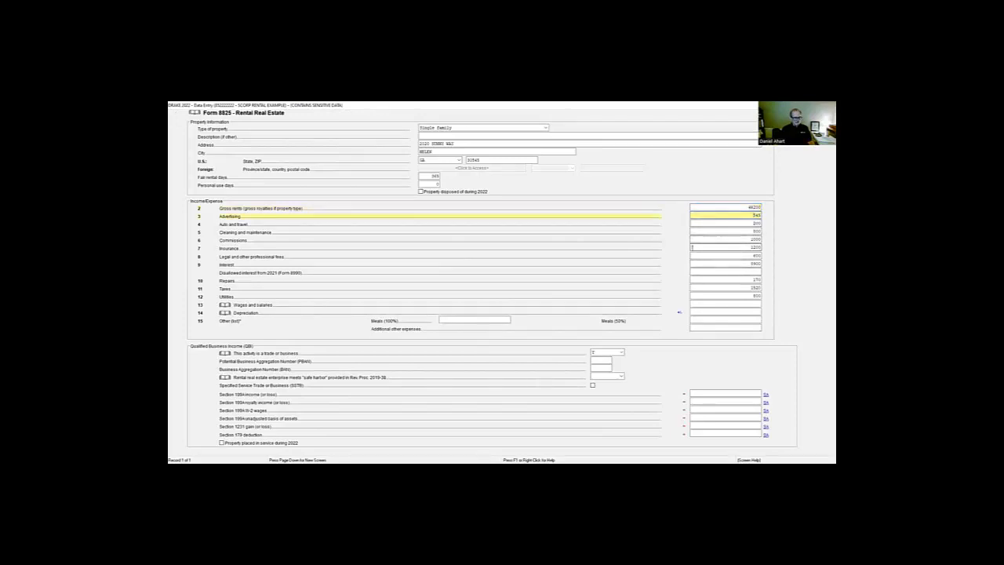
{"action": "key", "text": "Tab"}
{"action": "key", "text": "Tab"}
{"action": "key", "text": "Tab"}
{"action": "key", "text": "Tab"}
{"action": "key", "text": "Tab"}
{"action": "key", "text": "Tab"}
{"action": "key", "text": "Tab"}
{"action": "key", "text": "Tab"}
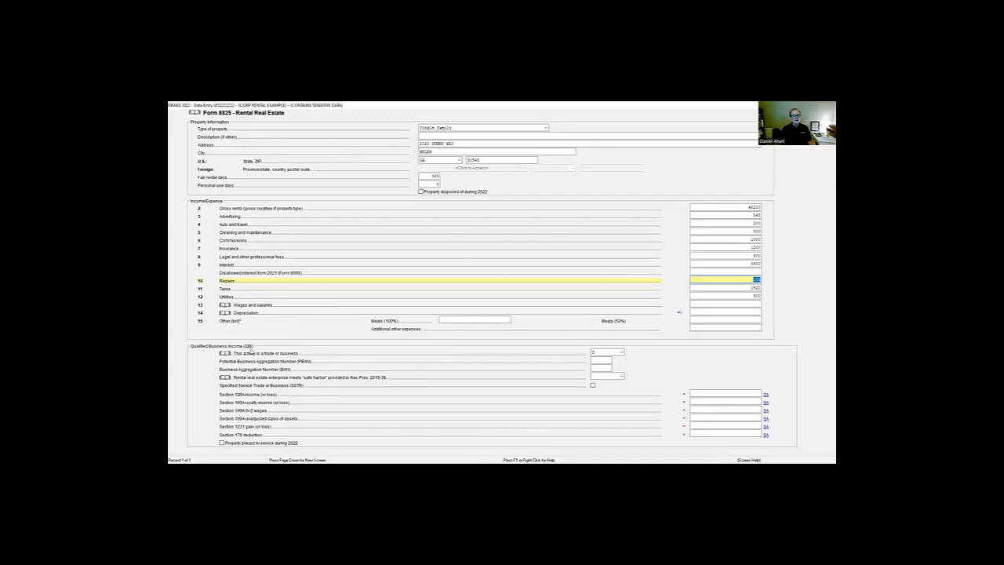
Read the field help on whether the rental activity is a trade or business and answer that question Y
{"action": "left_click", "coordinate": [605, 352]}
{"action": "left_click", "coordinate": [621, 353]}
{"action": "left_click", "coordinate": [600, 364]}
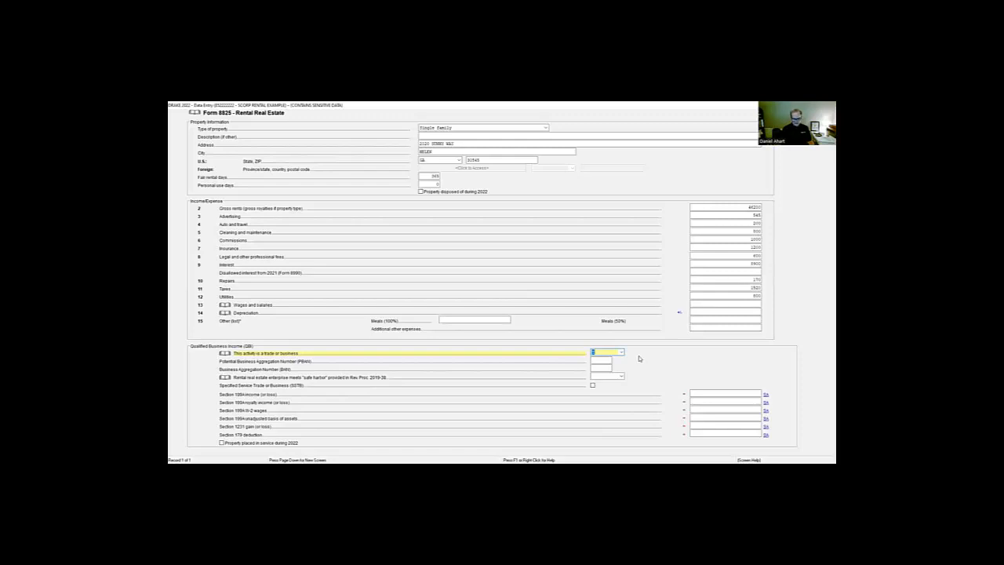
{"action": "key", "text": "F1"}
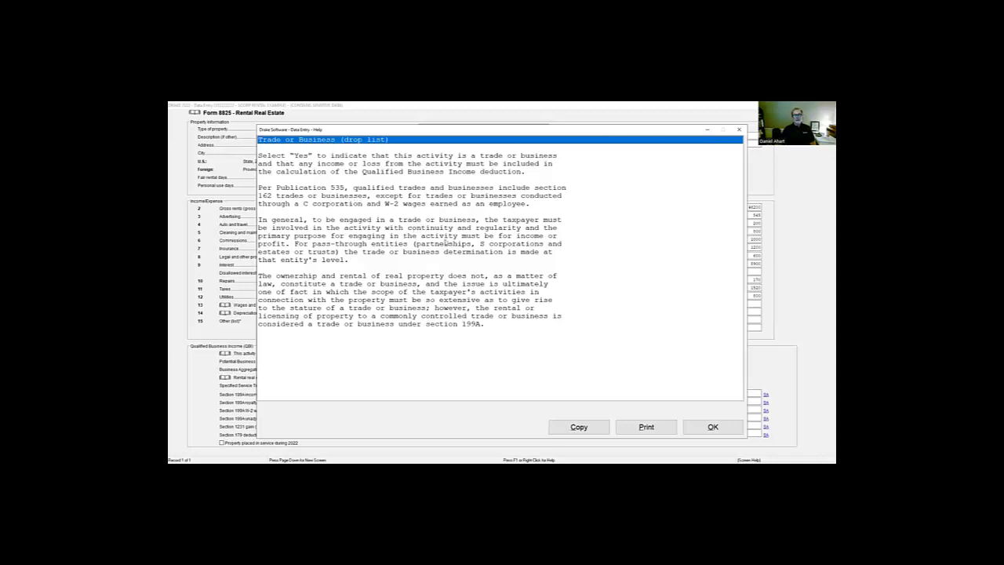
{"action": "left_click", "coordinate": [262, 279]}
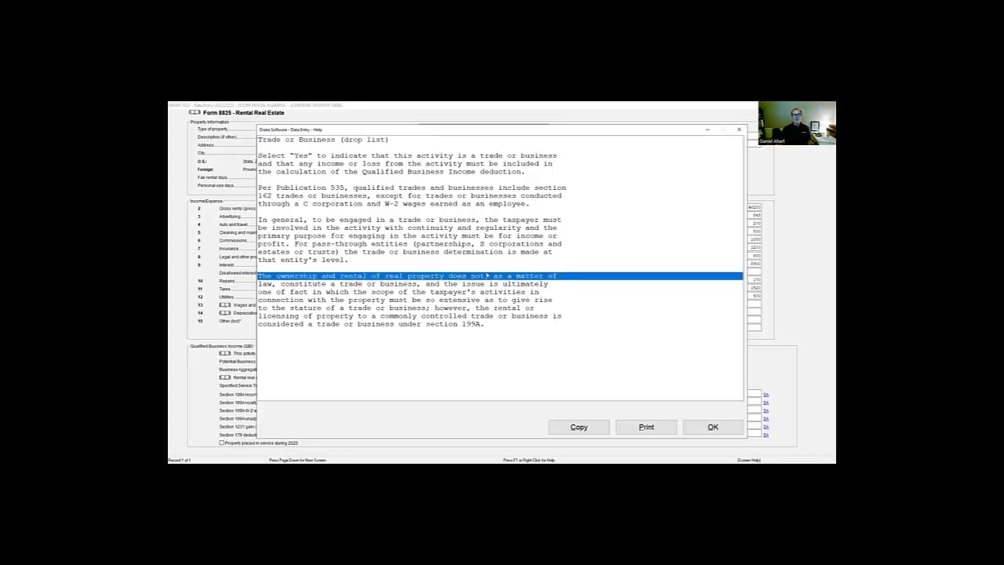
{"action": "left_click", "coordinate": [267, 285]}
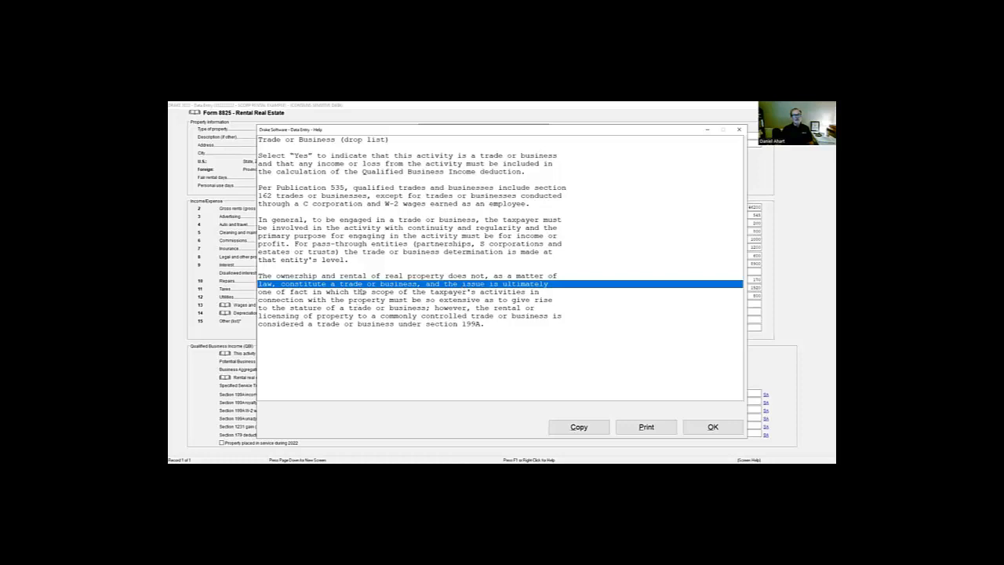
{"action": "left_click", "coordinate": [431, 296]}
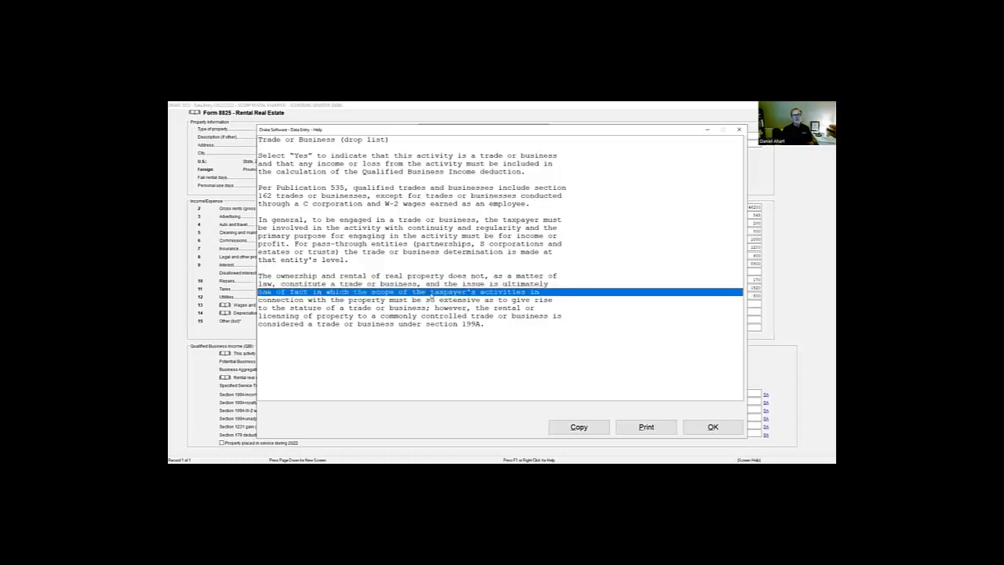
{"action": "left_click", "coordinate": [347, 304]}
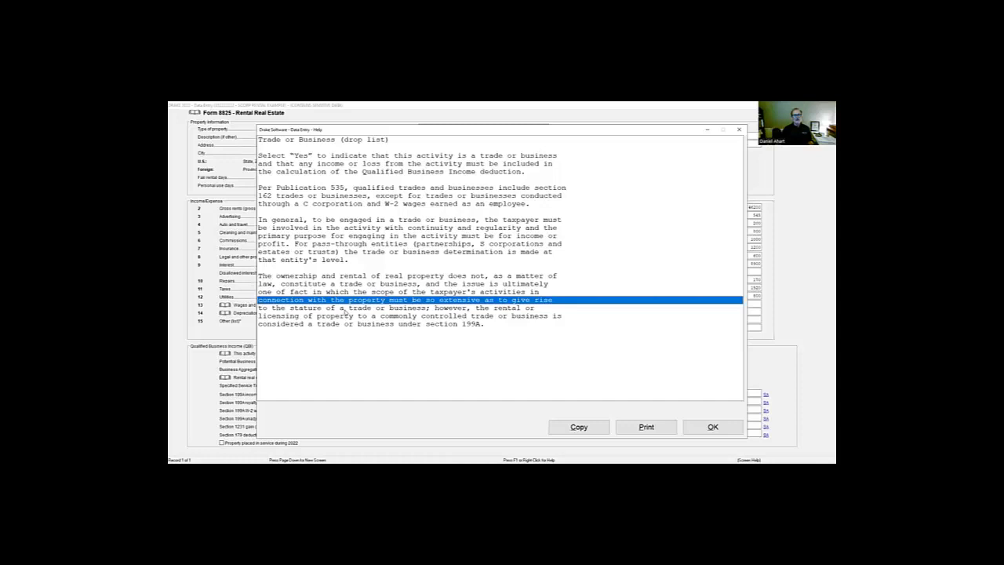
{"action": "left_click", "coordinate": [346, 310]}
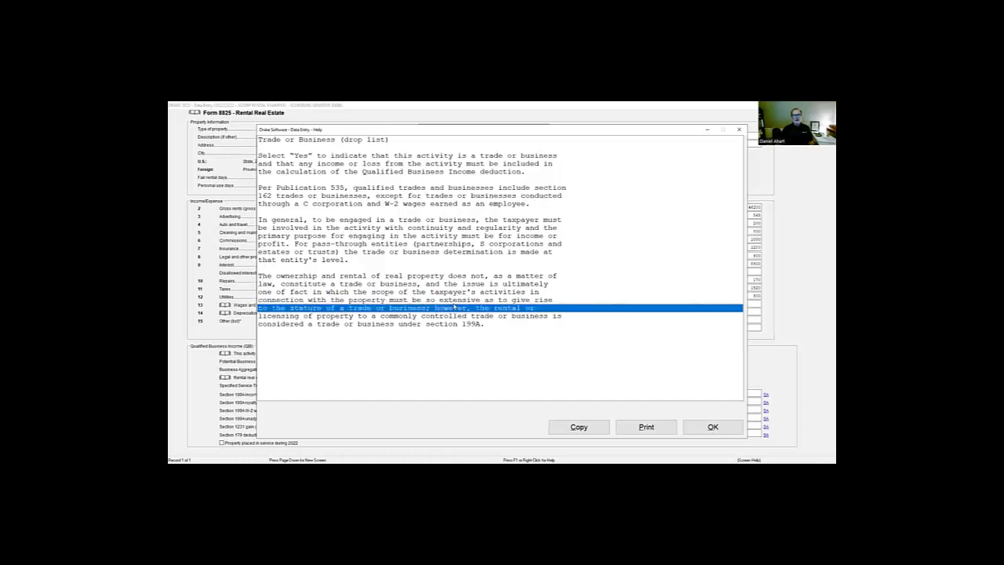
{"action": "left_click", "coordinate": [363, 317]}
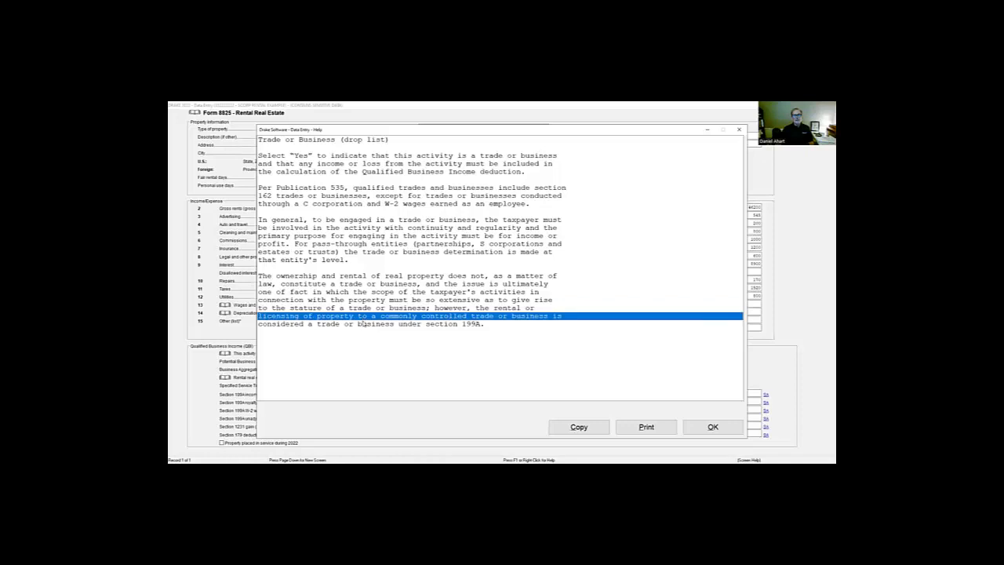
{"action": "left_click", "coordinate": [357, 325]}
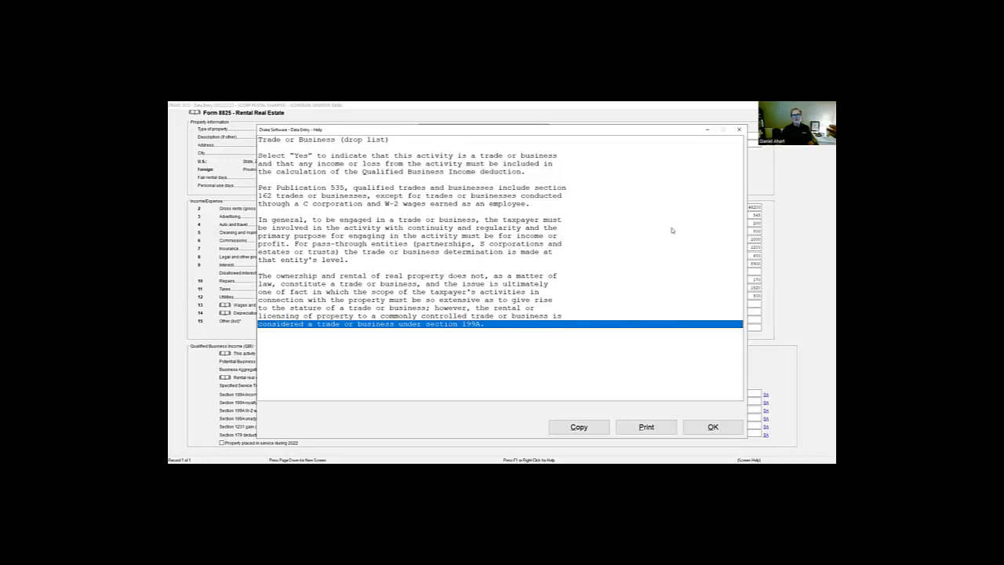
{"action": "left_click", "coordinate": [739, 129]}
{"action": "type", "text": "Y"}
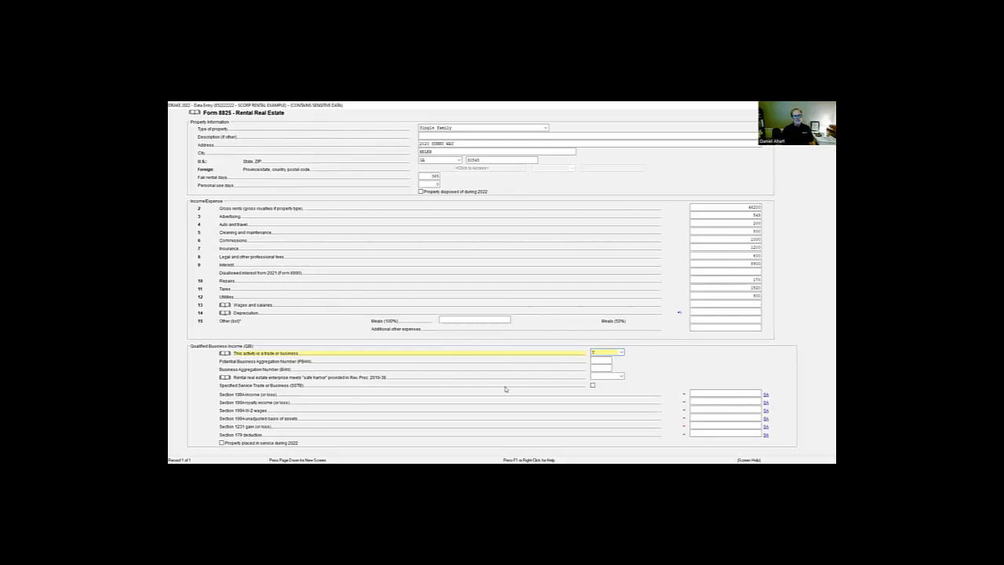
Check the utilities line, leave the property's detail view and save the Form 8825 entries
{"action": "left_click", "coordinate": [731, 295]}
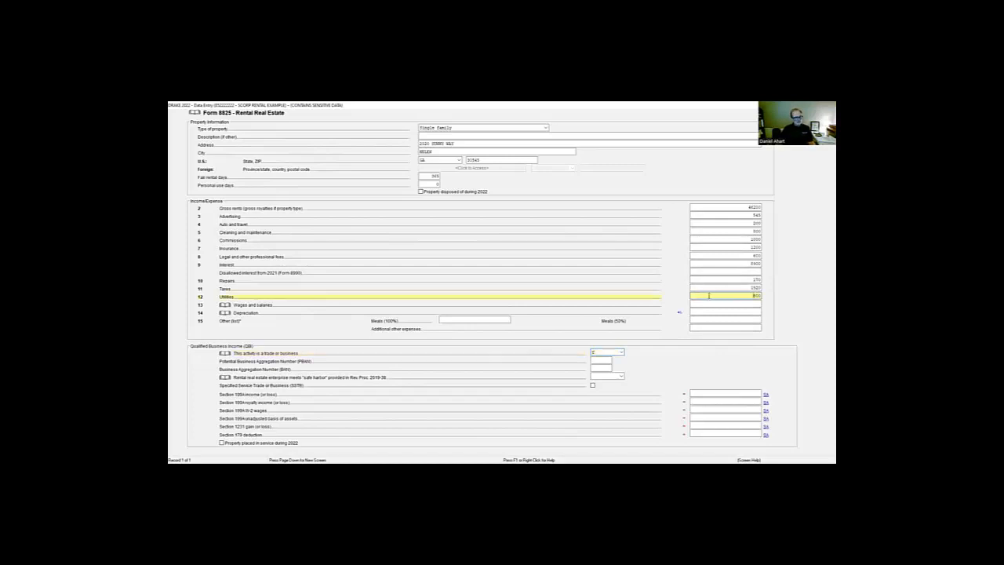
{"action": "key", "text": "Escape"}
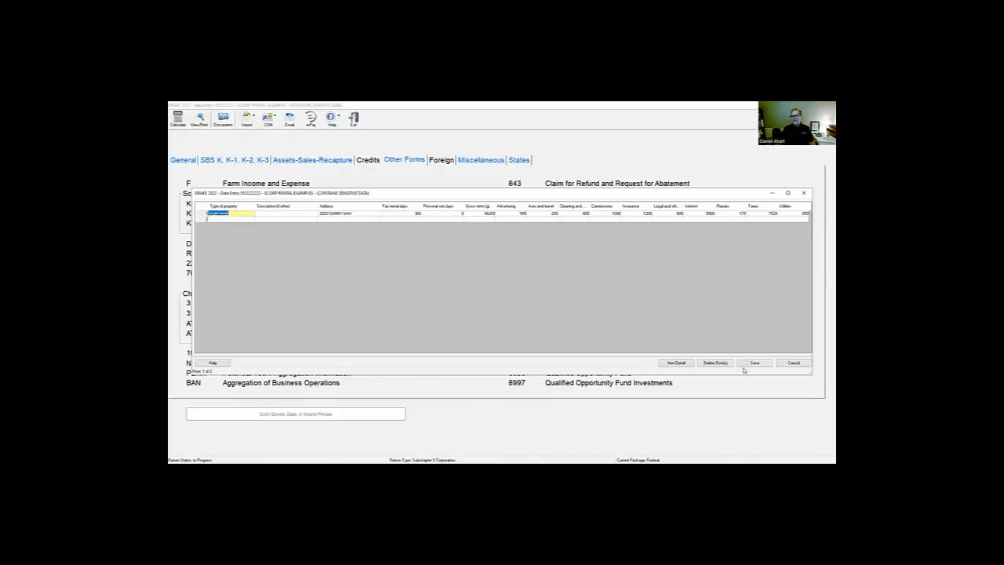
{"action": "left_click", "coordinate": [754, 363]}
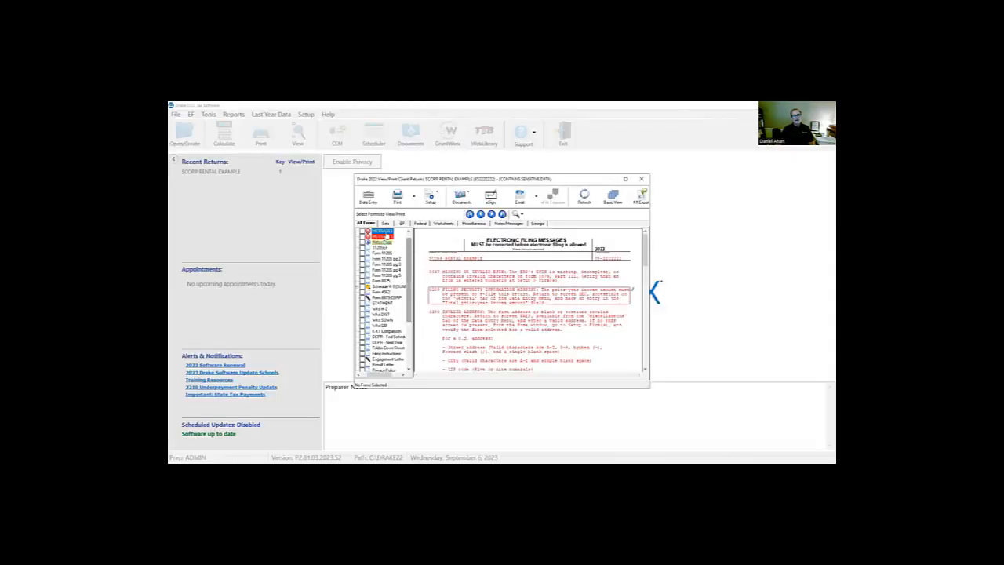
Open the calculated return enlarged and grouped by form sets, and review page 1 of Form 1120-S through the signature section
{"action": "left_click", "coordinate": [385, 225]}
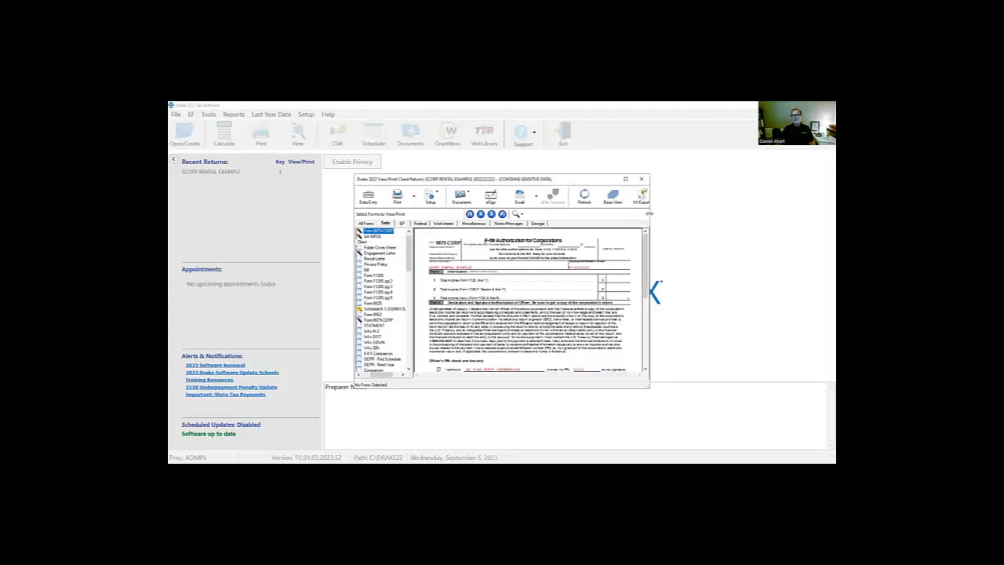
{"action": "left_click_drag", "start_coordinate": [650, 214], "coordinate": [718, 211]}
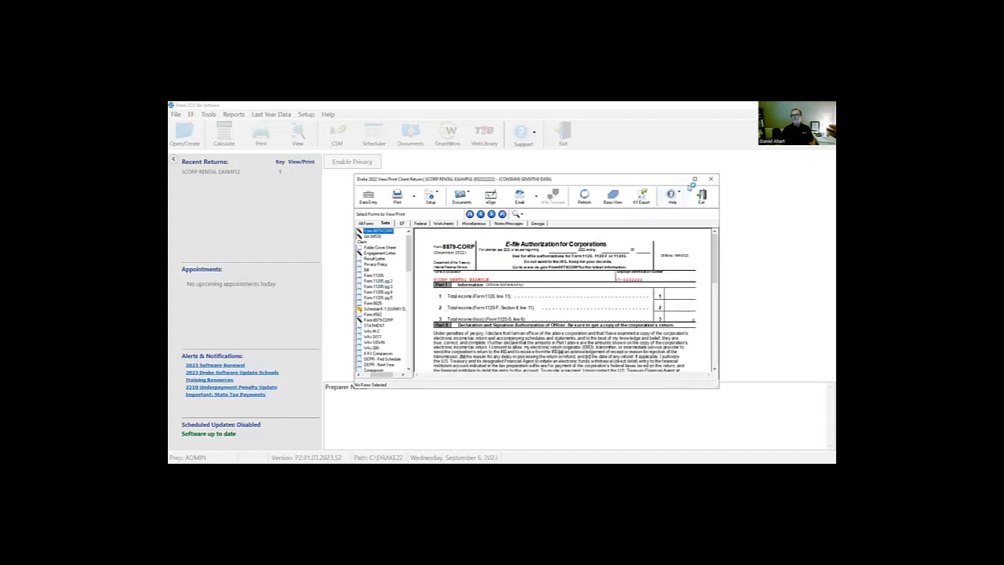
{"action": "left_click", "coordinate": [694, 179]}
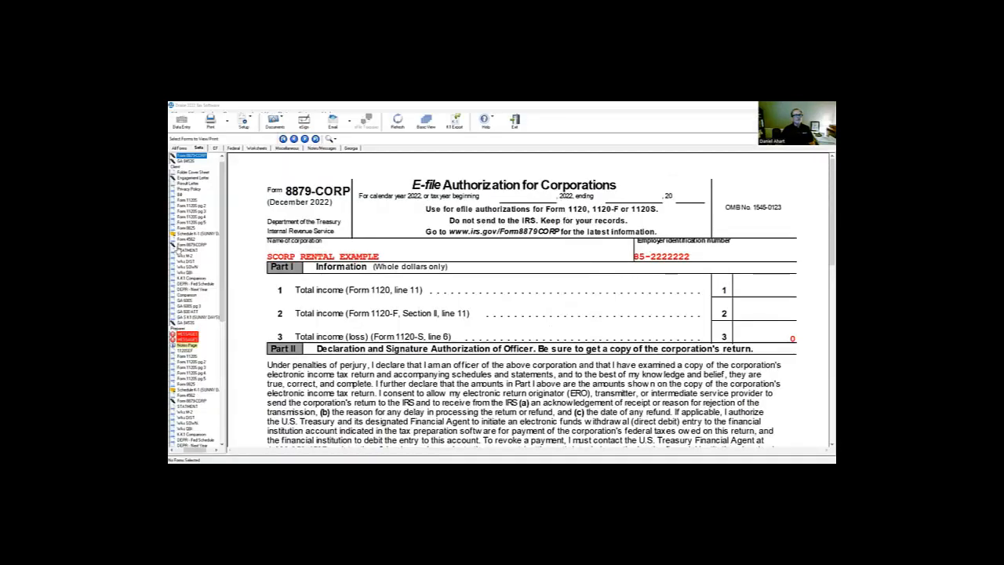
{"action": "left_click", "coordinate": [185, 201]}
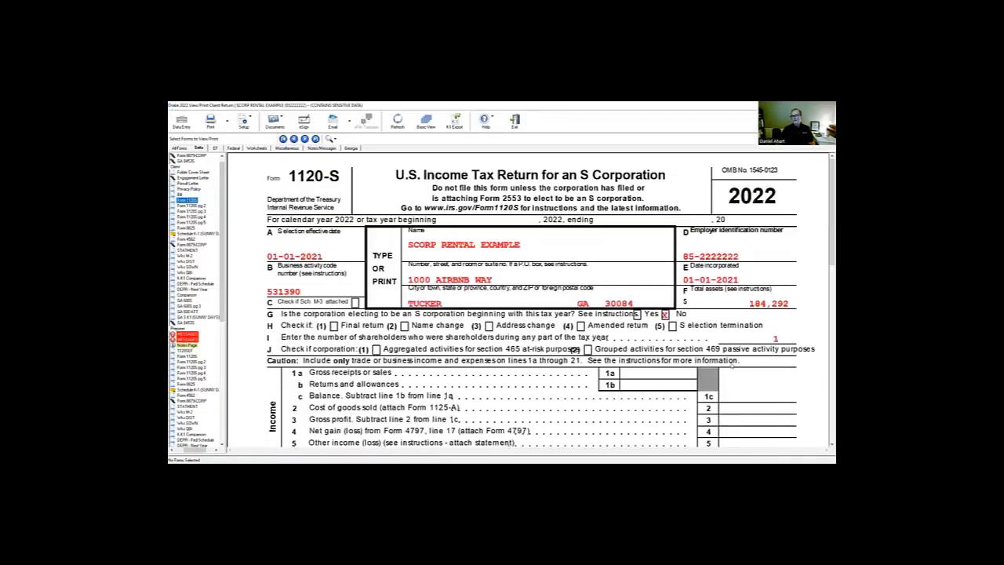
{"action": "scroll", "coordinate": [730, 366], "scroll_direction": "down", "scroll_amount": 2}
{"action": "scroll", "coordinate": [729, 366], "scroll_direction": "down", "scroll_amount": 5}
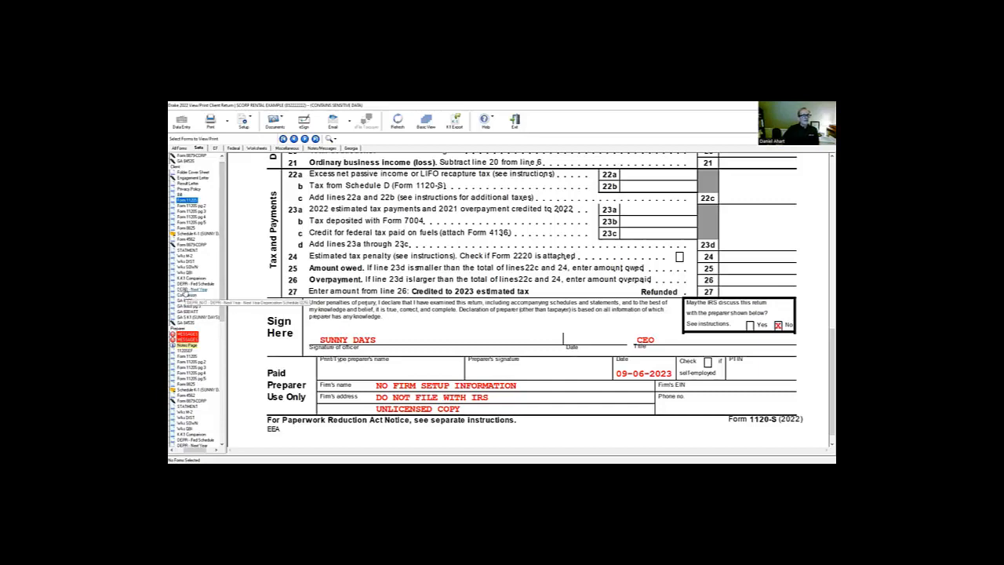
Review the generated Form 8825 from property details through gross rents, expenses, depreciation and net rental real estate income on line 21
{"action": "left_click", "coordinate": [186, 228]}
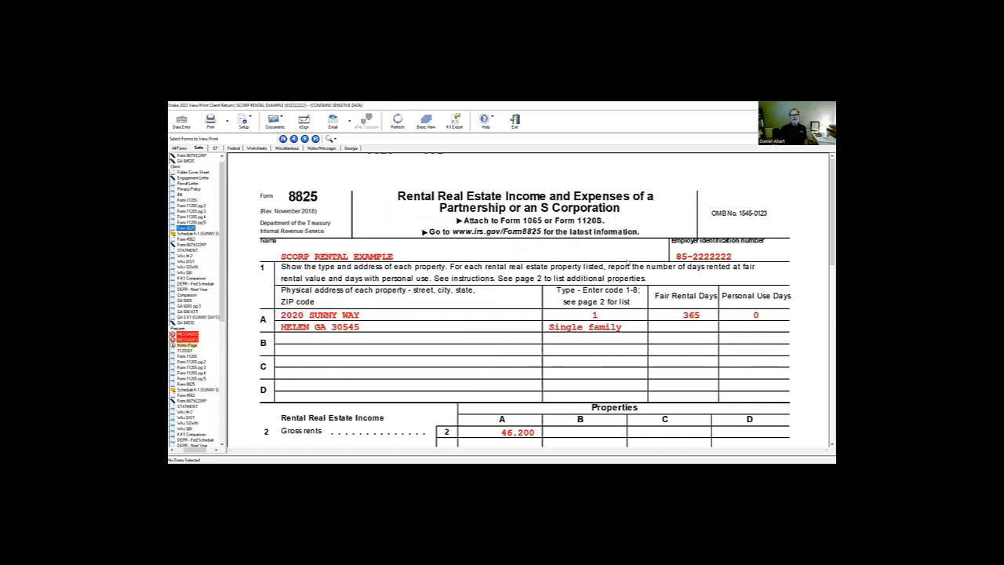
{"action": "scroll", "coordinate": [826, 218], "scroll_direction": "down", "scroll_amount": 1}
{"action": "left_click_drag", "start_coordinate": [826, 217], "coordinate": [825, 294]}
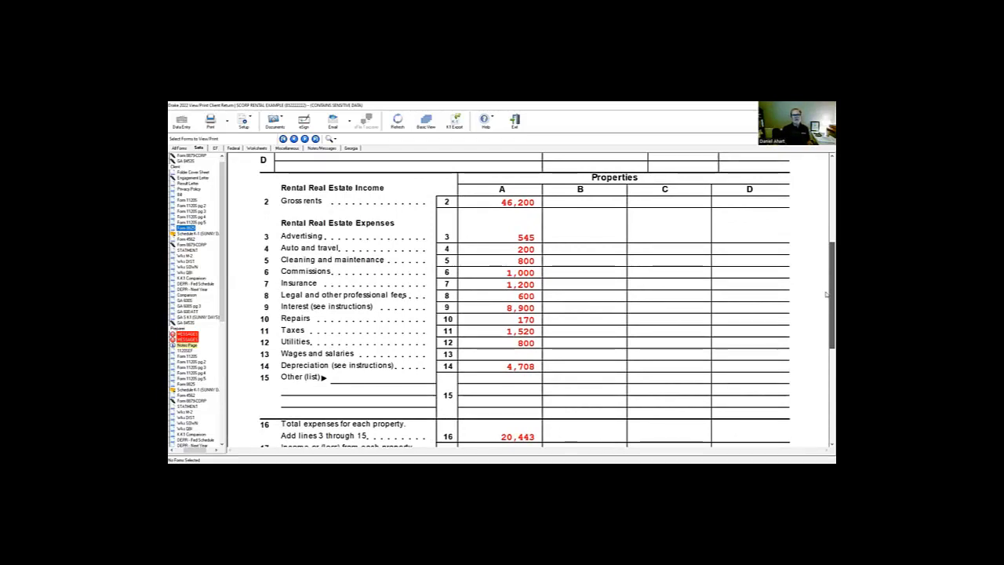
{"action": "scroll", "coordinate": [825, 295], "scroll_direction": "down", "scroll_amount": 5}
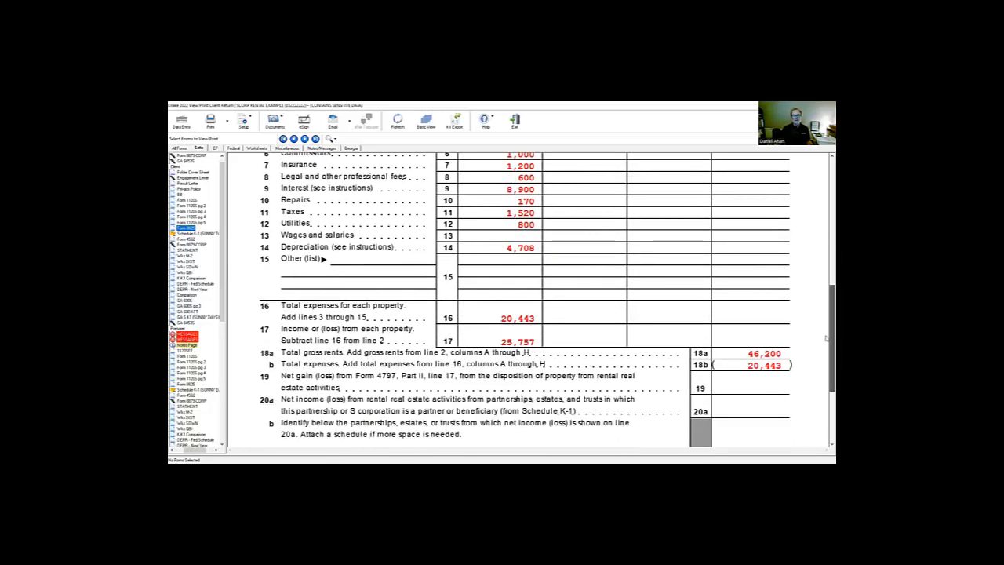
{"action": "left_click_drag", "start_coordinate": [825, 345], "coordinate": [825, 250]}
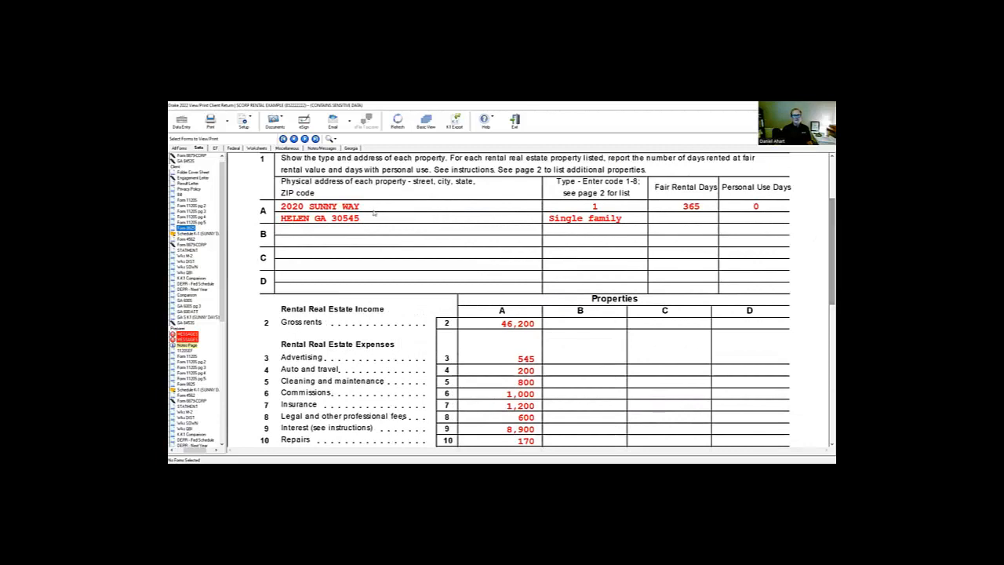
{"action": "scroll", "coordinate": [494, 330], "scroll_direction": "down", "scroll_amount": 6}
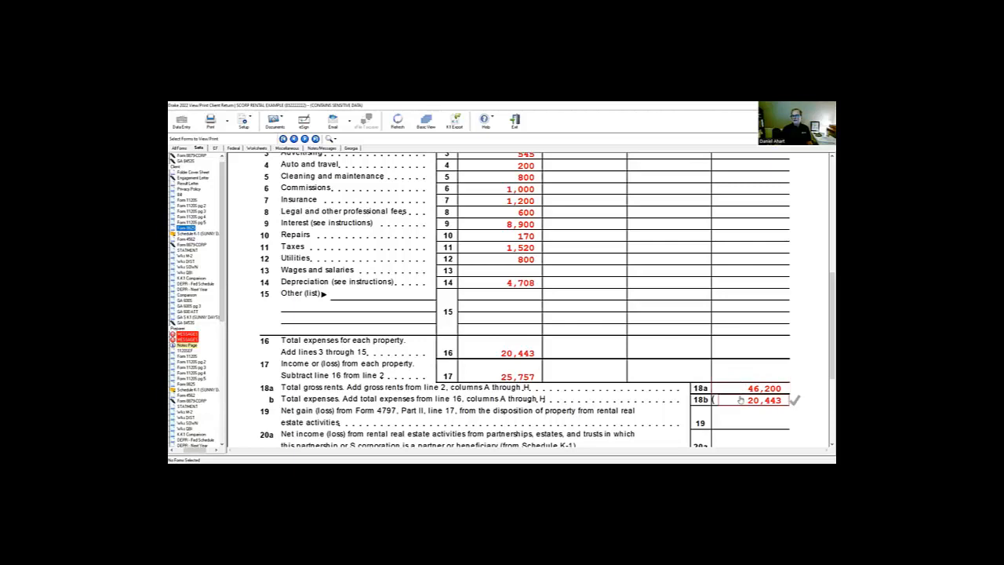
{"action": "scroll", "coordinate": [745, 400], "scroll_direction": "down", "scroll_amount": 2}
{"action": "scroll", "coordinate": [744, 397], "scroll_direction": "down", "scroll_amount": 3}
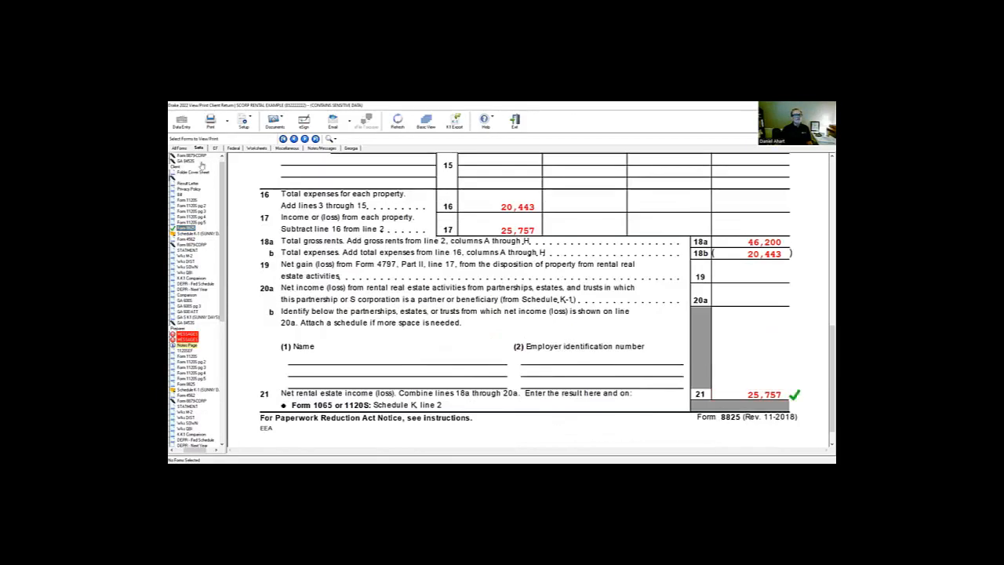
Return to data entry and open the full Form 4562 depreciation screen for the CABIN asset
{"action": "left_click", "coordinate": [183, 121]}
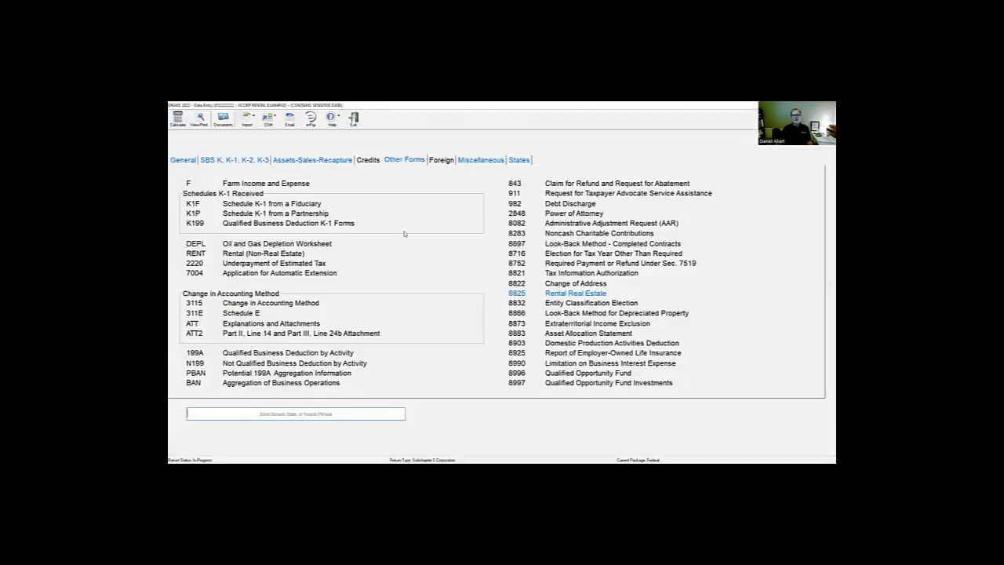
{"action": "left_click", "coordinate": [301, 160]}
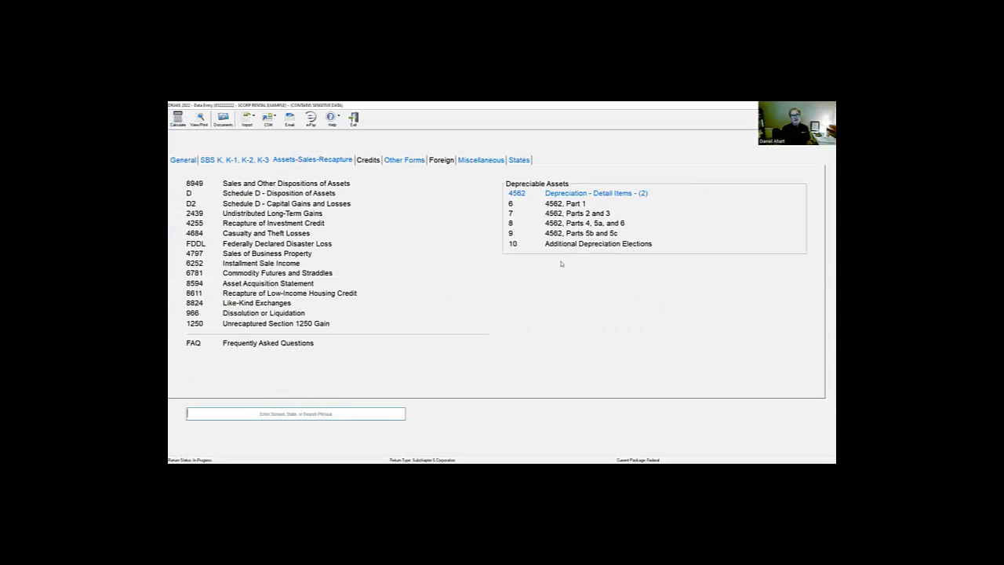
{"action": "left_click", "coordinate": [599, 197]}
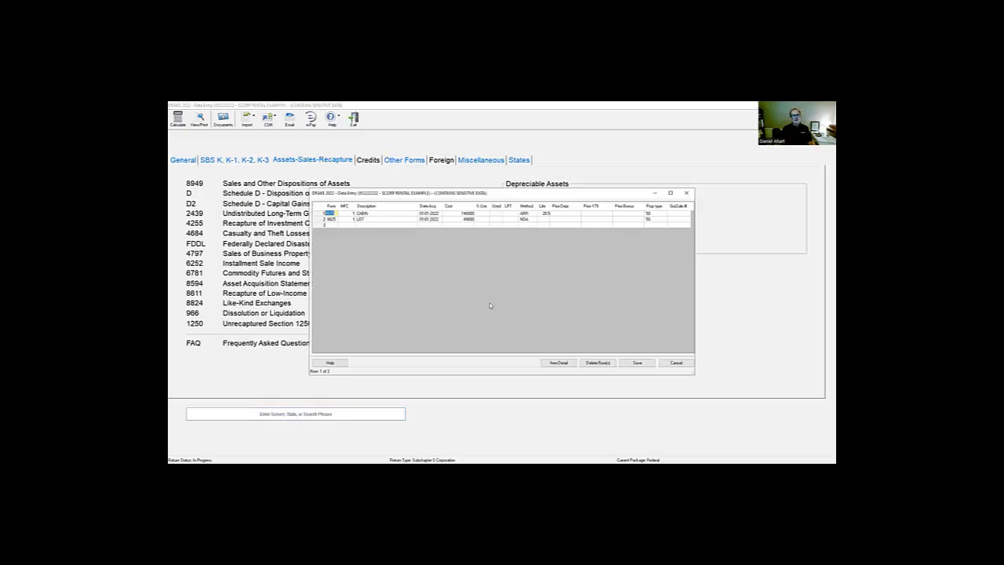
{"action": "left_click", "coordinate": [670, 193]}
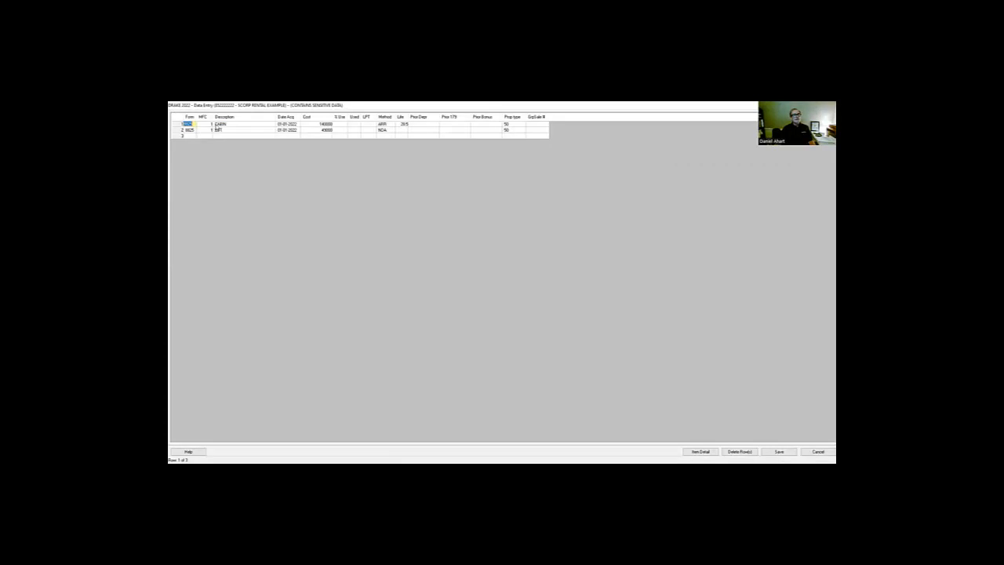
{"action": "left_click", "coordinate": [224, 125]}
{"action": "key", "text": "F3"}
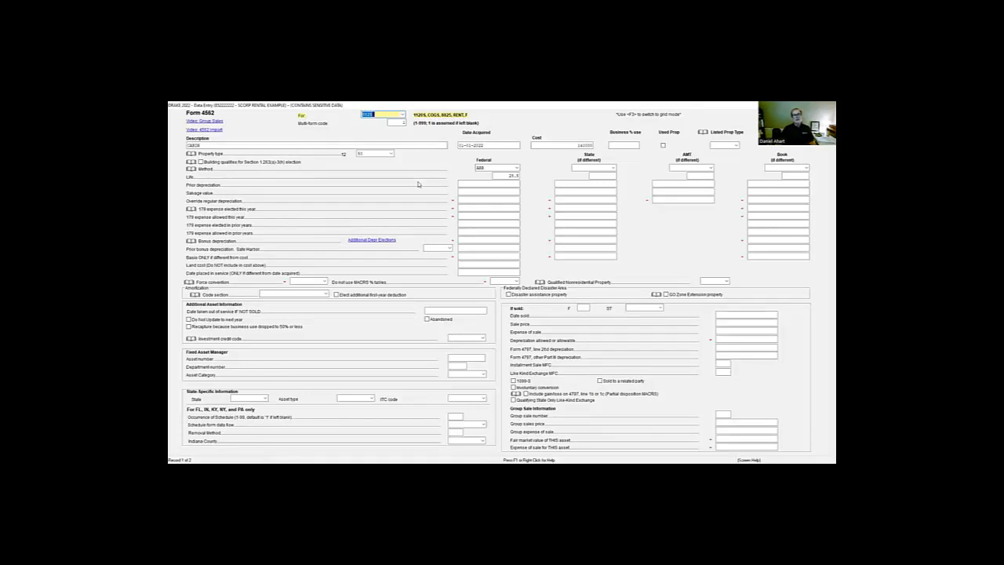
Assign the CABIN asset to Form 8825, Rental Real Estate, and check its date acquired and cost
{"action": "left_click", "coordinate": [403, 116]}
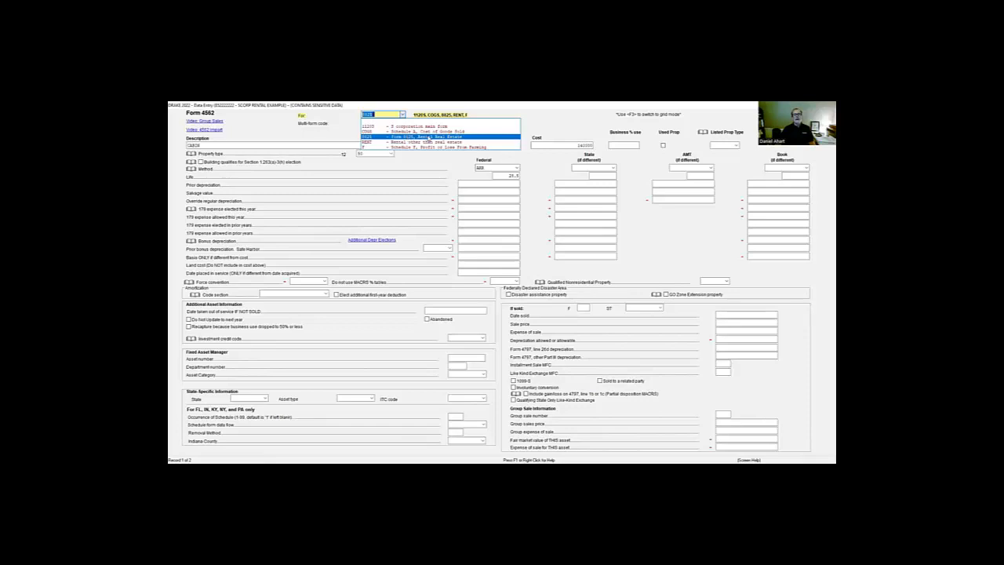
{"action": "left_click", "coordinate": [428, 137]}
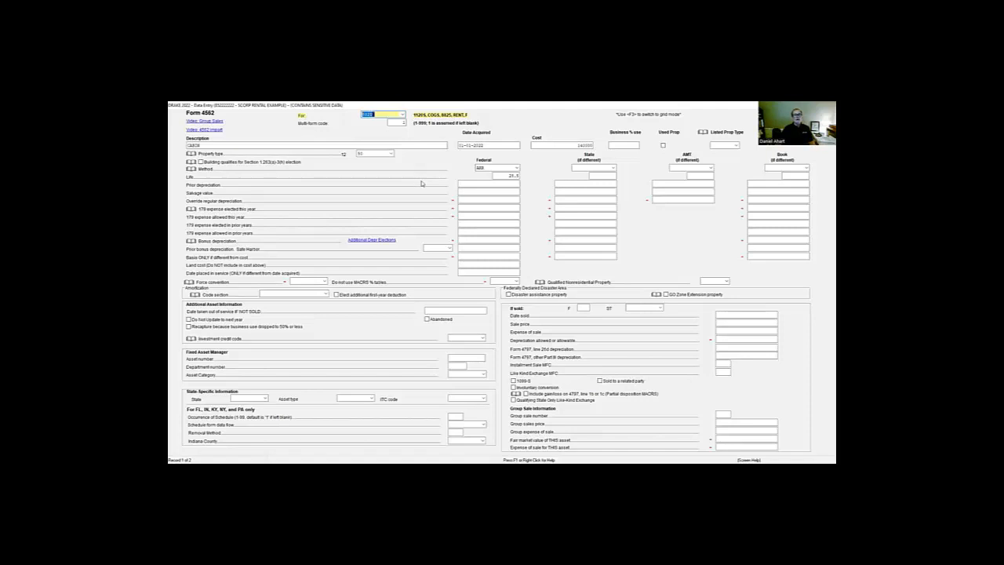
{"action": "left_click", "coordinate": [503, 145]}
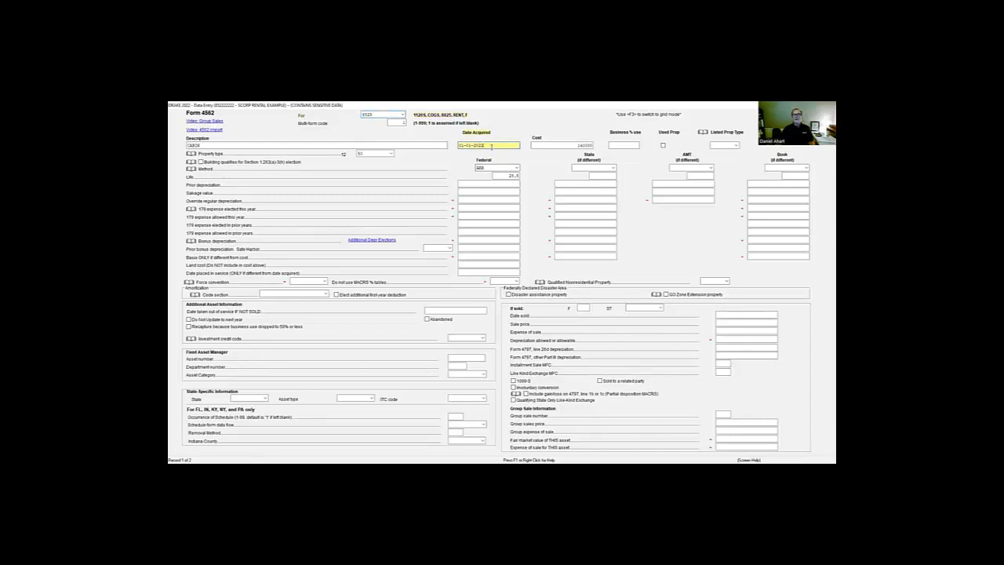
{"action": "left_click", "coordinate": [543, 146]}
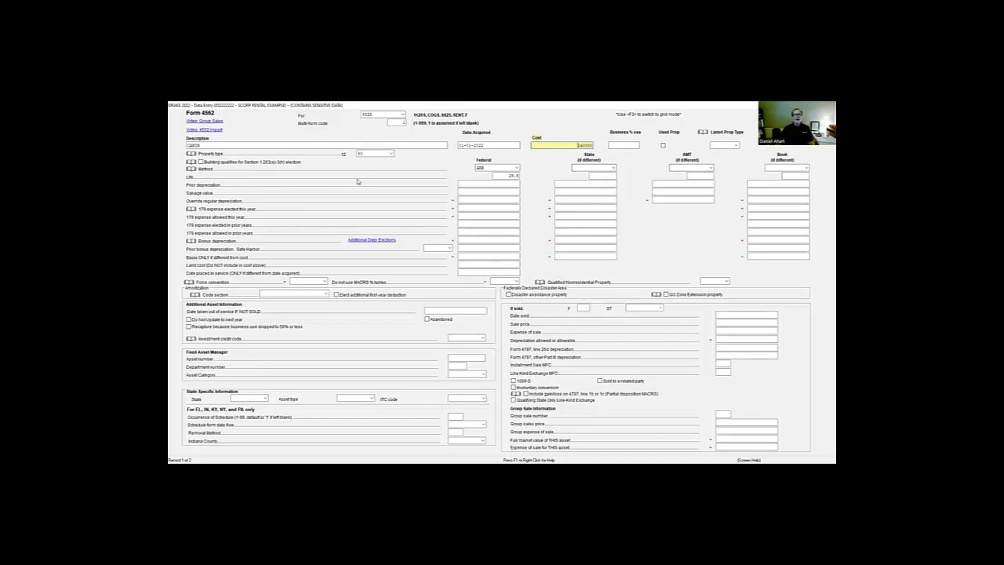
Choose 50 - Section 1250 property as the CABIN asset's property type
{"action": "left_click", "coordinate": [366, 153]}
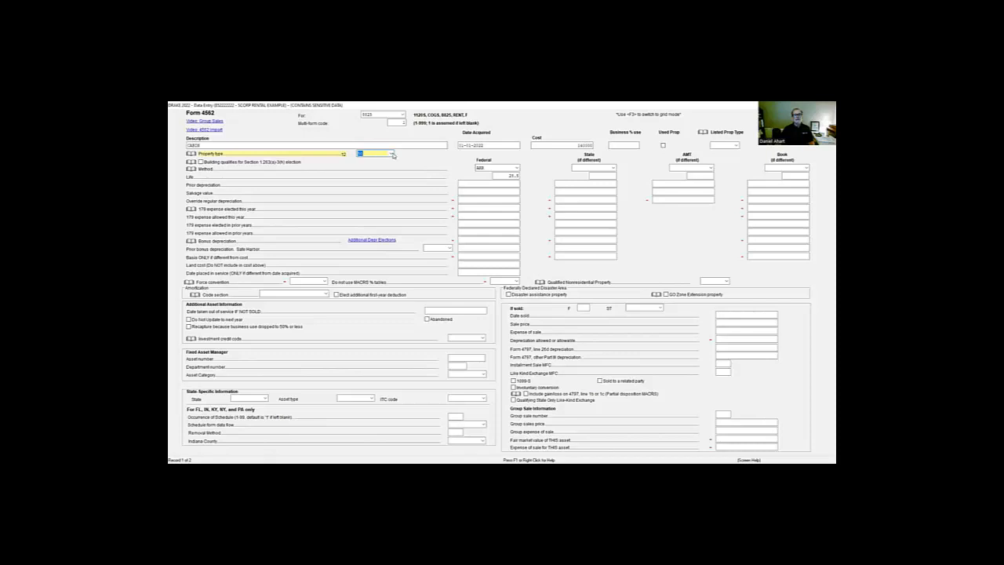
{"action": "left_click", "coordinate": [391, 155]}
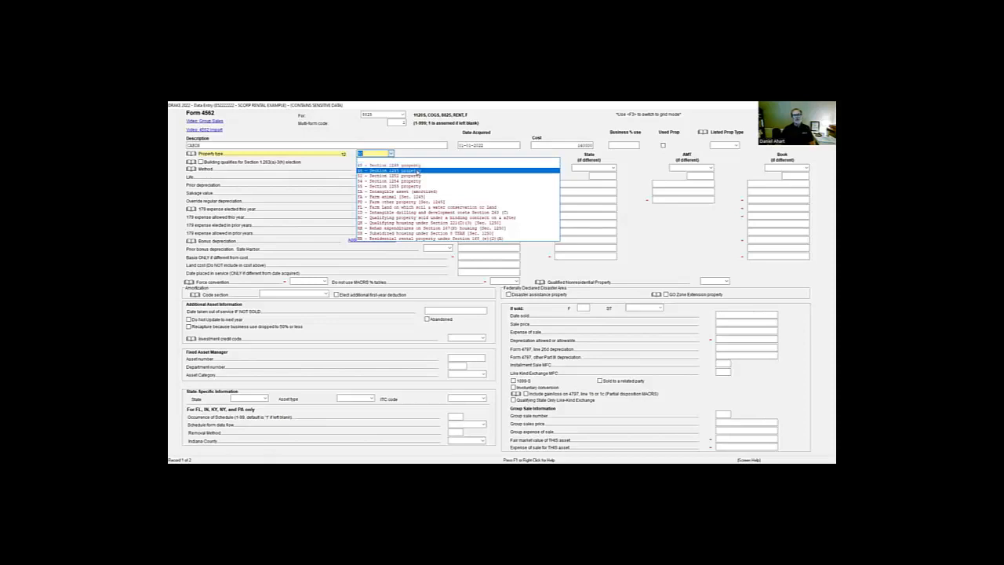
{"action": "left_click", "coordinate": [418, 170]}
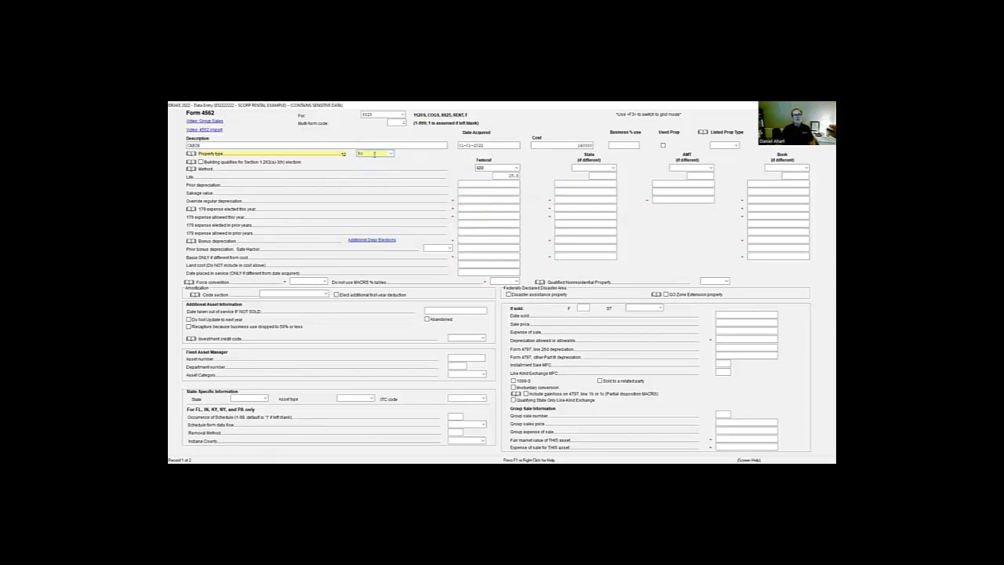
{"action": "left_click", "coordinate": [517, 168]}
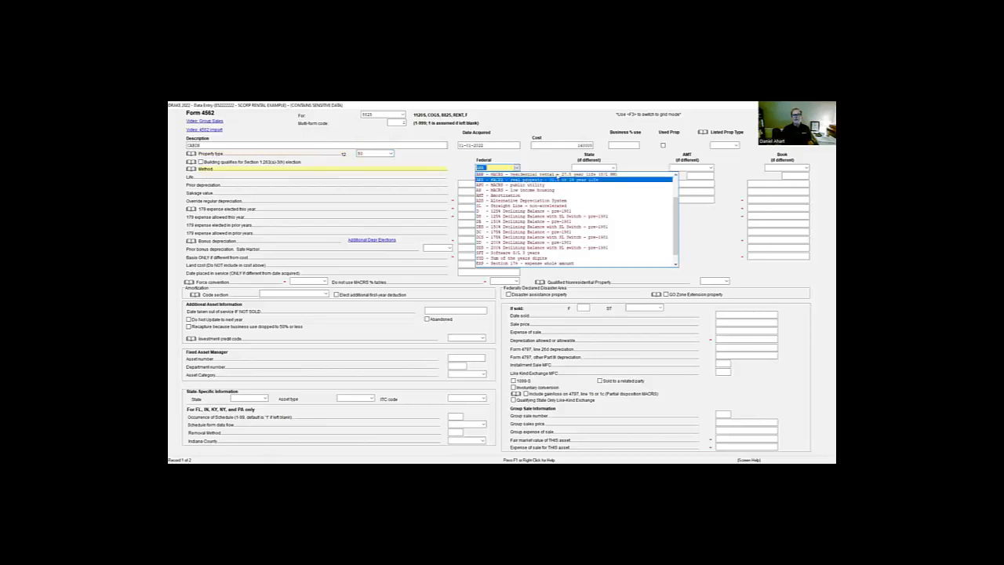
{"action": "scroll", "coordinate": [498, 180], "scroll_direction": "up", "scroll_amount": 2}
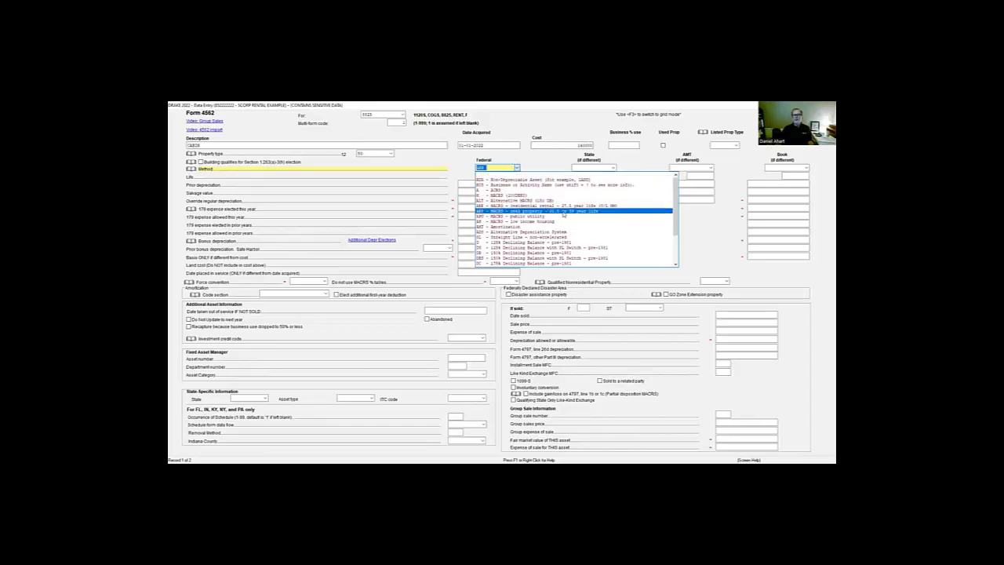
{"action": "left_click", "coordinate": [562, 212]}
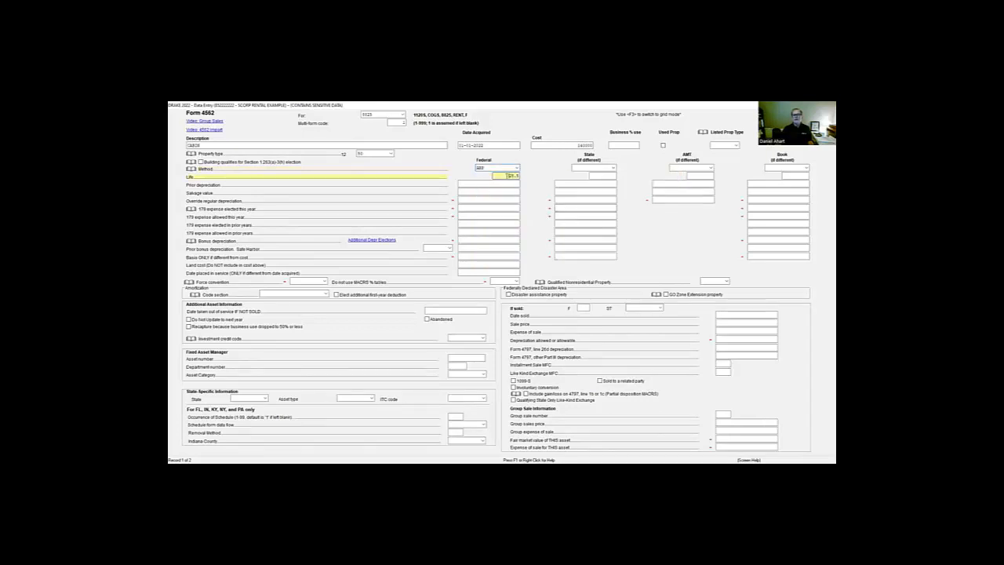
Set the cabin's federal depreciation method to ARR, MACRS residential rental, with a life of 27.5, and return to the asset list
{"action": "left_click", "coordinate": [517, 167]}
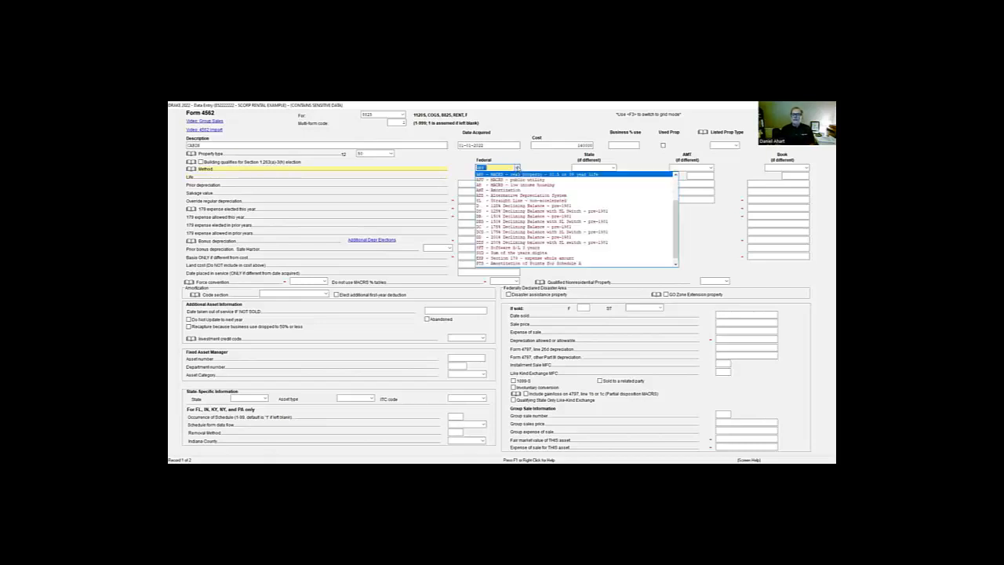
{"action": "scroll", "coordinate": [530, 191], "scroll_direction": "up", "scroll_amount": 2}
{"action": "key", "text": "Up"}
{"action": "key", "text": "Return"}
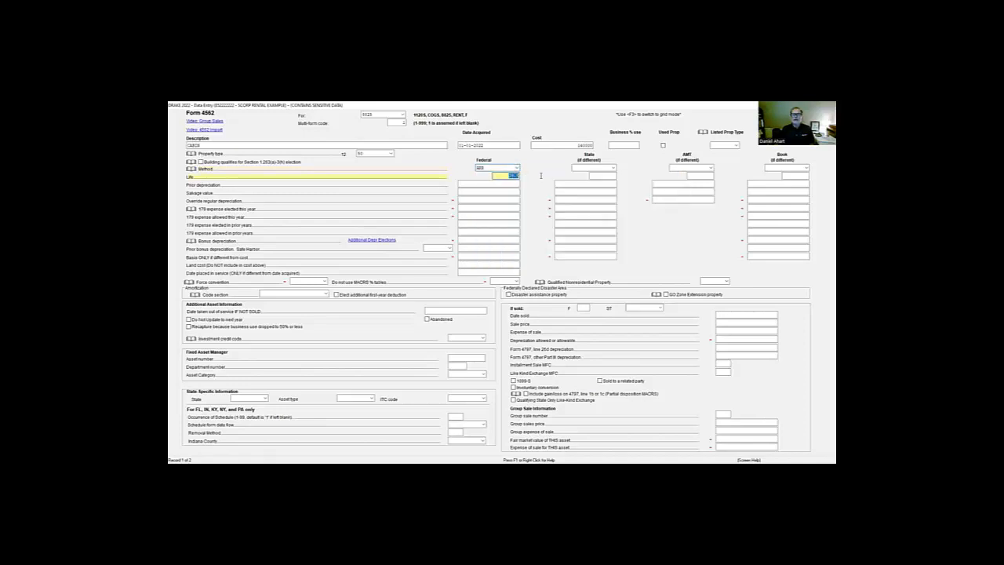
{"action": "key", "text": "Tab"}
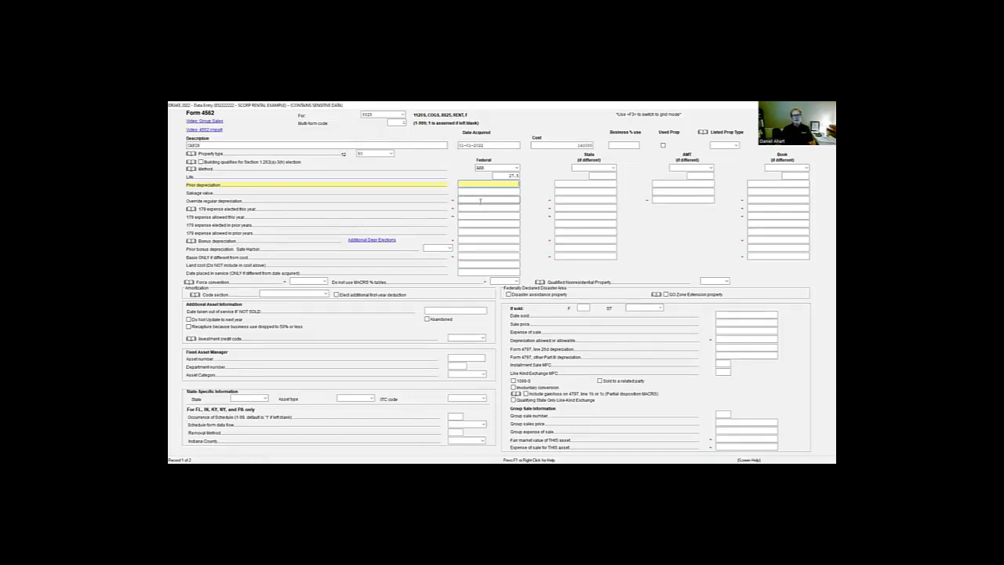
{"action": "key", "text": "F3"}
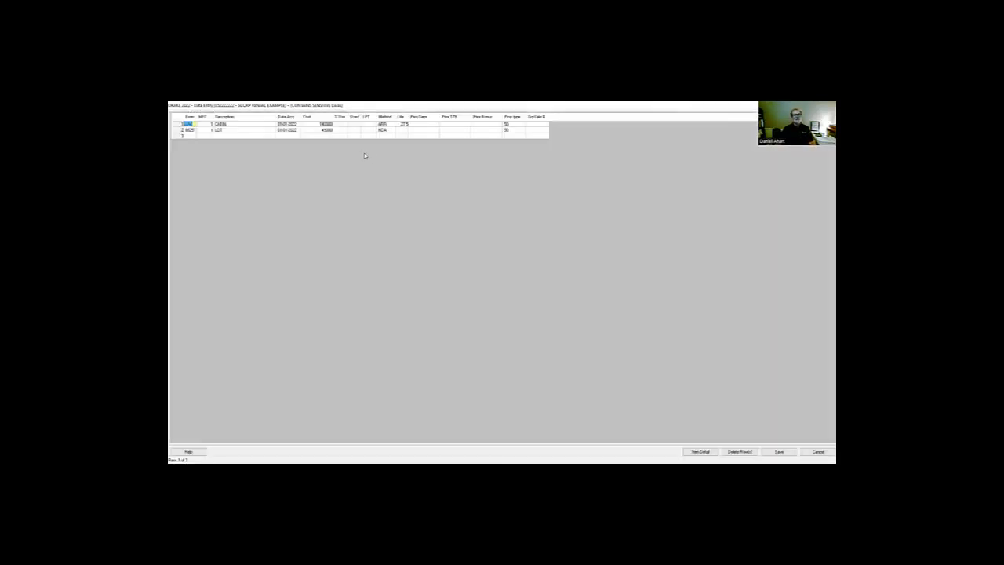
Open the full Form 4562 depreciation screen for the LOT asset
{"action": "left_click", "coordinate": [323, 132]}
{"action": "left_click", "coordinate": [236, 131]}
{"action": "left_click", "coordinate": [265, 129]}
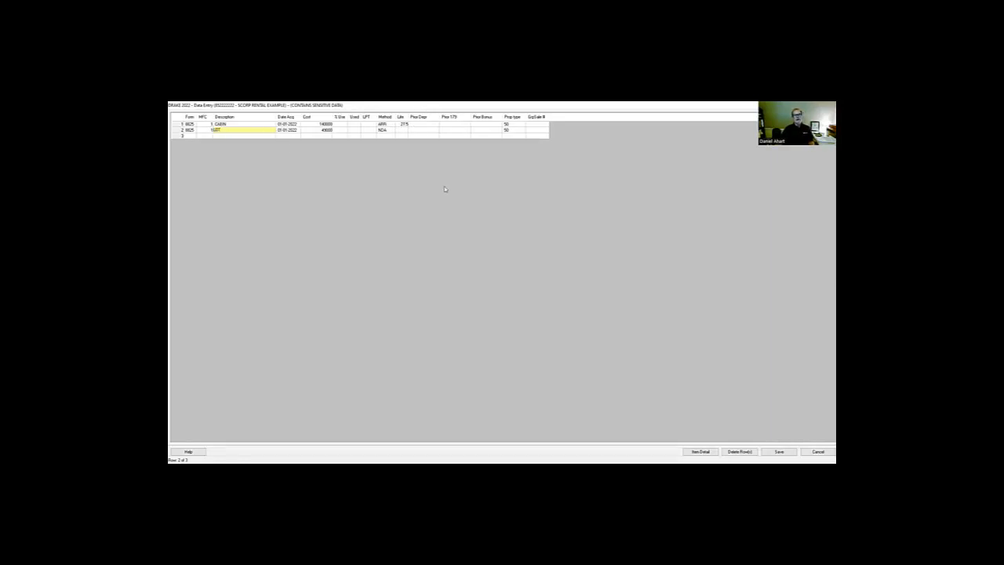
{"action": "key", "text": "F3"}
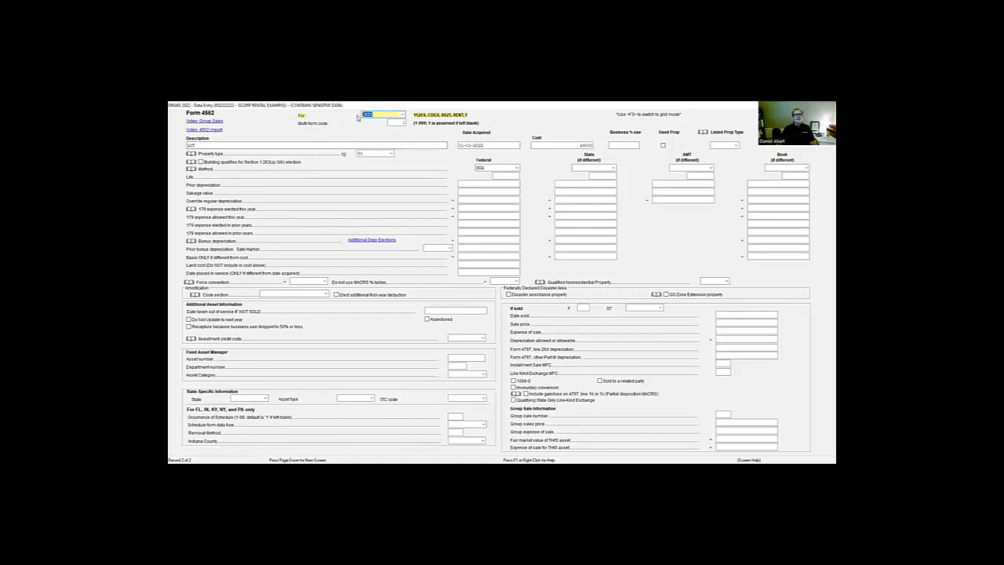
Check the LOT asset's multi-form code, description, date acquired and cost
{"action": "left_click", "coordinate": [391, 122]}
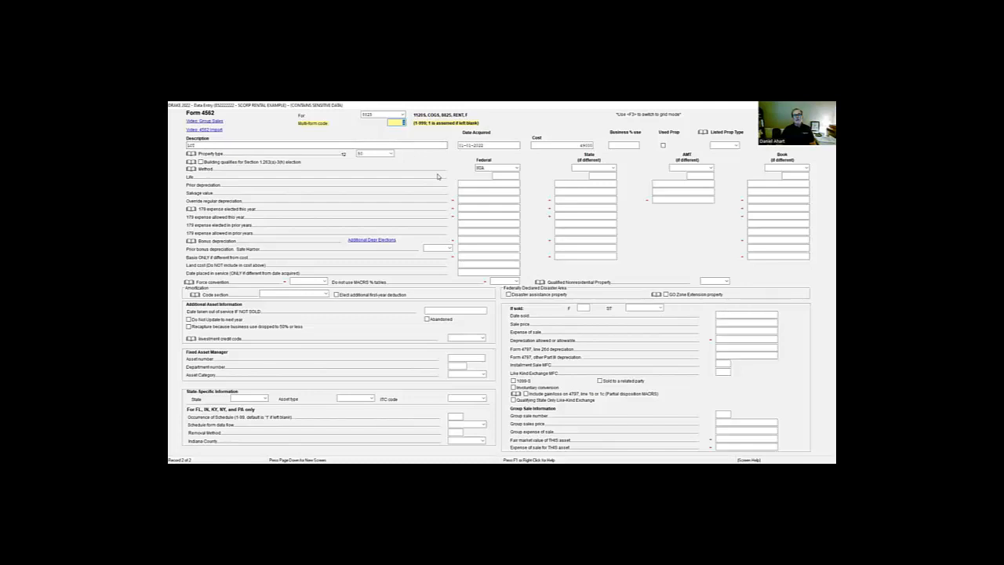
{"action": "left_click", "coordinate": [225, 146]}
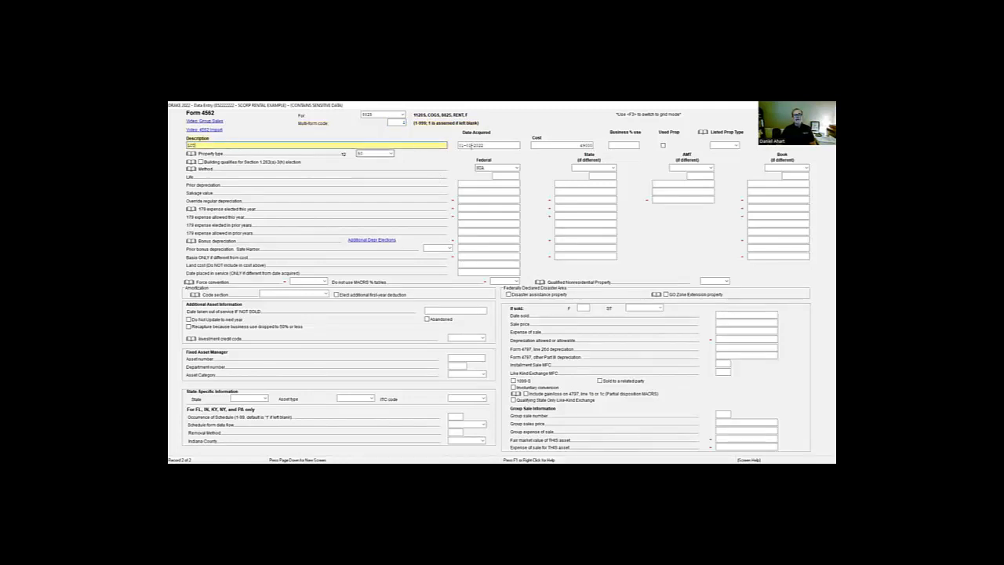
{"action": "left_click", "coordinate": [488, 145]}
{"action": "key", "text": "Tab"}
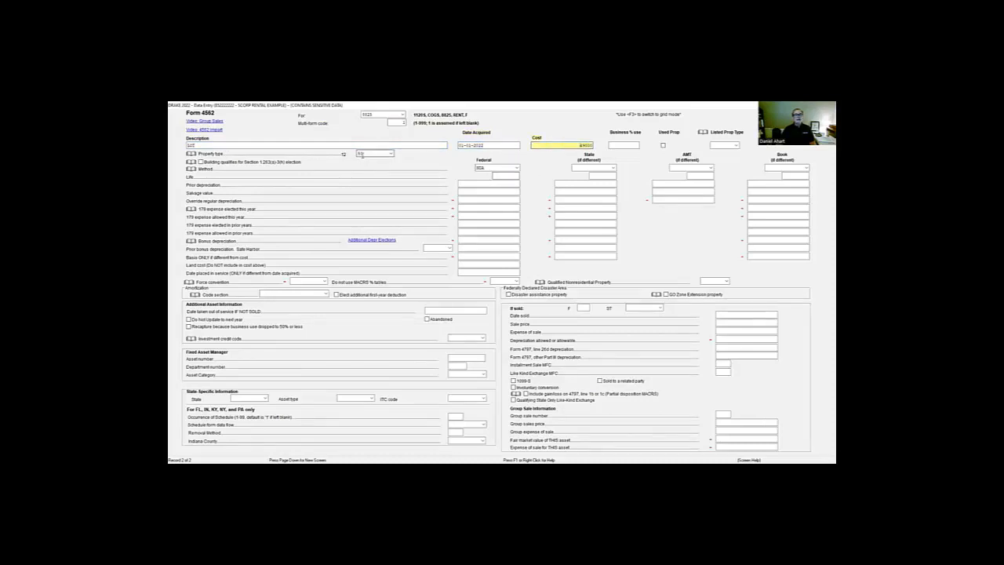
Choose 50 - Section 1250 property as the LOT asset's property type and NDA, Non-Depreciable Asset, as its federal method
{"action": "left_click", "coordinate": [390, 154]}
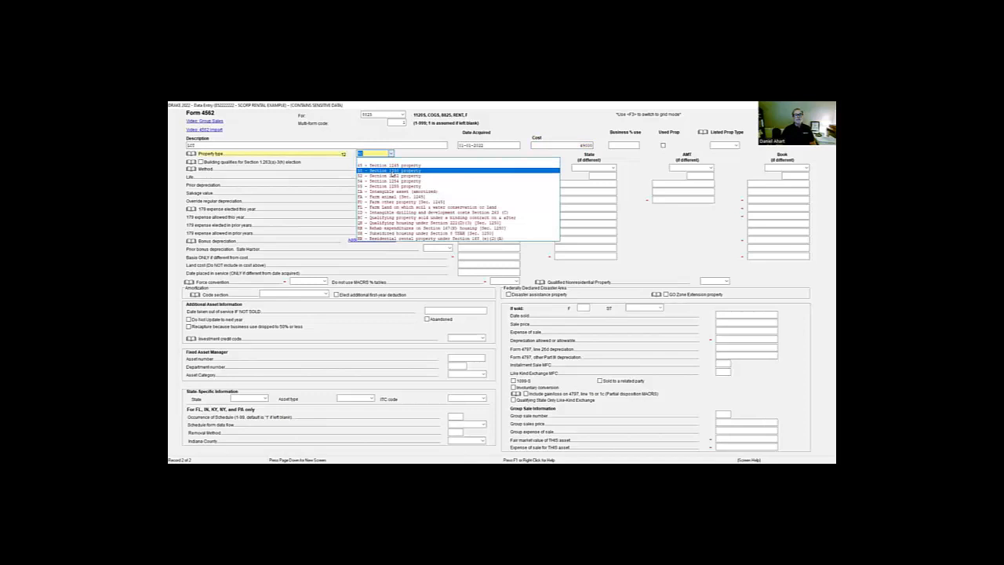
{"action": "left_click", "coordinate": [392, 170]}
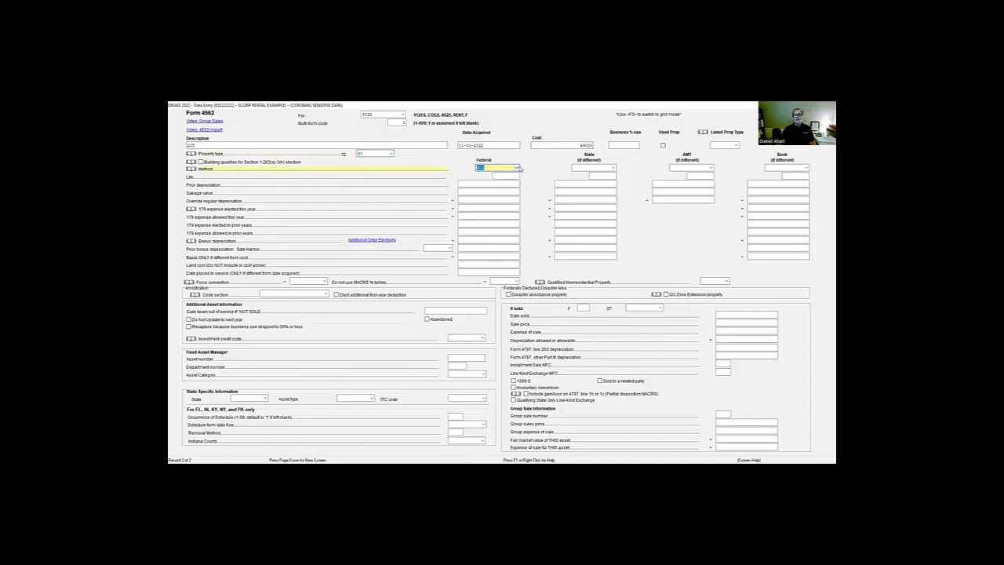
{"action": "left_click", "coordinate": [516, 169]}
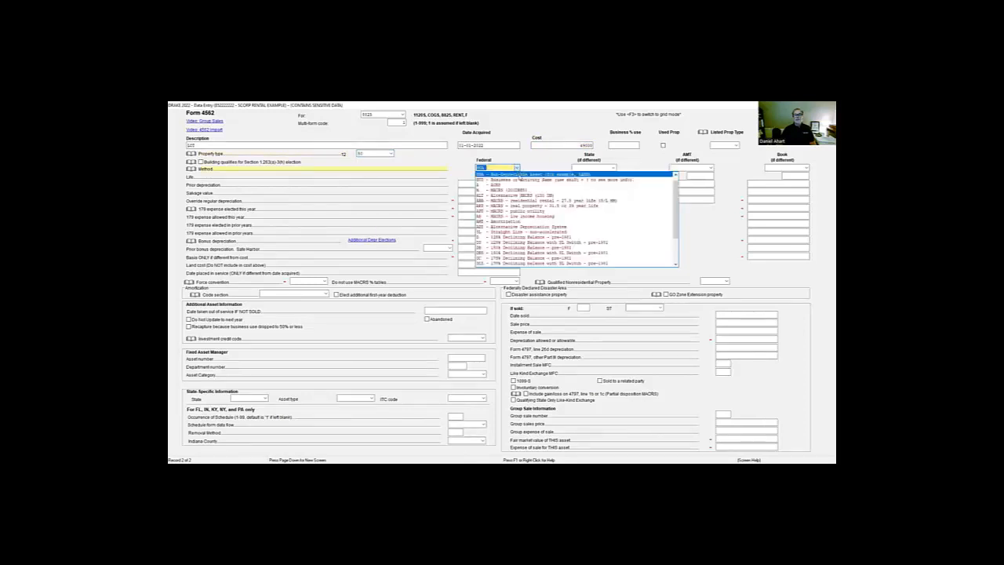
{"action": "left_click", "coordinate": [523, 176]}
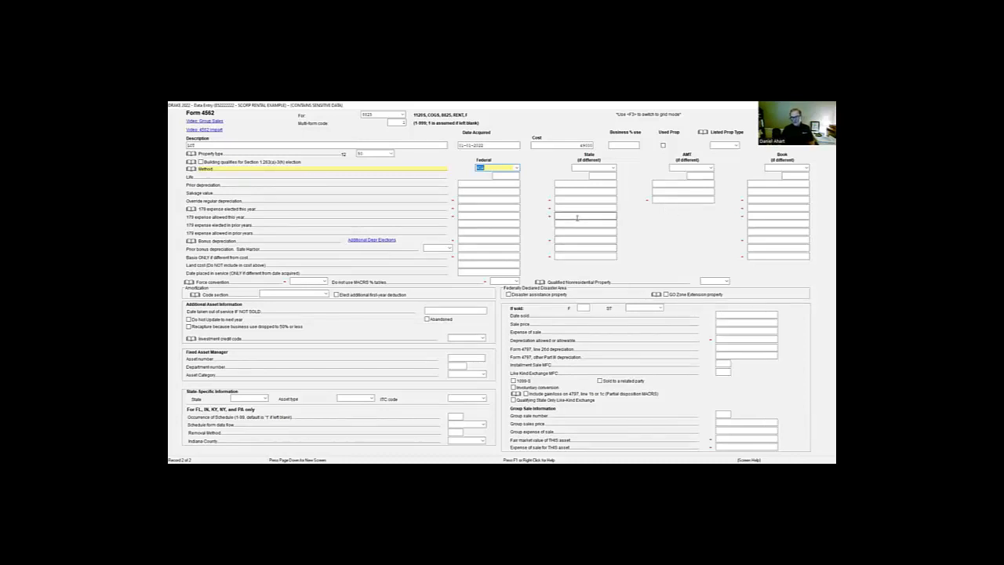
Start a new Form 4562 asset record and assign it to Form 8825, Rental Real Estate, with multi-form code 1
{"action": "key", "text": "Page_Down"}
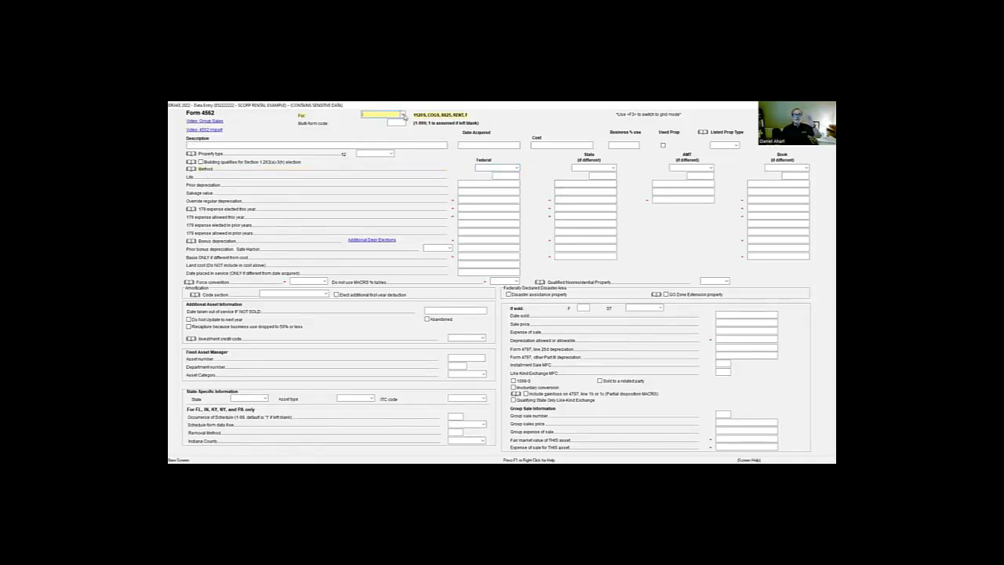
{"action": "left_click", "coordinate": [404, 116]}
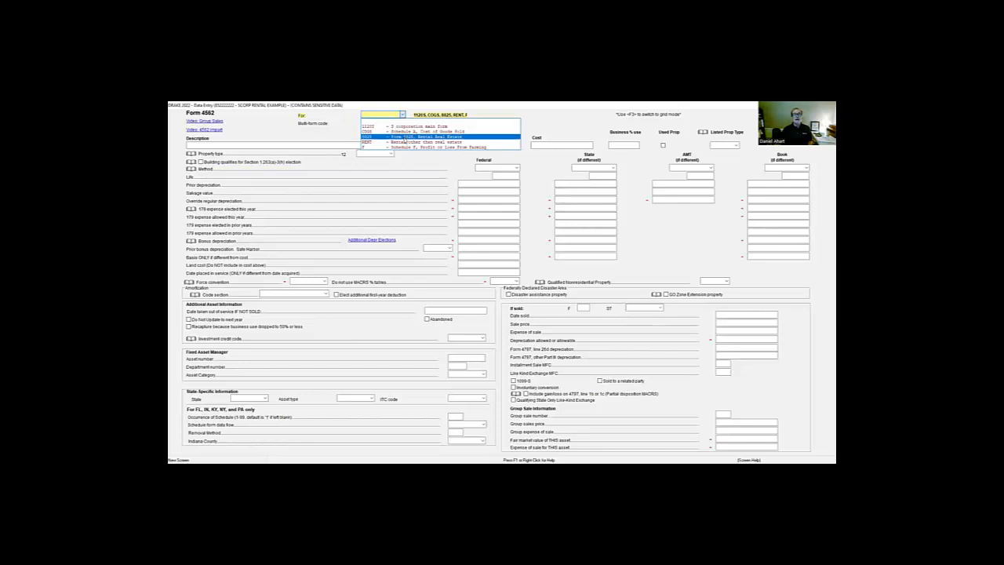
{"action": "left_click", "coordinate": [404, 137]}
{"action": "left_click", "coordinate": [399, 122]}
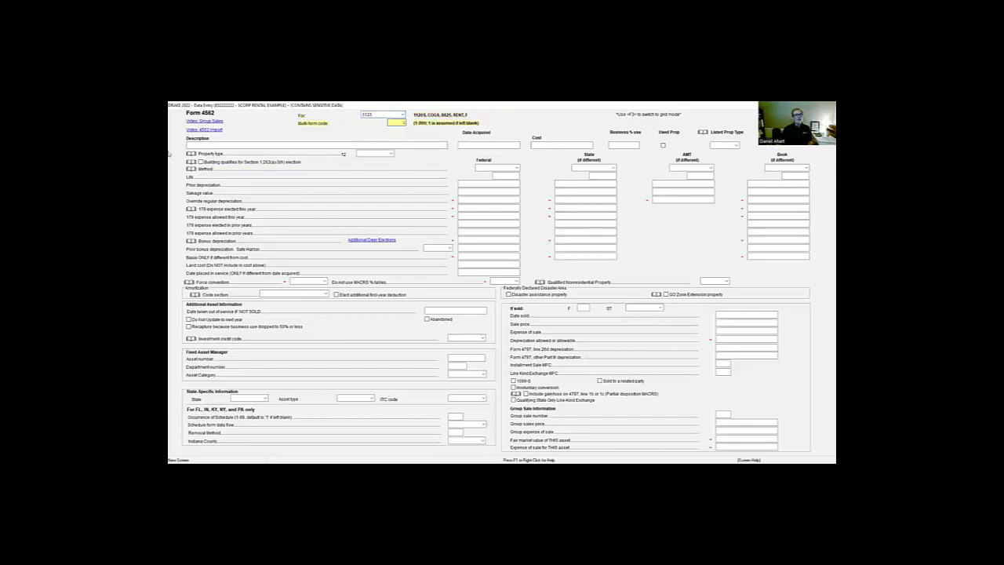
Describe the new asset as REF, with date acquired 06-01-2022 and a cost of 899
{"action": "left_click", "coordinate": [195, 146]}
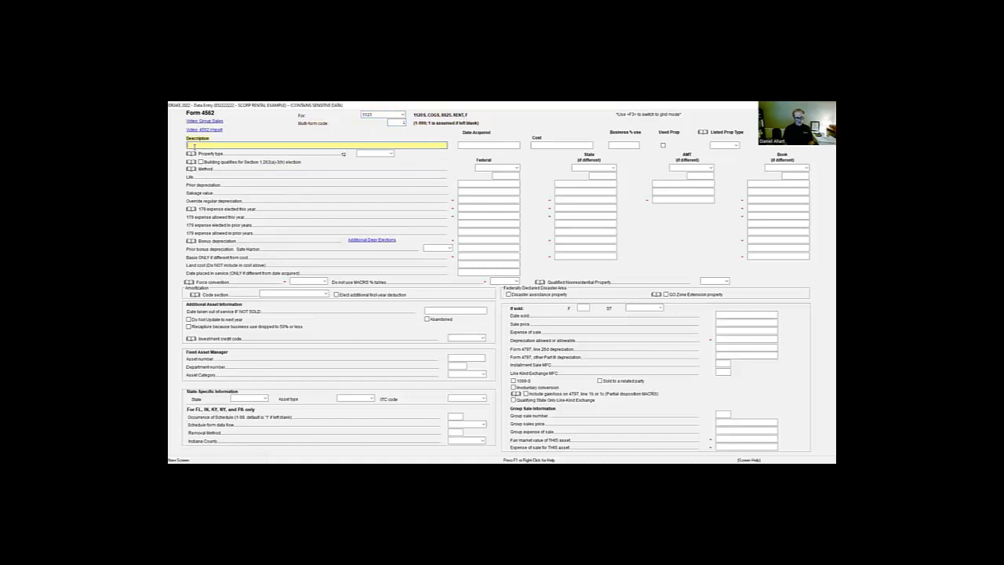
{"action": "type", "text": "ref"}
{"action": "key", "text": "Tab"}
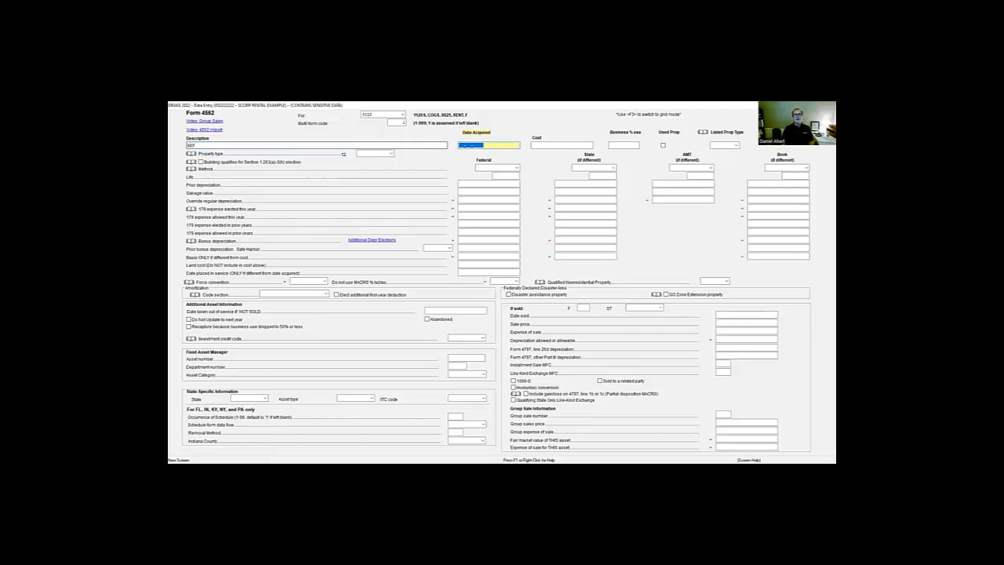
{"action": "type", "text": "01-"}
{"action": "type", "text": "01-2022"}
{"action": "key", "text": "Tab"}
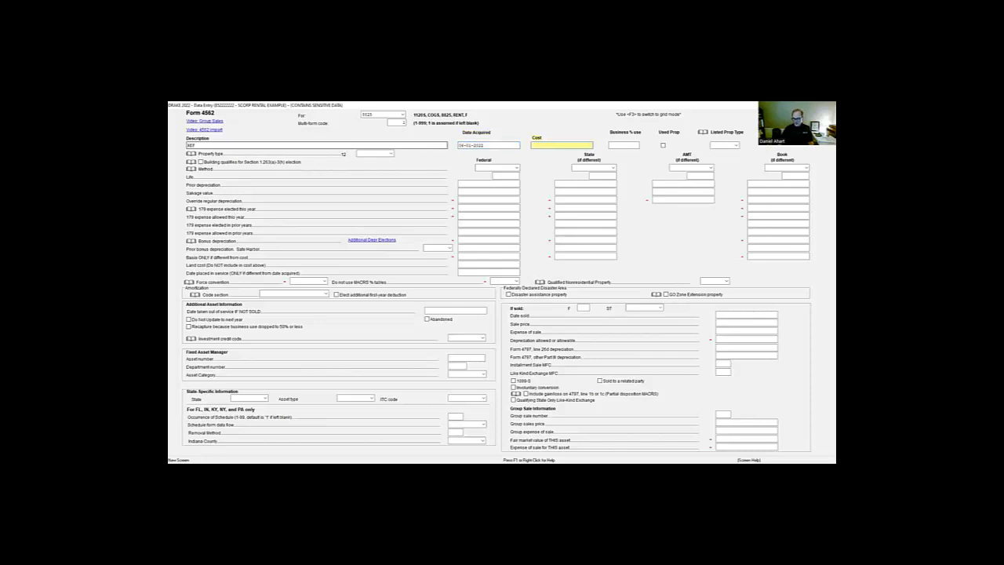
{"action": "key", "text": "Tab"}
{"action": "key", "text": "Tab"}
{"action": "key", "text": "Tab"}
{"action": "key", "text": "Tab"}
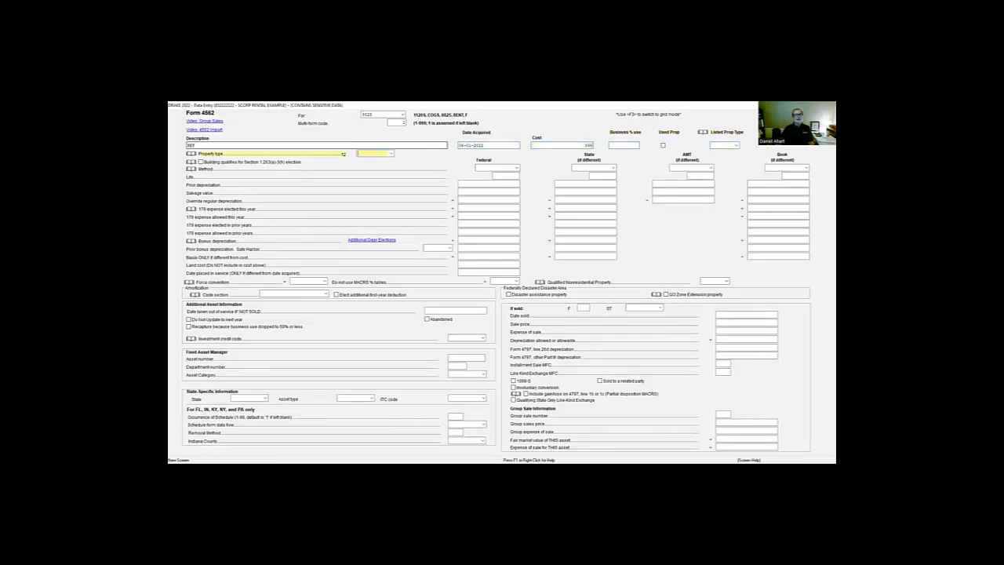
Set the REF asset's property type to 45 - Section 1245 property and its federal depreciation method to M, MACRS
{"action": "left_click", "coordinate": [391, 154]}
{"action": "left_click", "coordinate": [402, 166]}
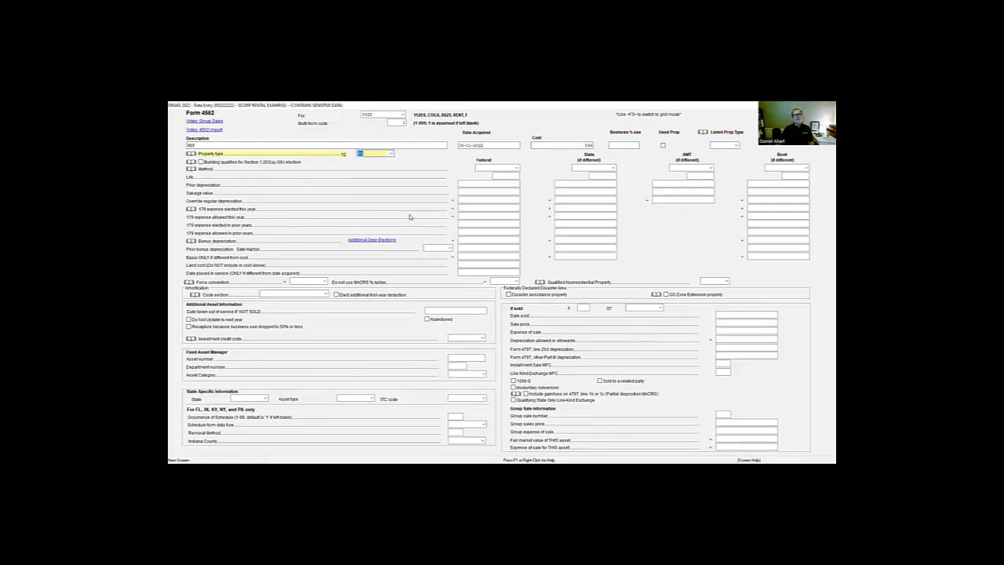
{"action": "left_click", "coordinate": [516, 169]}
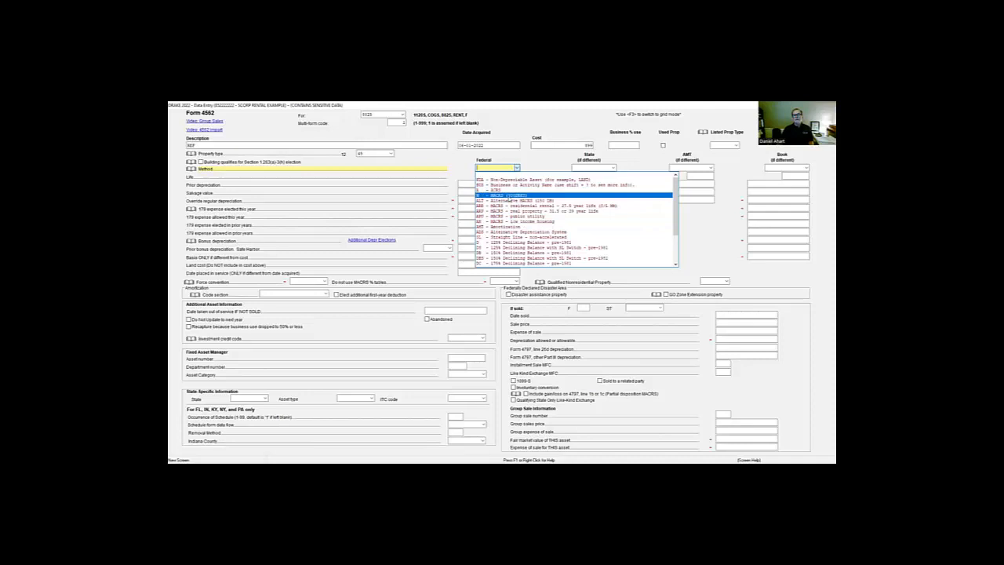
{"action": "left_click", "coordinate": [508, 194]}
Look up the class life of rental real estate appliances in the field help and set the REF asset's federal life to 5
{"action": "left_click", "coordinate": [495, 175]}
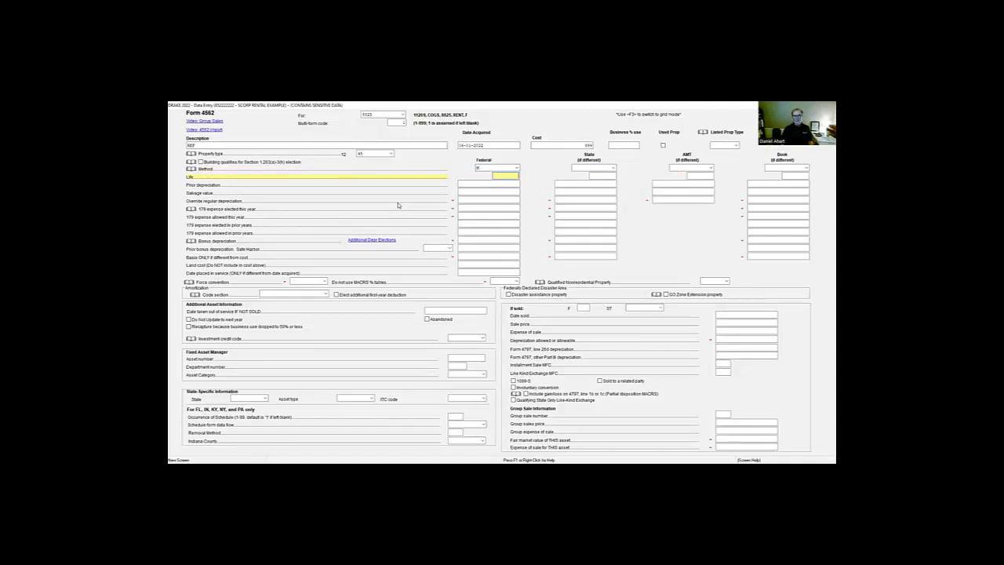
{"action": "key", "text": "F1"}
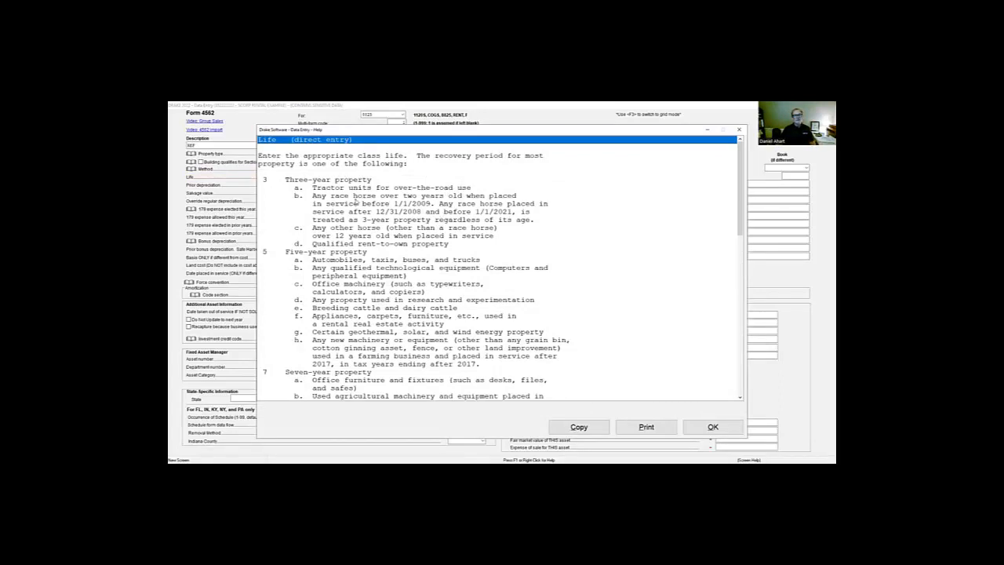
{"action": "scroll", "coordinate": [361, 212], "scroll_direction": "down", "scroll_amount": 1}
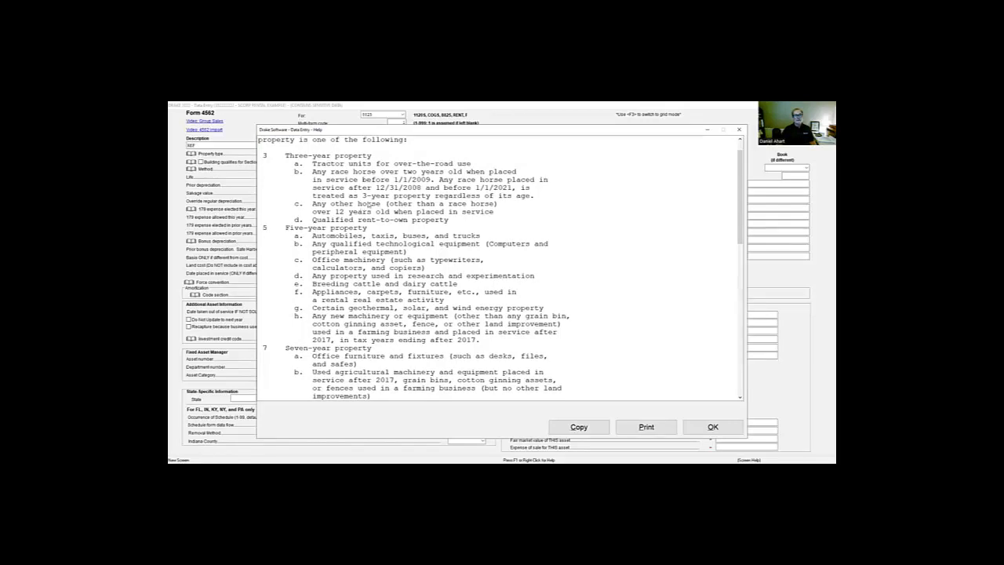
{"action": "scroll", "coordinate": [369, 204], "scroll_direction": "down", "scroll_amount": 1}
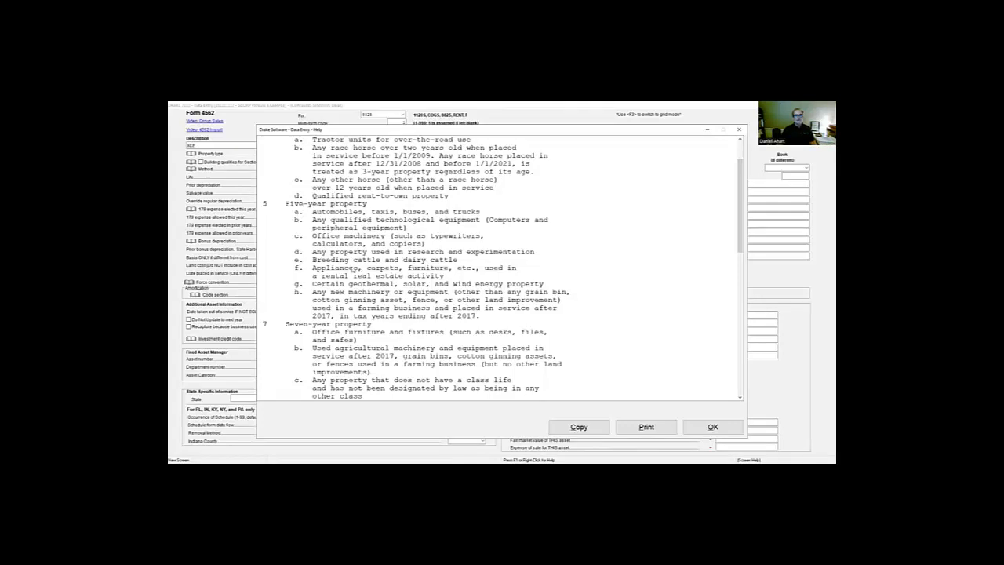
{"action": "left_click", "coordinate": [361, 270]}
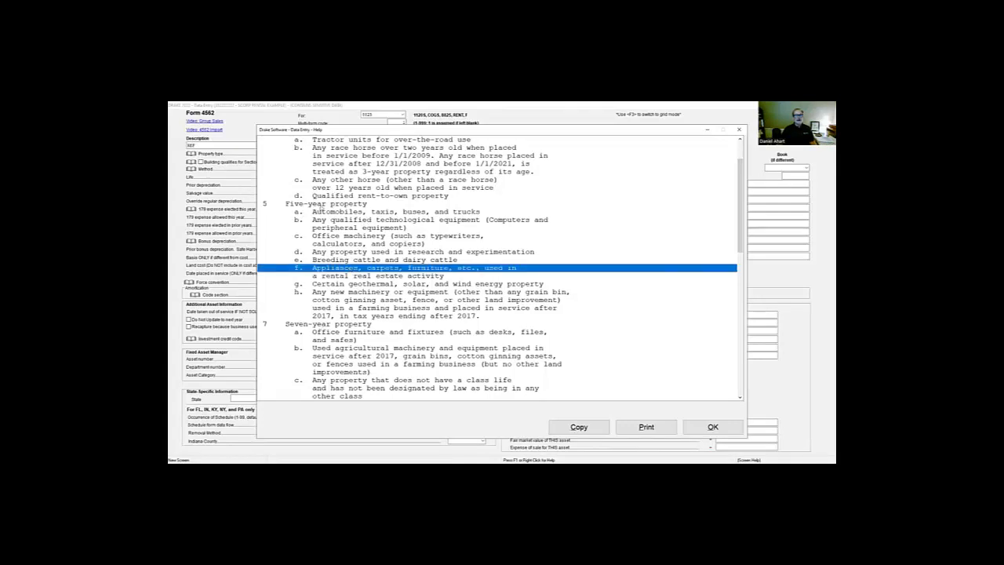
{"action": "left_click", "coordinate": [322, 207]}
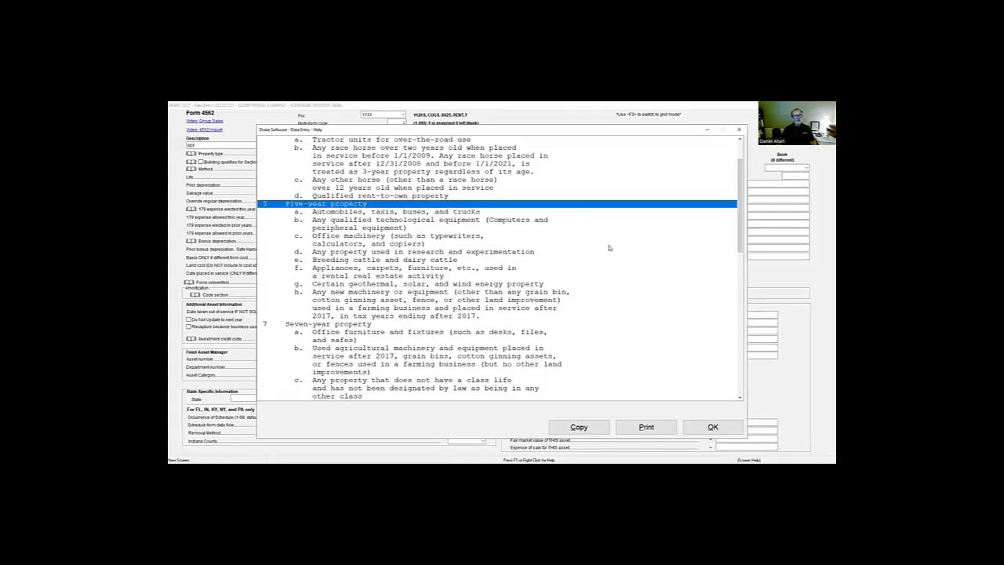
{"action": "key", "text": "Escape"}
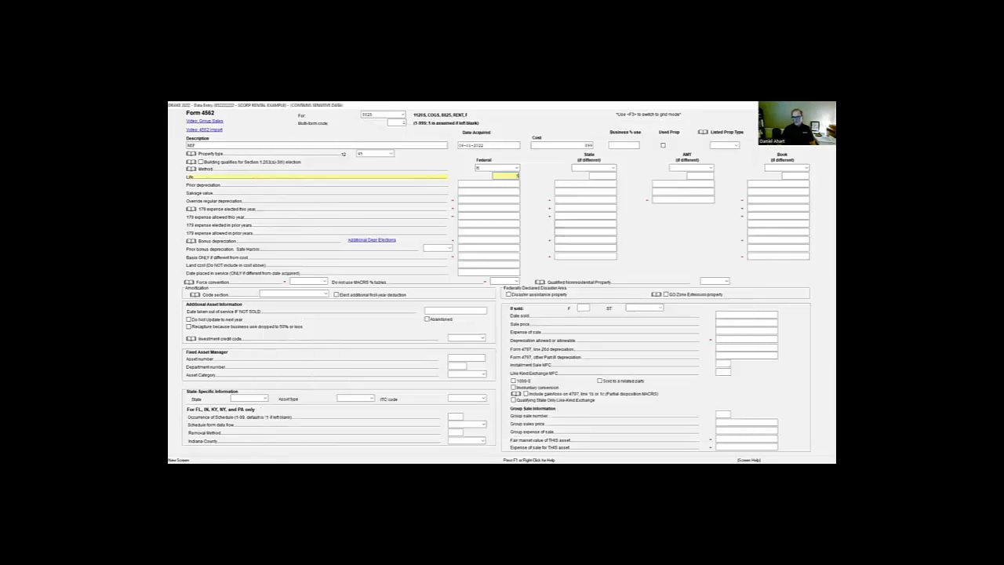
{"action": "key", "text": "Return"}
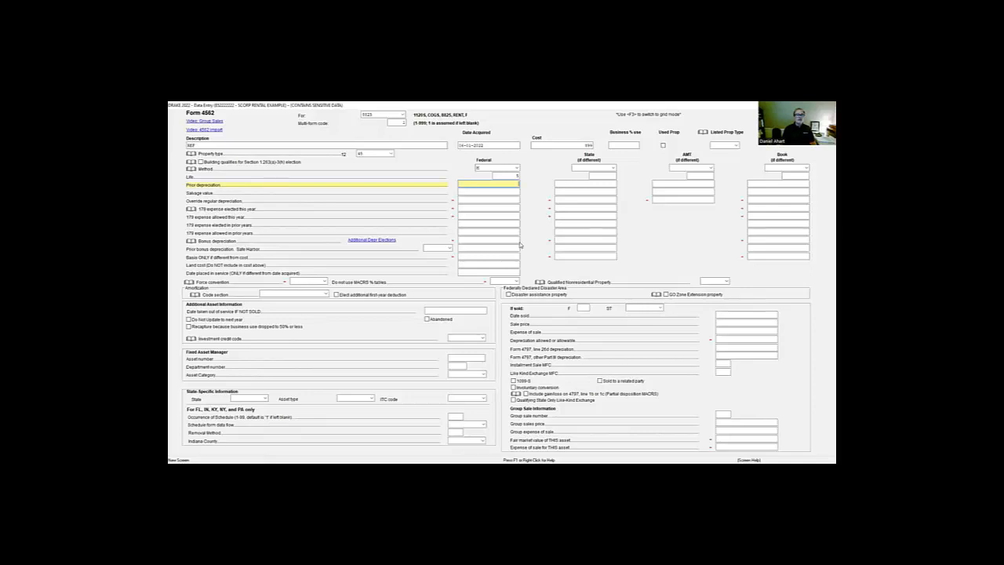
Leave REF's Section 179 election blank, return to the asset list to check the LOT and REF rows, and close it
{"action": "key", "text": "Tab"}
{"action": "key", "text": "Tab"}
{"action": "key", "text": "Tab"}
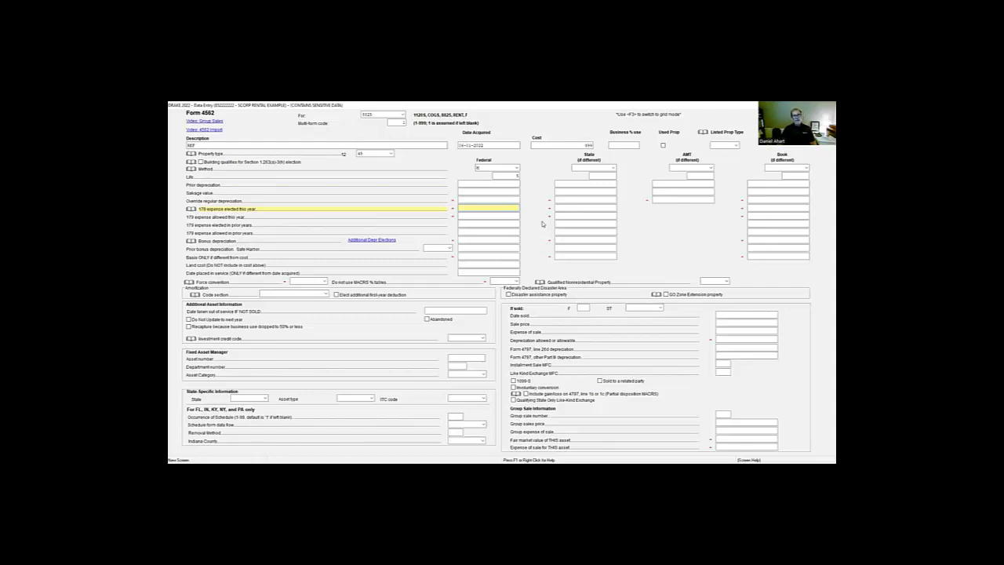
{"action": "key", "text": "F3"}
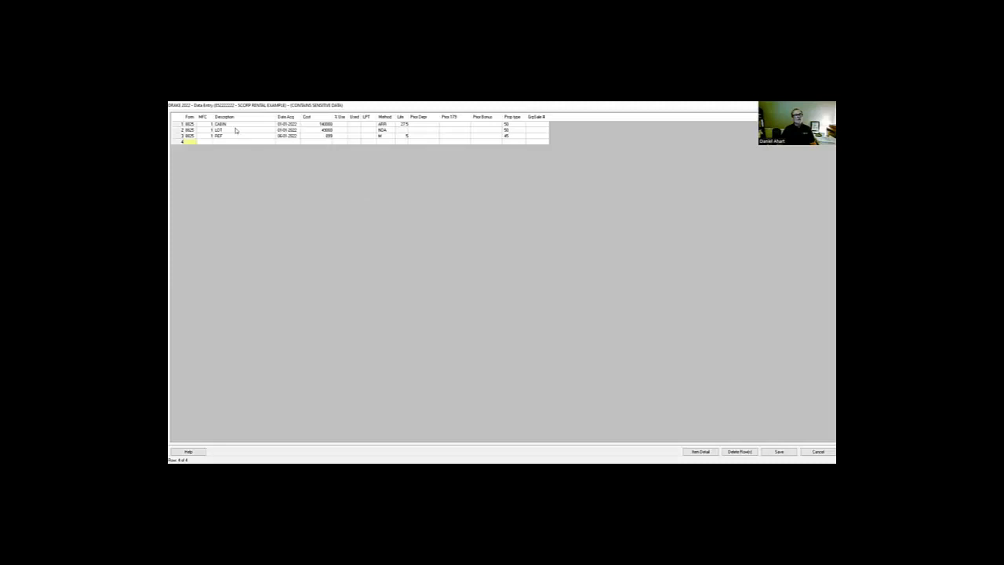
{"action": "left_click", "coordinate": [202, 129]}
{"action": "left_click", "coordinate": [201, 136]}
{"action": "key", "text": "Escape"}
View the generated Form 8825, mark the property's line 14 depreciation amount as reviewed, and return to data entry
{"action": "left_click", "coordinate": [199, 119]}
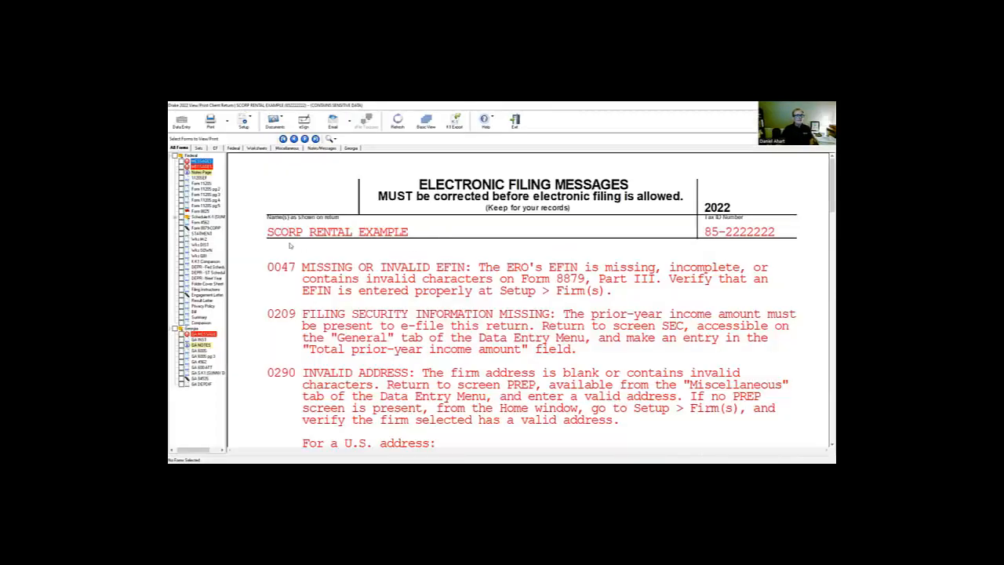
{"action": "left_click", "coordinate": [201, 212]}
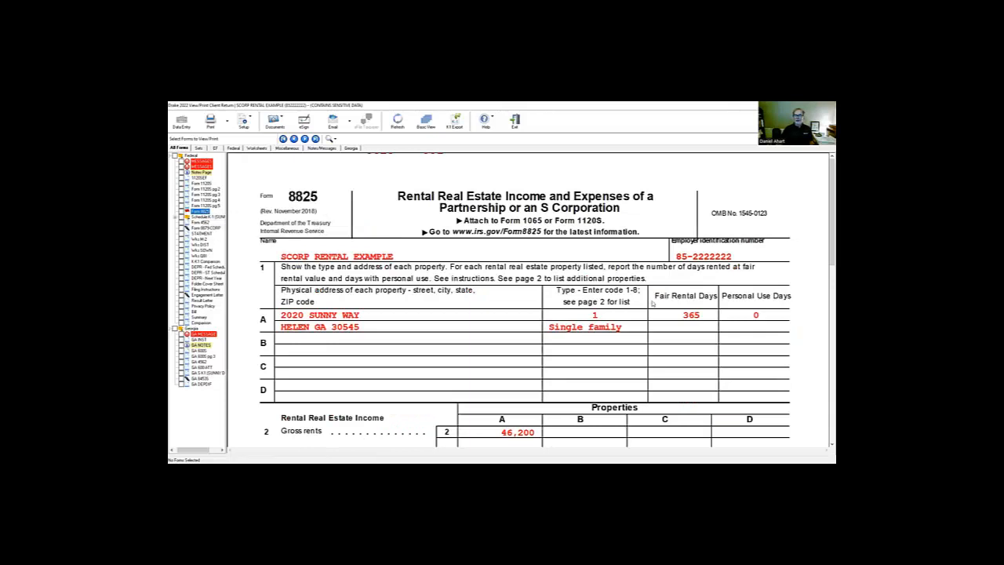
{"action": "scroll", "coordinate": [651, 304], "scroll_direction": "down", "scroll_amount": 8}
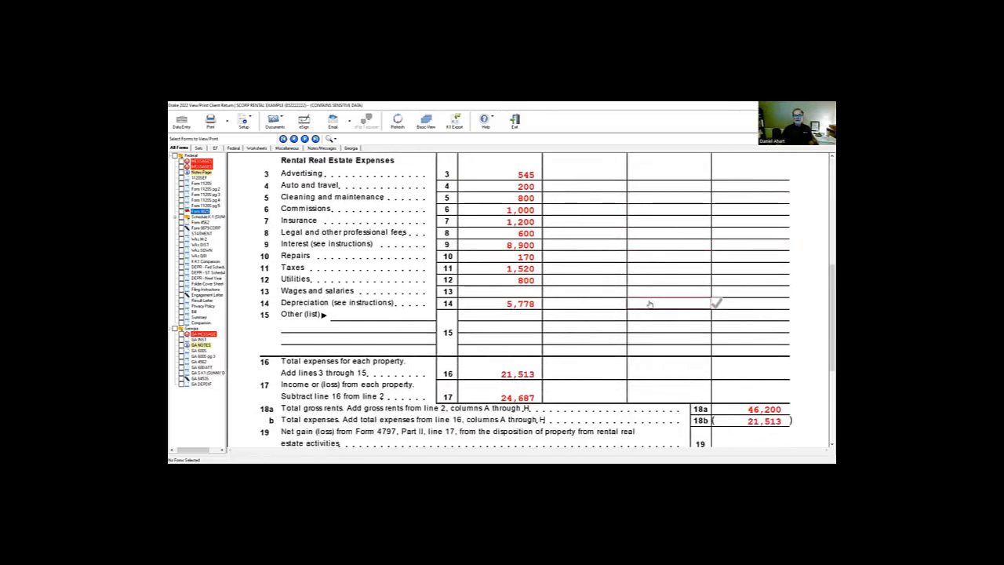
{"action": "left_click", "coordinate": [476, 303]}
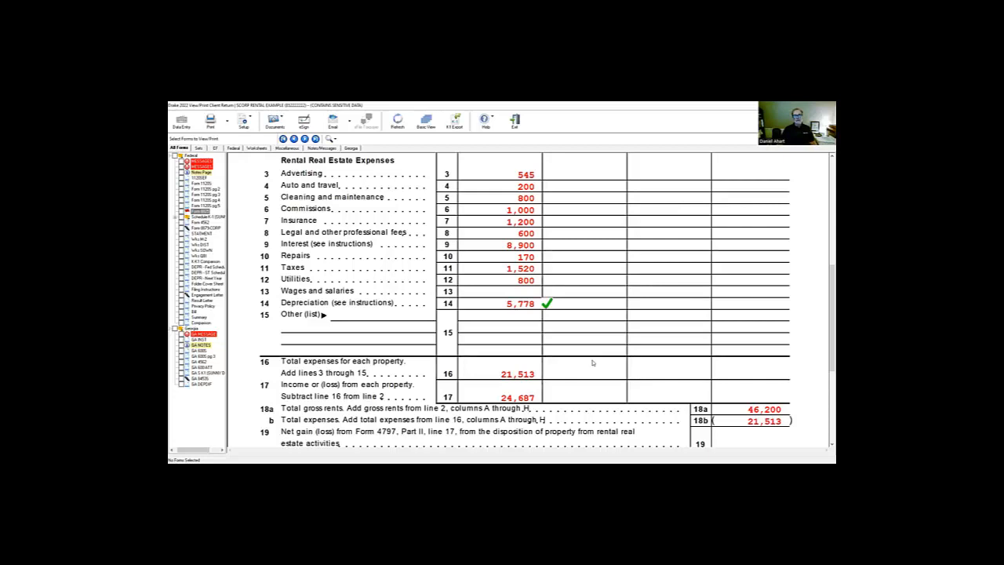
{"action": "scroll", "coordinate": [589, 377], "scroll_direction": "down", "scroll_amount": 1}
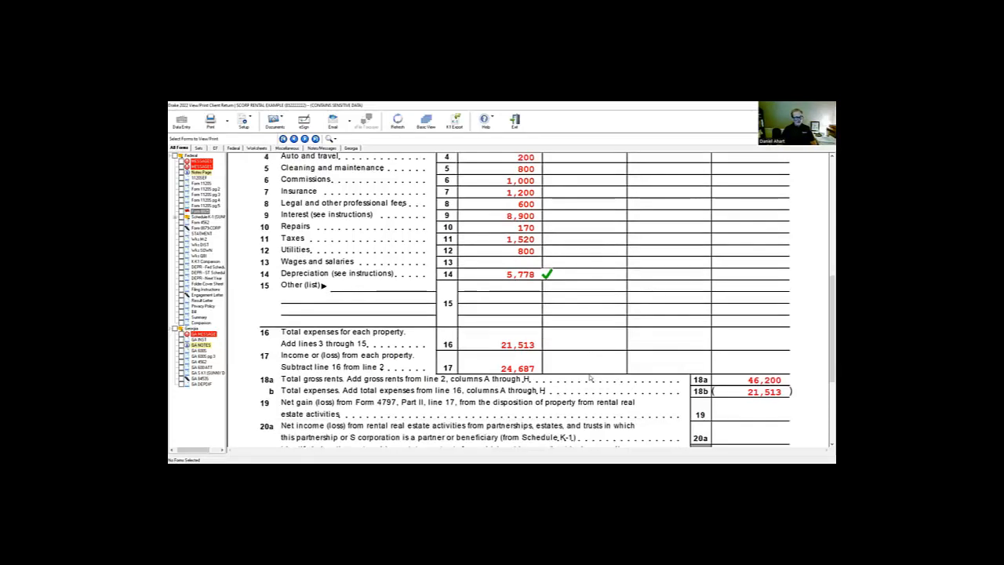
{"action": "key", "text": "Escape"}
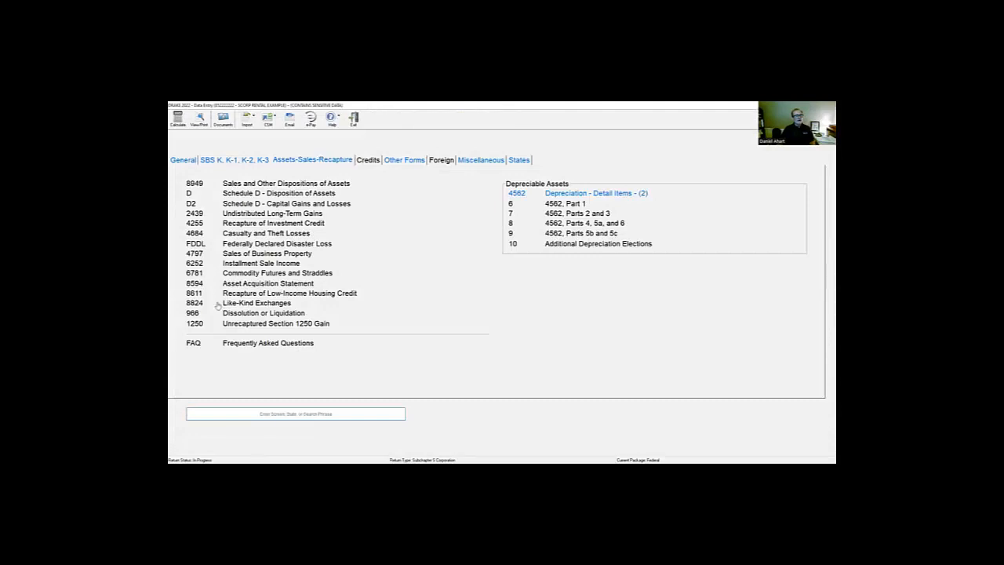
Reopen the generated return and view the federal depreciation detail listing for the Form 8825 property
{"action": "left_click", "coordinate": [191, 161]}
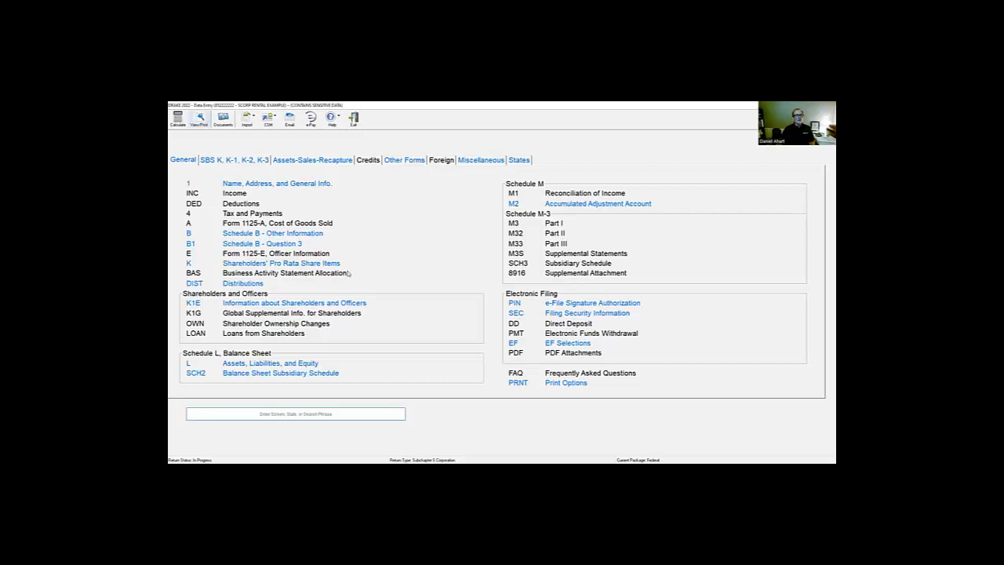
{"action": "key", "text": "ctrl+v"}
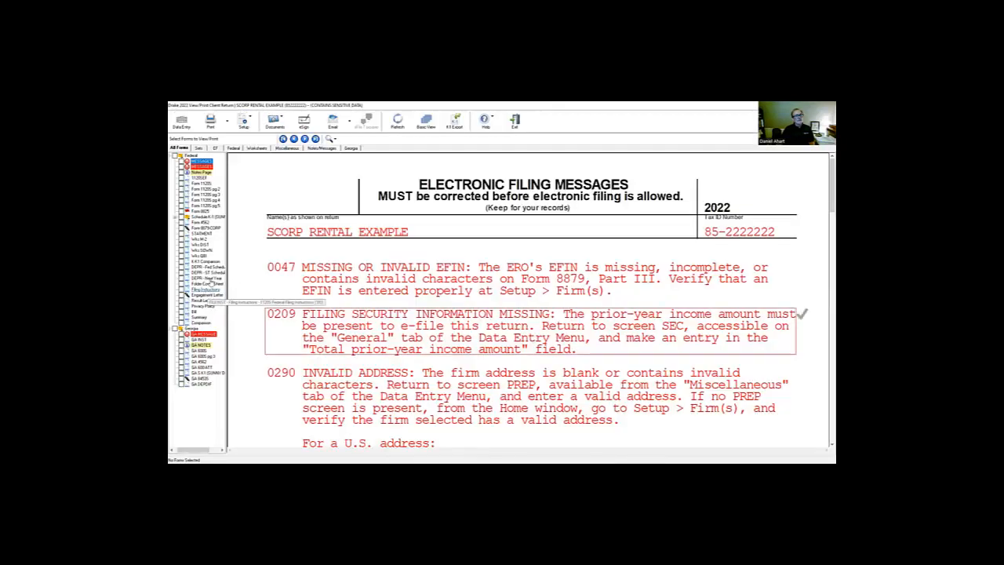
{"action": "left_click", "coordinate": [207, 268]}
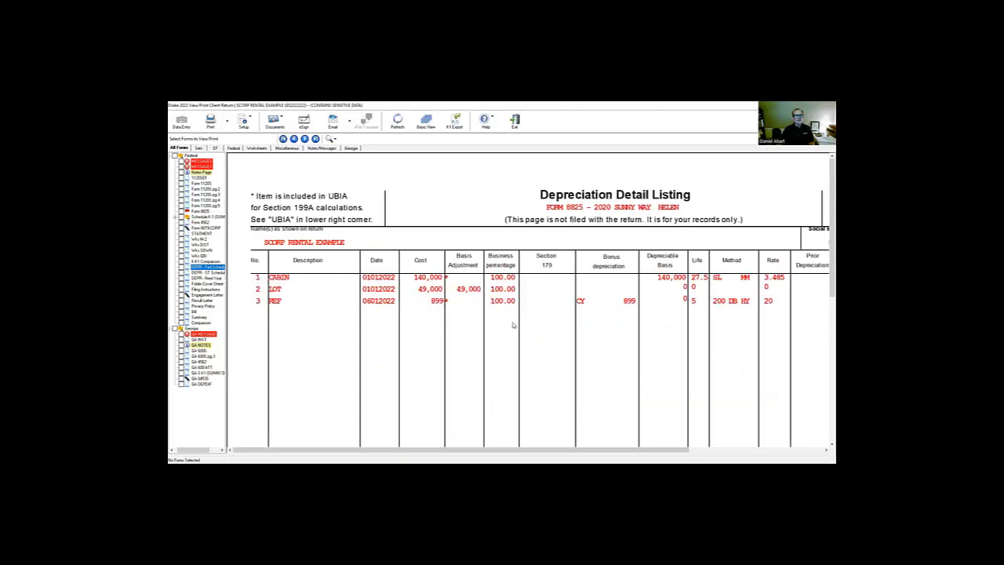
Examine the federal depreciation detail listing for the Form 8825 property, including each asset's cost, basis, bonus and current depreciation, and the totals
{"action": "left_click", "coordinate": [429, 290]}
{"action": "left_click", "coordinate": [435, 302]}
{"action": "left_click_drag", "start_coordinate": [692, 449], "coordinate": [825, 434]}
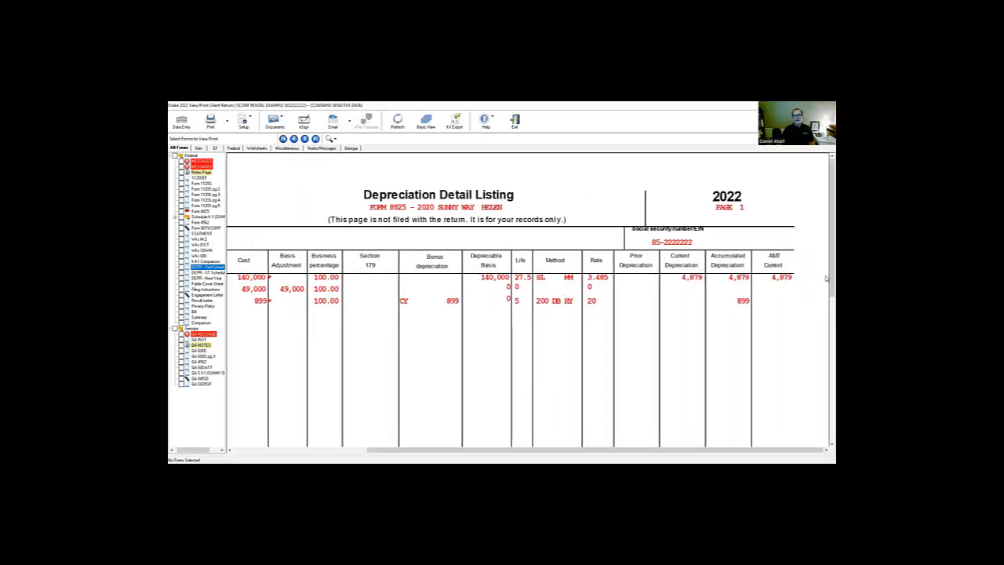
{"action": "left_click_drag", "start_coordinate": [826, 265], "coordinate": [826, 422]}
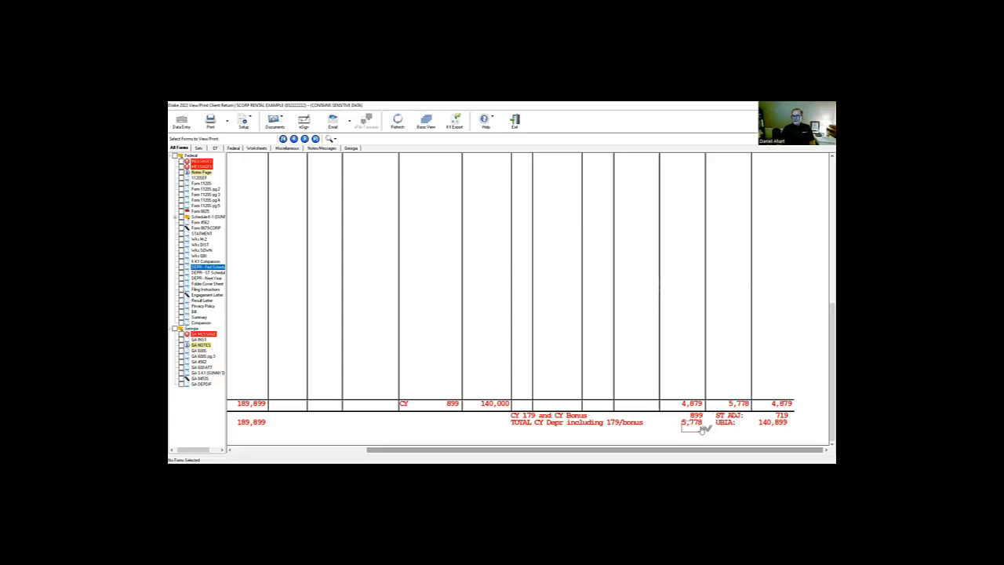
{"action": "left_click_drag", "start_coordinate": [825, 428], "coordinate": [720, 299]}
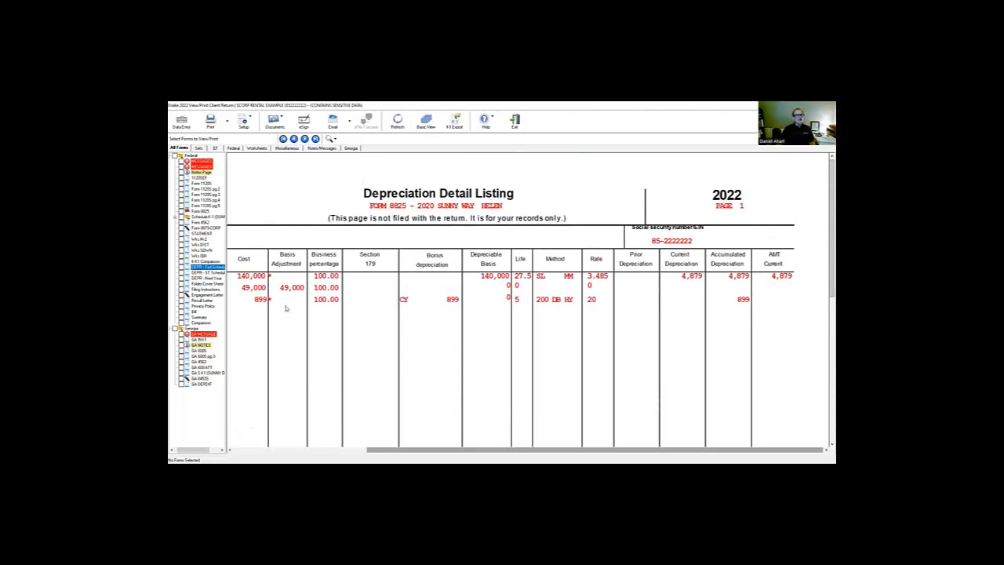
View the shareholder's generated Schedule K-1, checking net rental real estate income and line 16 code D distributions, and return to data entry
{"action": "left_click", "coordinate": [176, 217]}
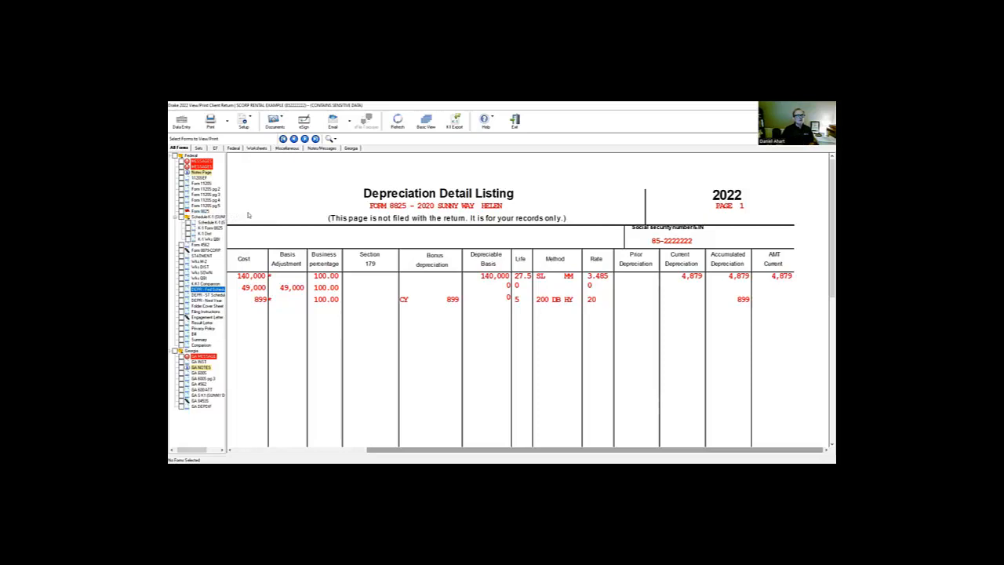
{"action": "left_click", "coordinate": [208, 225]}
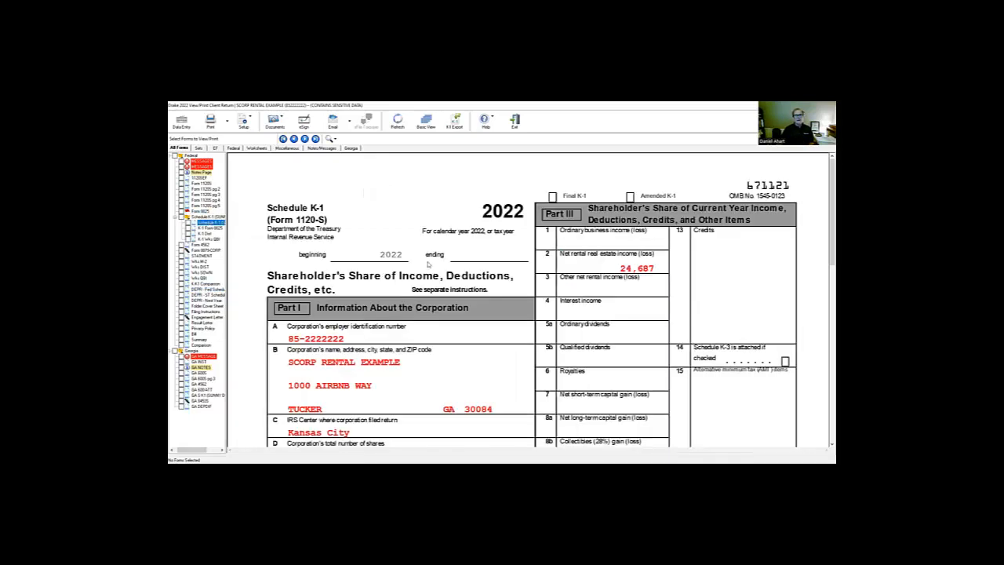
{"action": "scroll", "coordinate": [713, 300], "scroll_direction": "down", "scroll_amount": 1}
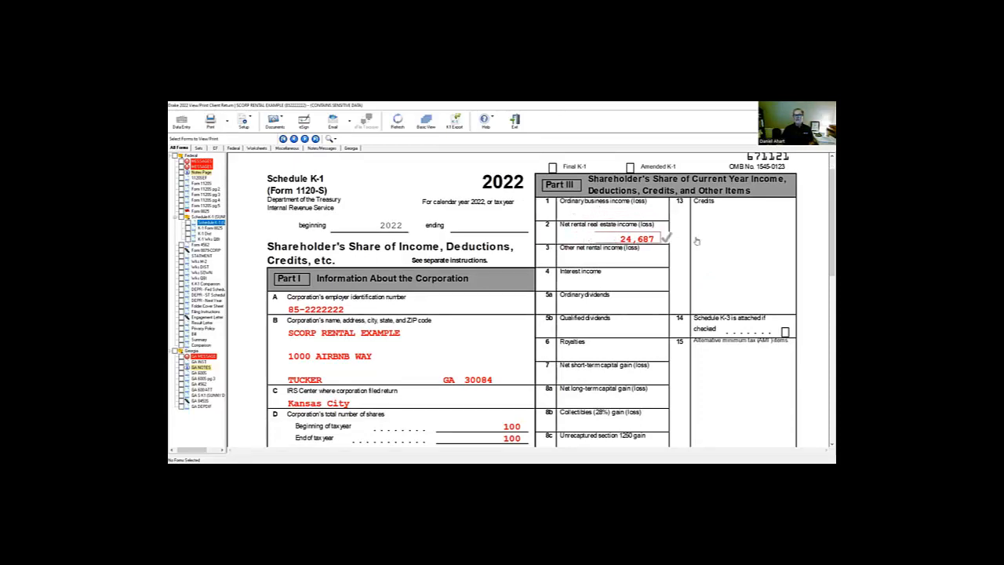
{"action": "scroll", "coordinate": [771, 287], "scroll_direction": "down", "scroll_amount": 1}
{"action": "scroll", "coordinate": [771, 287], "scroll_direction": "down", "scroll_amount": 1}
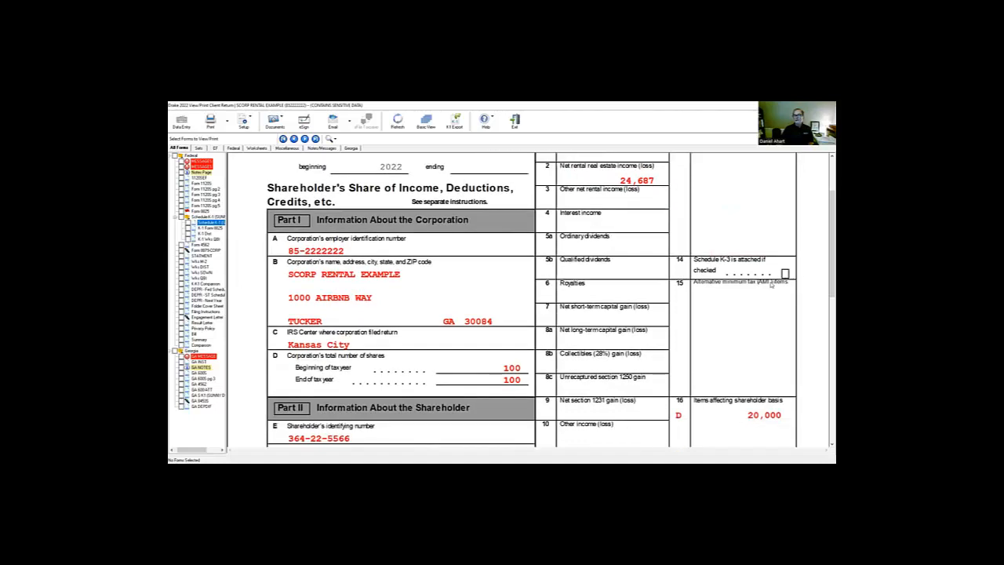
{"action": "scroll", "coordinate": [757, 287], "scroll_direction": "down", "scroll_amount": 2}
{"action": "scroll", "coordinate": [756, 287], "scroll_direction": "down", "scroll_amount": 2}
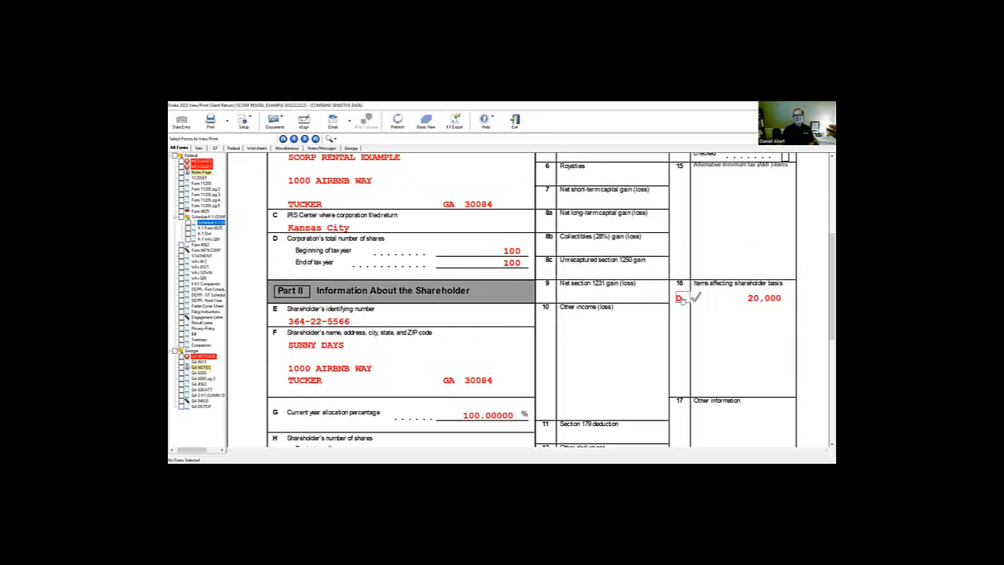
{"action": "scroll", "coordinate": [725, 339], "scroll_direction": "down", "scroll_amount": 9}
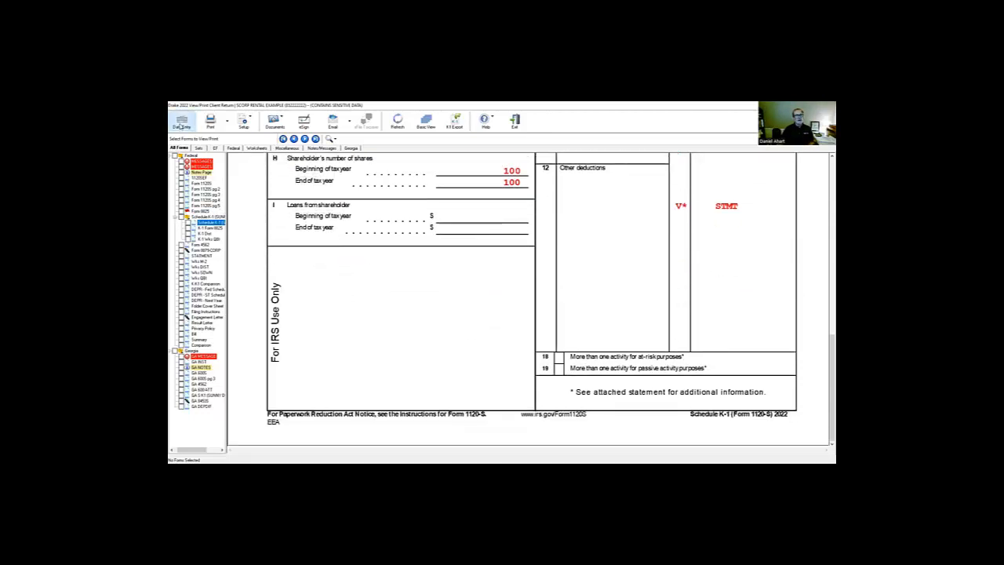
{"action": "left_click", "coordinate": [182, 122]}
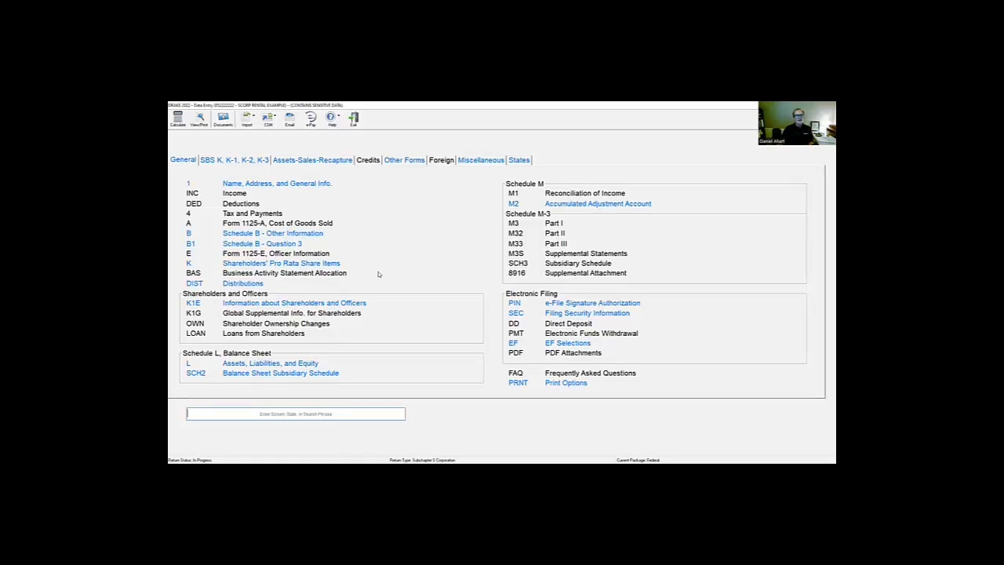
Check the Schedule K line 16d distributions entry, view the Schedule K credits section with its K-2/K-3 options, and return to the data entry menu
{"action": "left_click", "coordinate": [239, 284]}
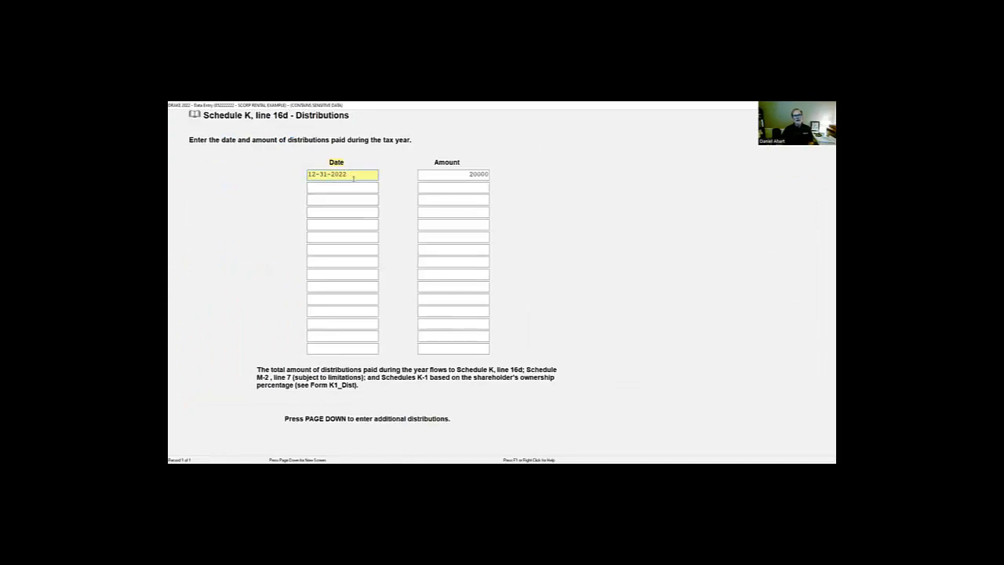
{"action": "left_click", "coordinate": [428, 173]}
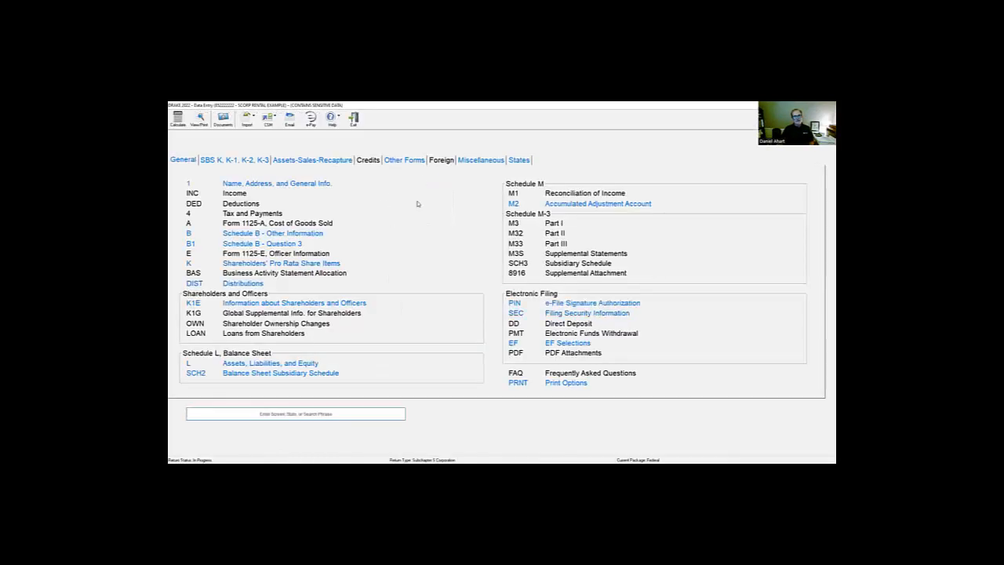
{"action": "left_click", "coordinate": [233, 160]}
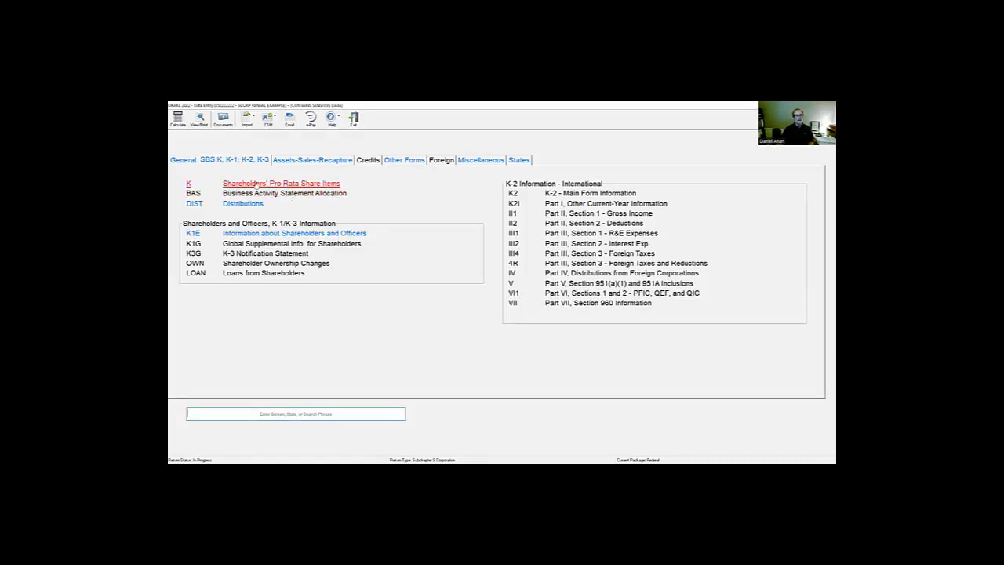
{"action": "left_click", "coordinate": [256, 185]}
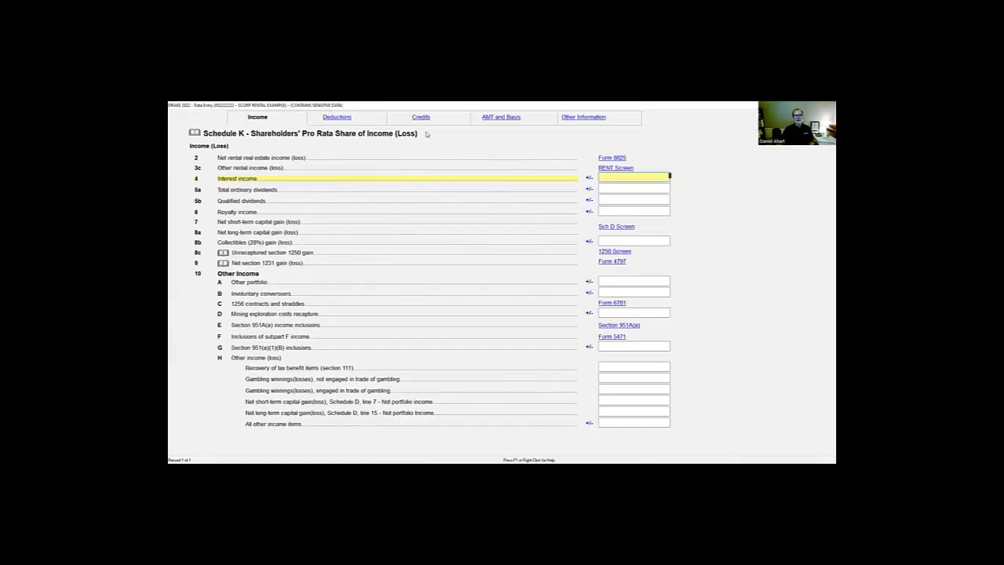
{"action": "left_click", "coordinate": [421, 118]}
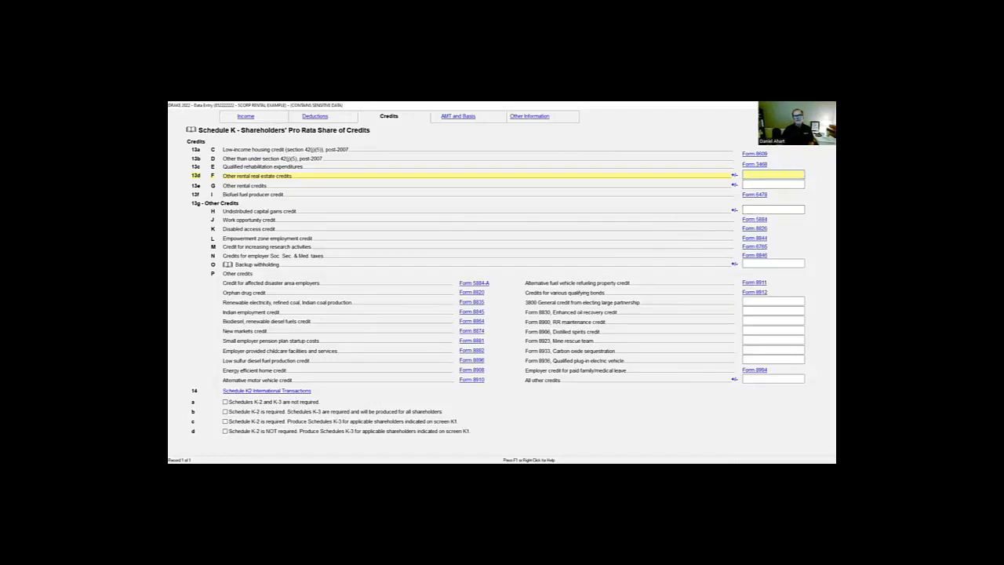
{"action": "key", "text": "Escape"}
{"action": "key", "text": "Escape"}
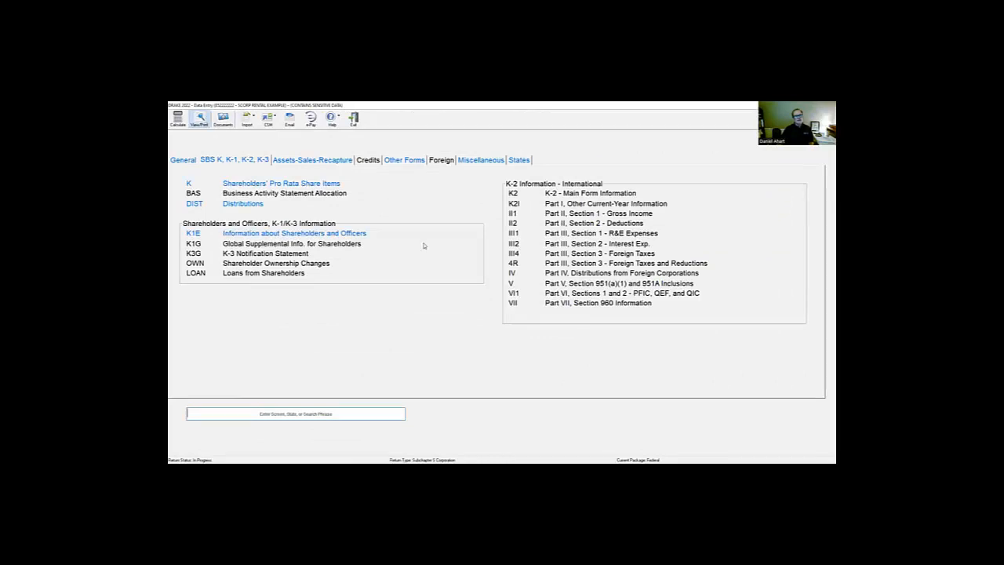
Read the generated return's electronic filing messages, mark message 0430 on Schedules K-2 and K-3 filing requirements as reviewed, and return to data entry
{"action": "scroll", "coordinate": [424, 289], "scroll_direction": "down", "scroll_amount": 2}
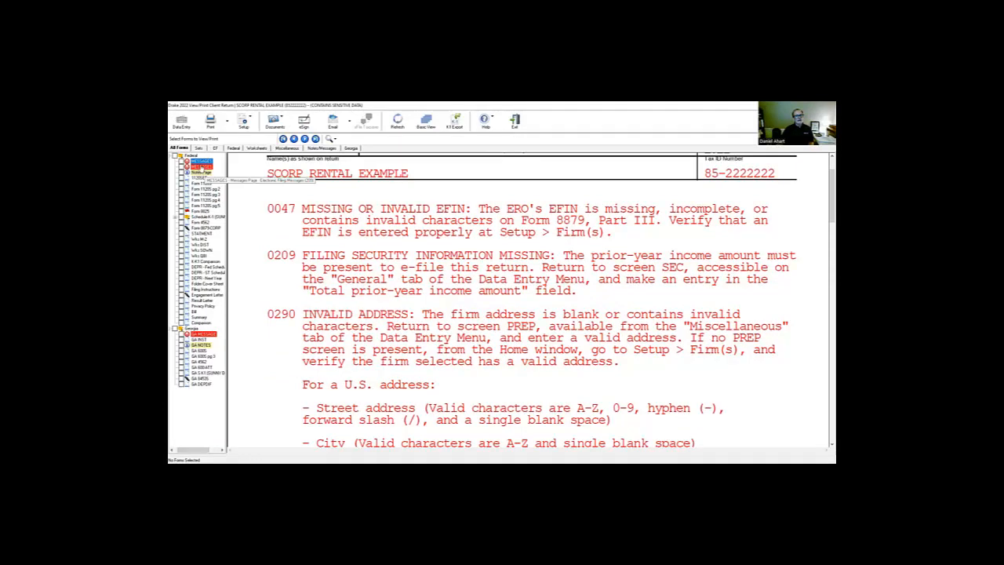
{"action": "left_click", "coordinate": [201, 166]}
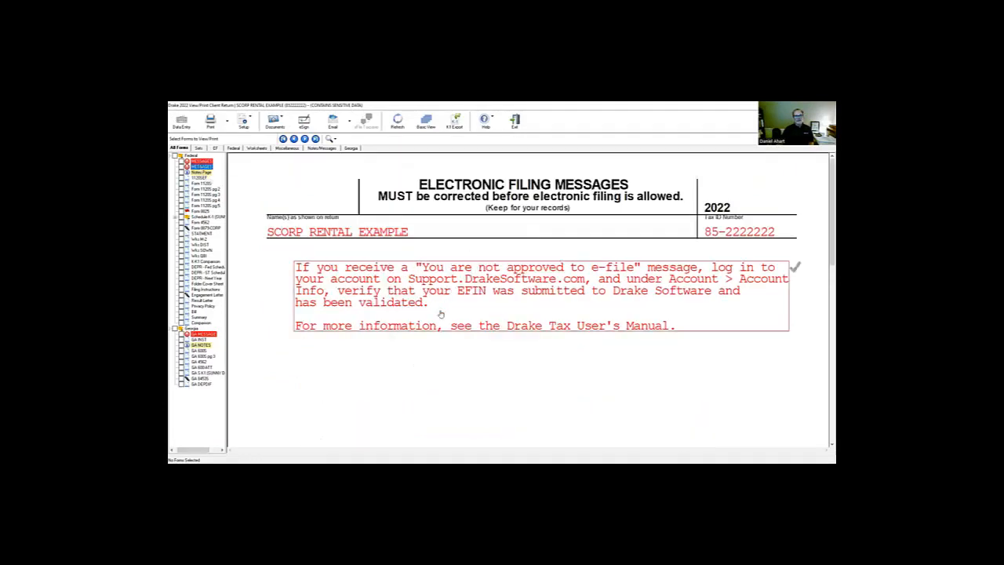
{"action": "left_click", "coordinate": [203, 161]}
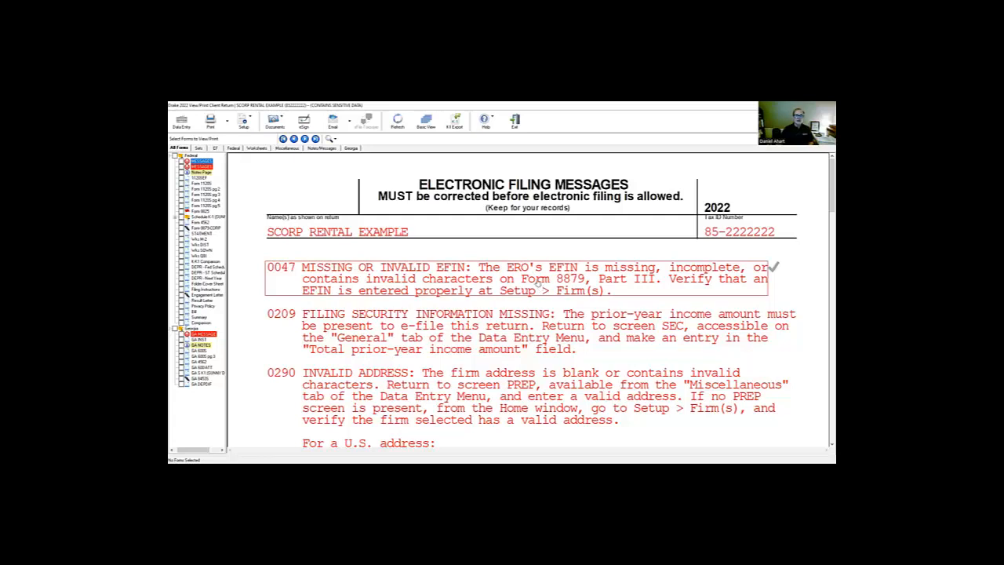
{"action": "scroll", "coordinate": [590, 289], "scroll_direction": "down", "scroll_amount": 1}
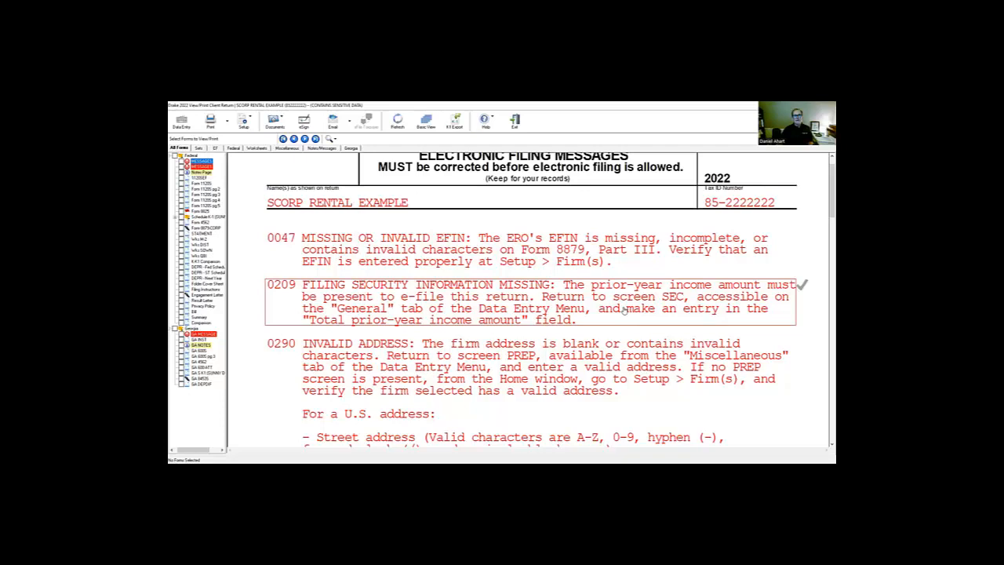
{"action": "scroll", "coordinate": [624, 310], "scroll_direction": "down", "scroll_amount": 1}
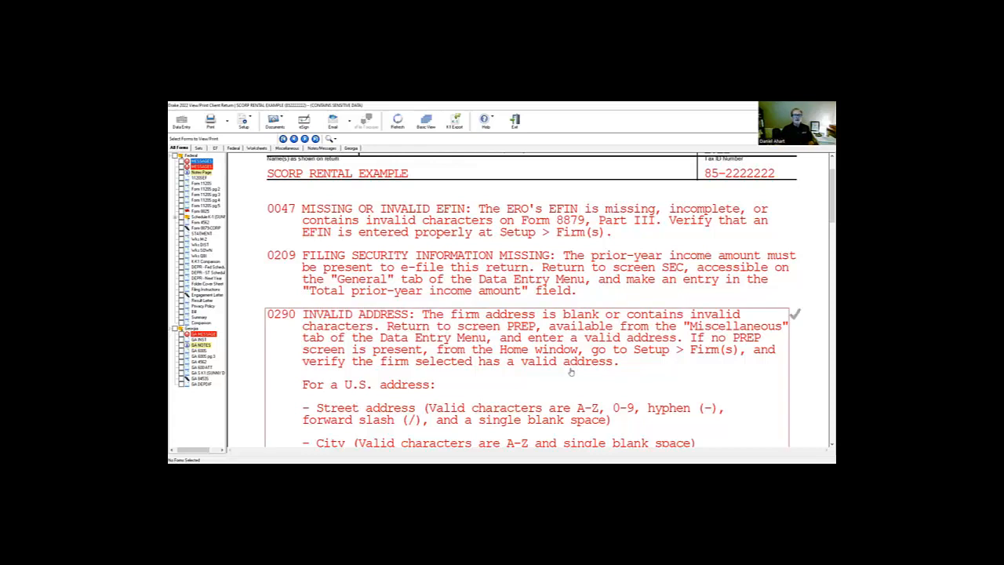
{"action": "scroll", "coordinate": [462, 333], "scroll_direction": "down", "scroll_amount": 5}
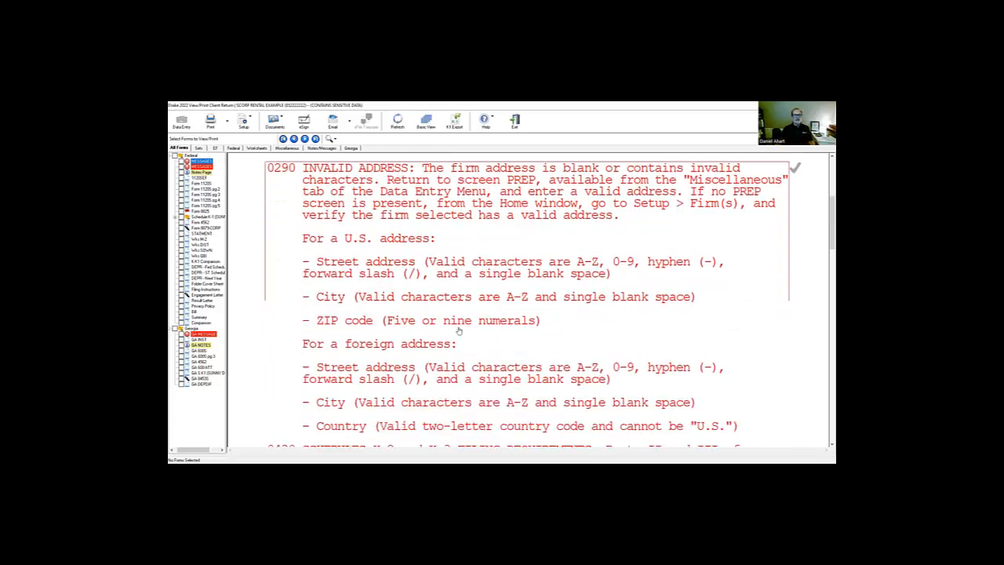
{"action": "scroll", "coordinate": [459, 330], "scroll_direction": "down", "scroll_amount": 8}
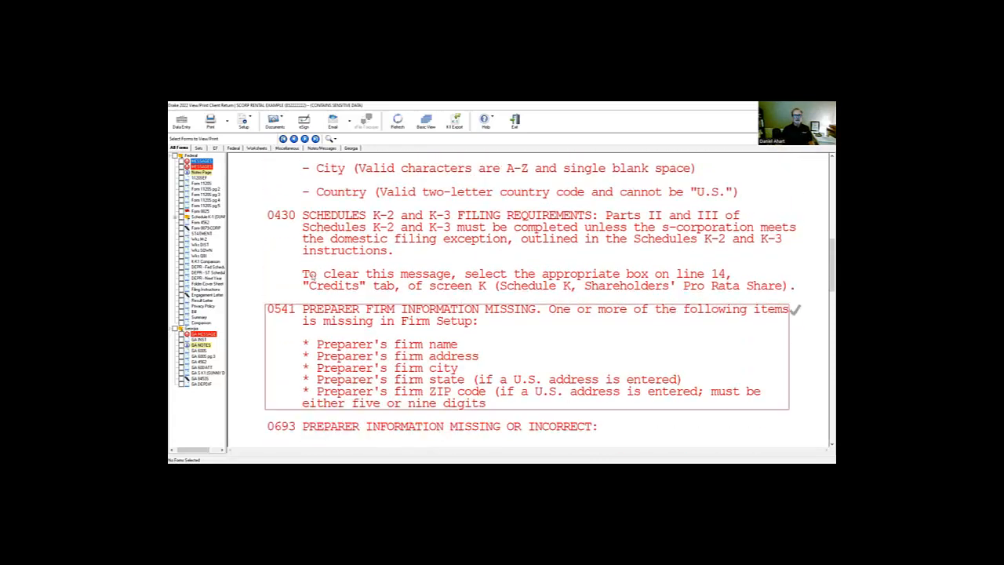
{"action": "left_click", "coordinate": [284, 237]}
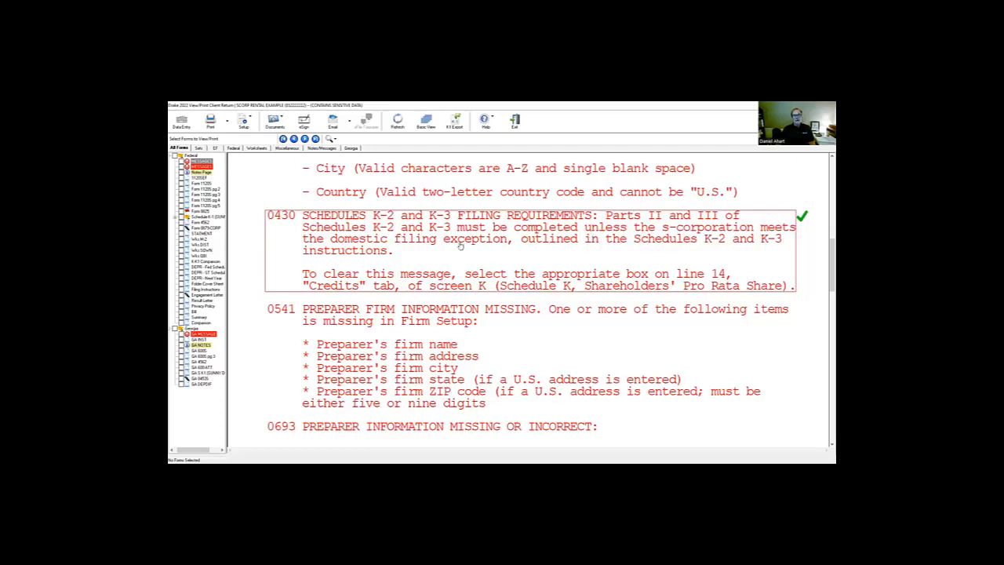
{"action": "left_click", "coordinate": [181, 121]}
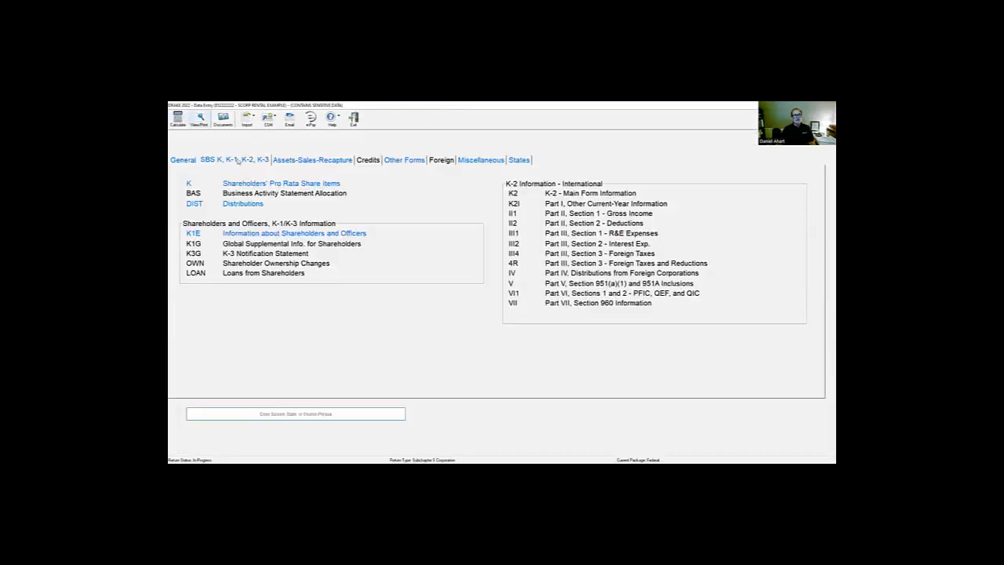
Select "Schedules K-2 and K-3 are not required" for line 14 in the Schedule K credits section and close Schedule K
{"action": "left_click", "coordinate": [192, 160]}
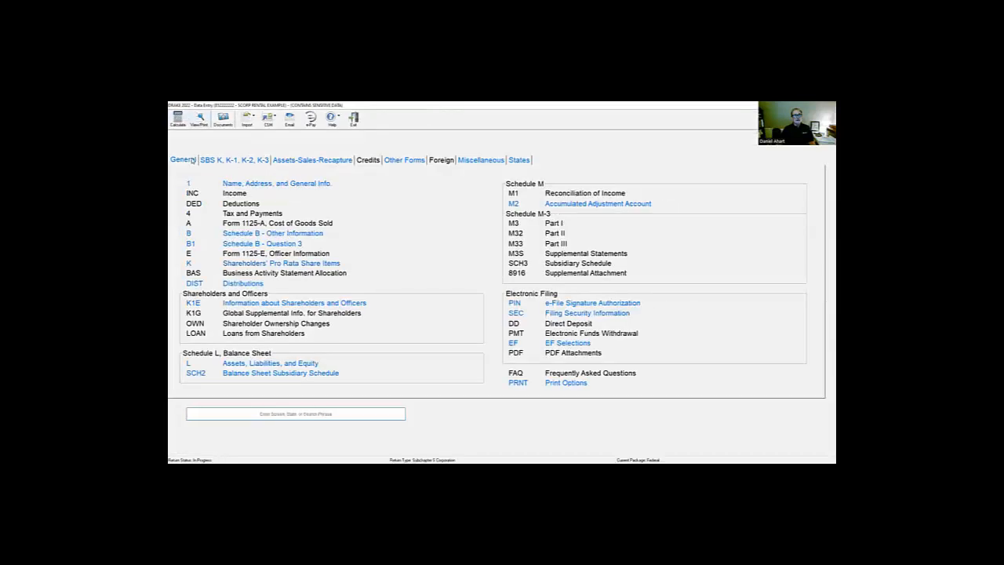
{"action": "left_click", "coordinate": [236, 160]}
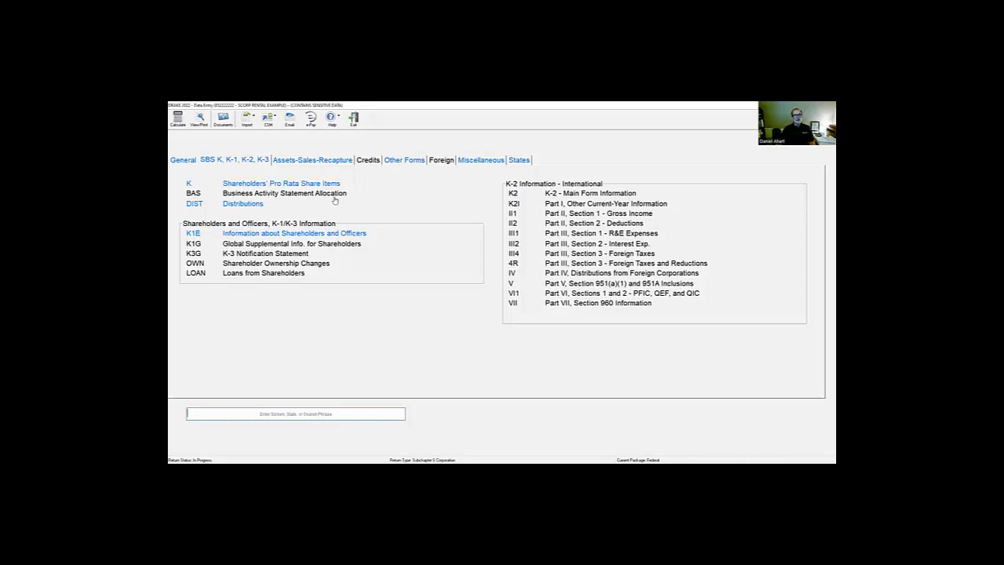
{"action": "left_click", "coordinate": [250, 187]}
{"action": "left_click", "coordinate": [422, 118]}
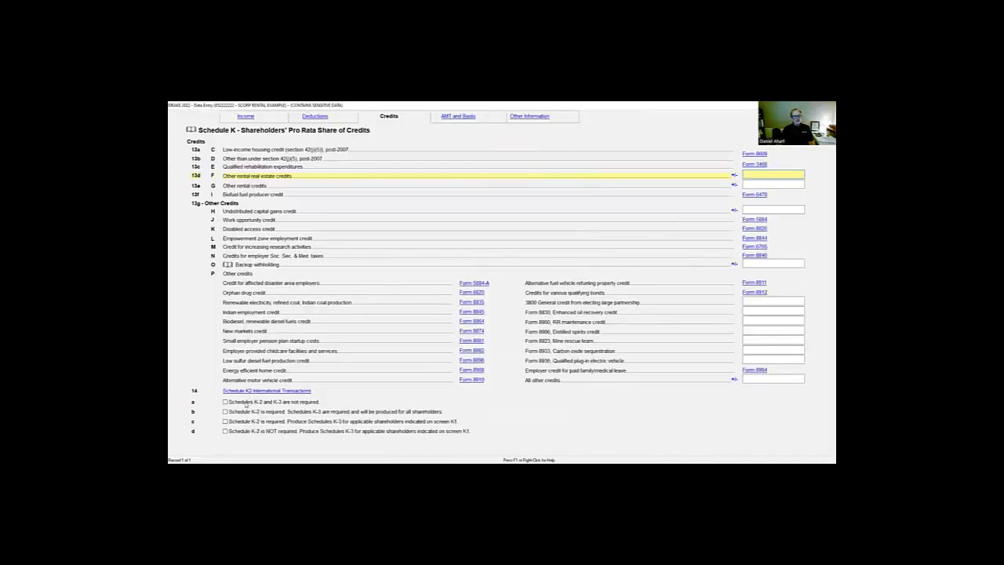
{"action": "left_click", "coordinate": [226, 401]}
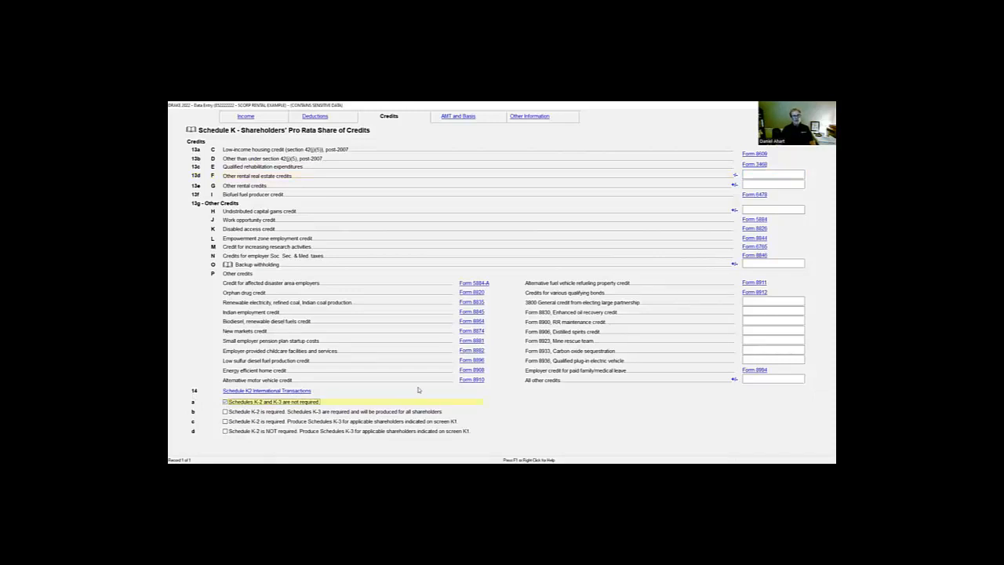
{"action": "key", "text": "Escape"}
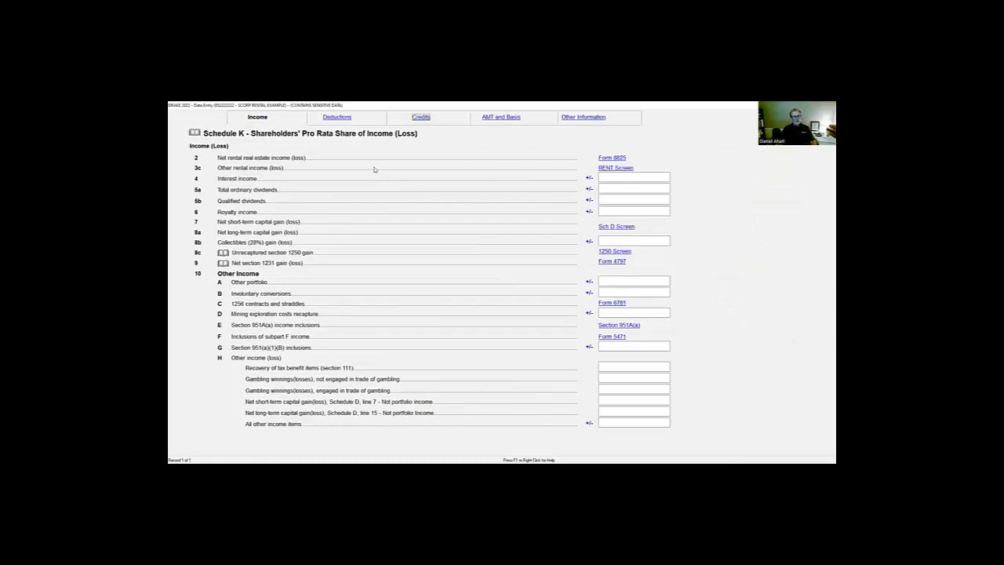
{"action": "key", "text": "Escape"}
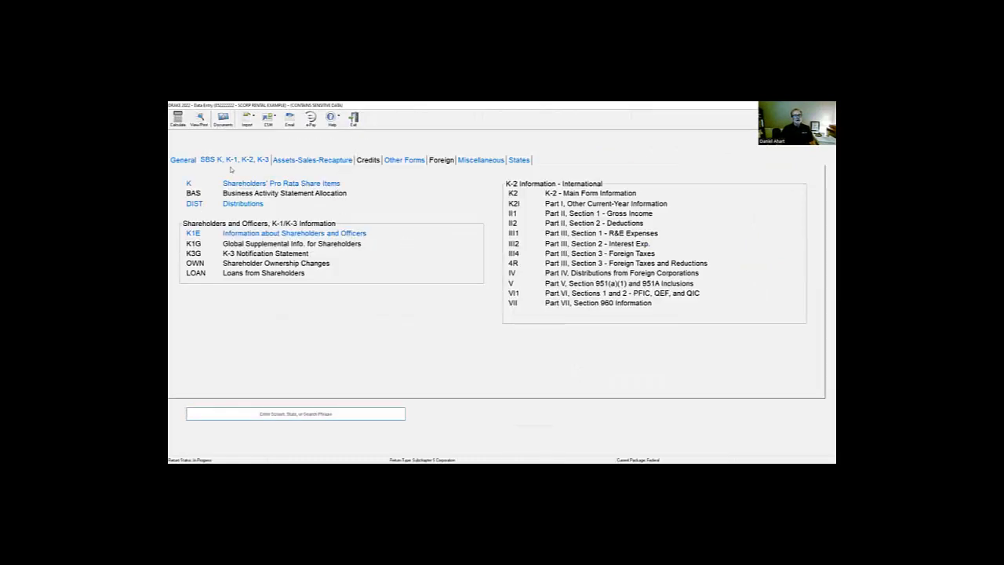
Open the S corporation's general information, view the linked Filing Security Information with its total prior-year income field, and return to the data entry menu
{"action": "left_click", "coordinate": [182, 161]}
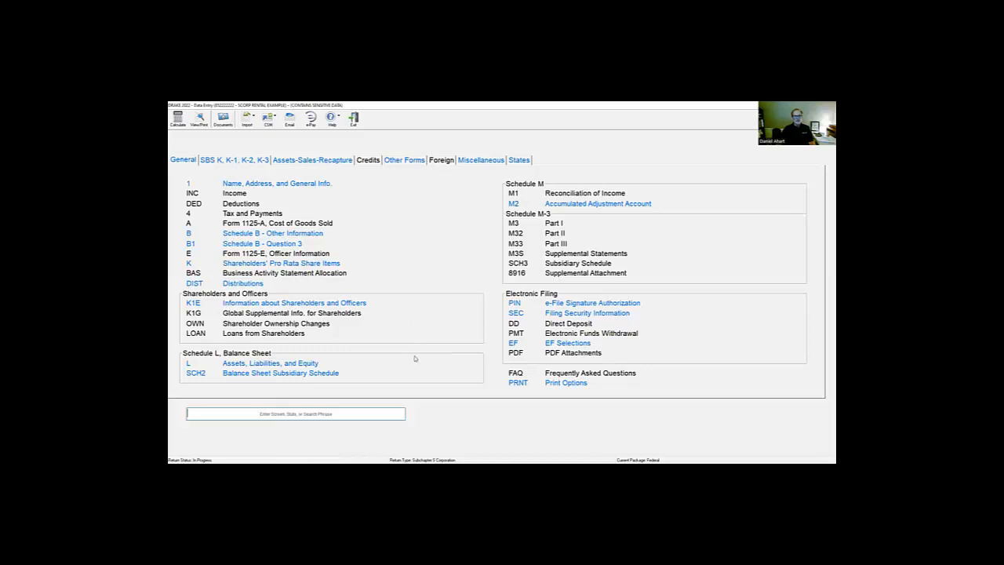
{"action": "left_click", "coordinate": [287, 185]}
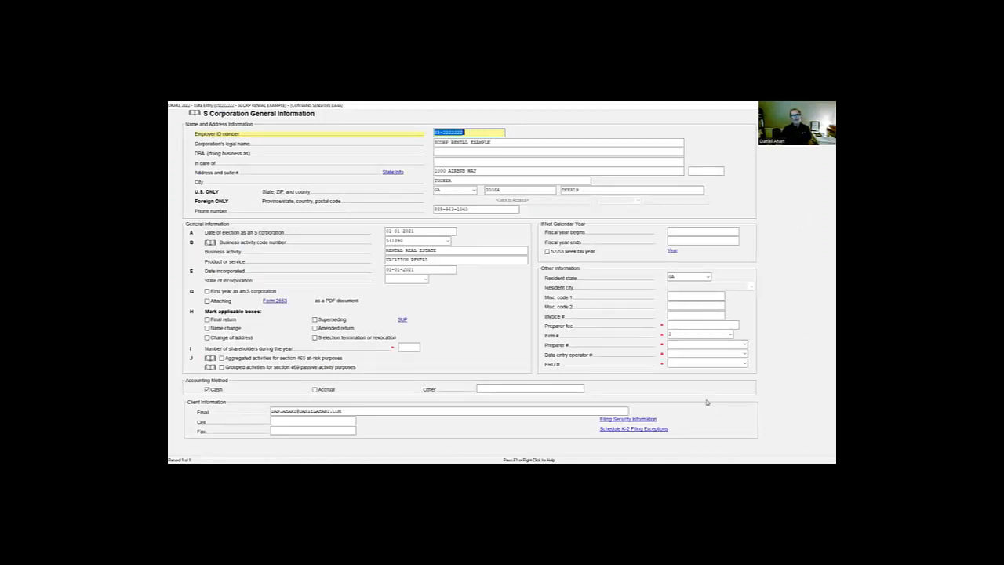
{"action": "left_click", "coordinate": [638, 421]}
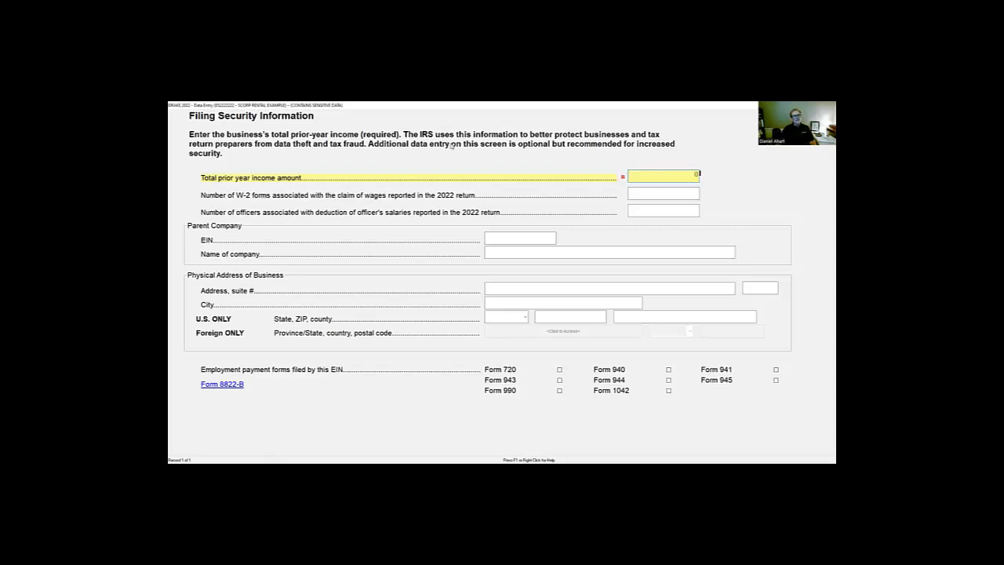
{"action": "key", "text": "Escape"}
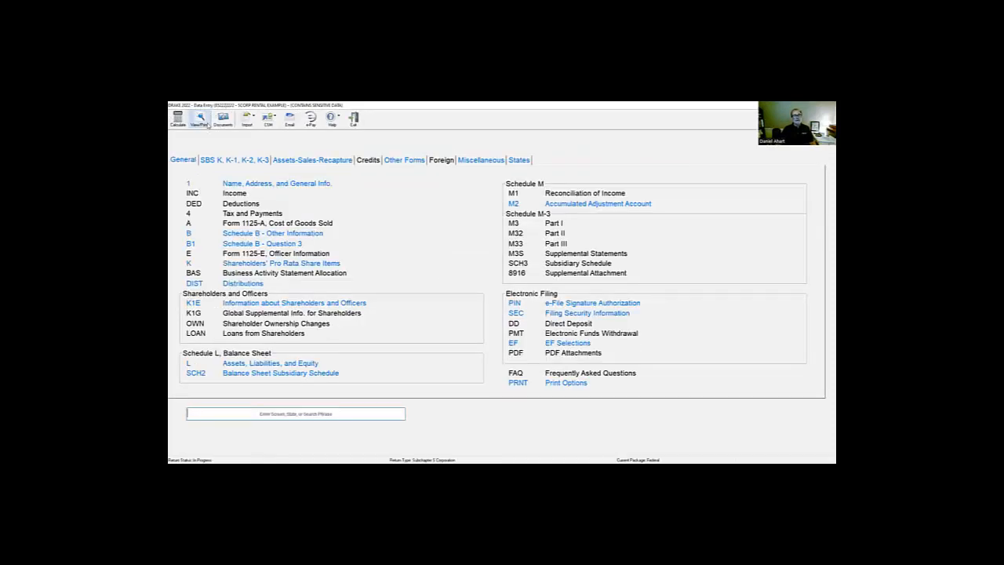
Generate the return, read its federal electronic filing messages on the EFIN, firm address and preparer information, and return to data entry
{"action": "left_click", "coordinate": [202, 120]}
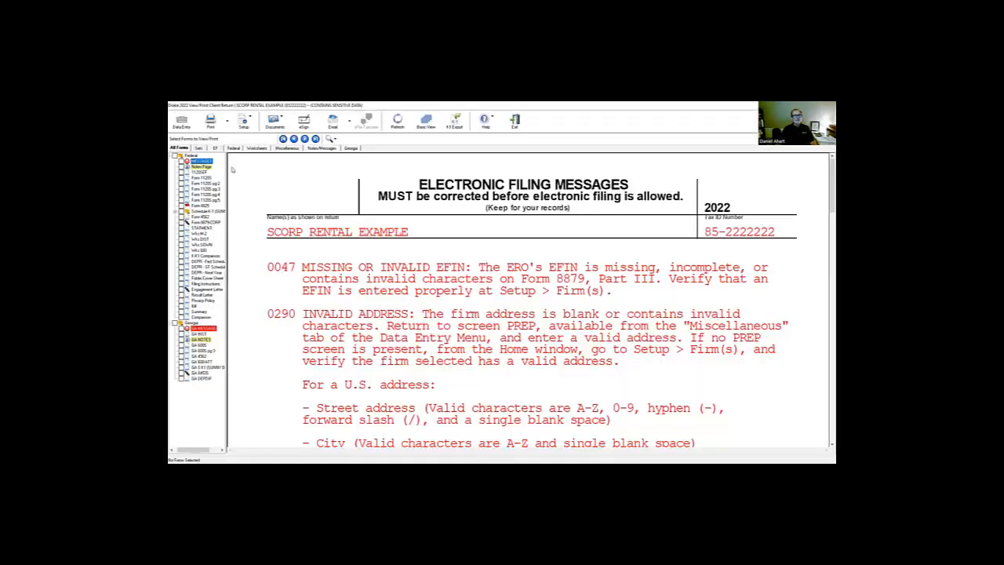
{"action": "scroll", "coordinate": [487, 312], "scroll_direction": "down", "scroll_amount": 3}
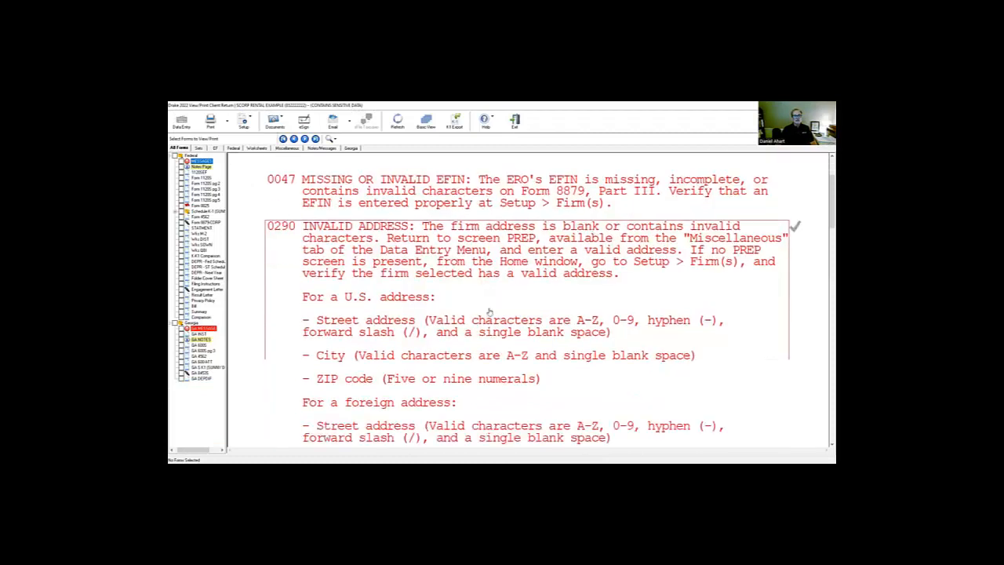
{"action": "scroll", "coordinate": [487, 313], "scroll_direction": "down", "scroll_amount": 3}
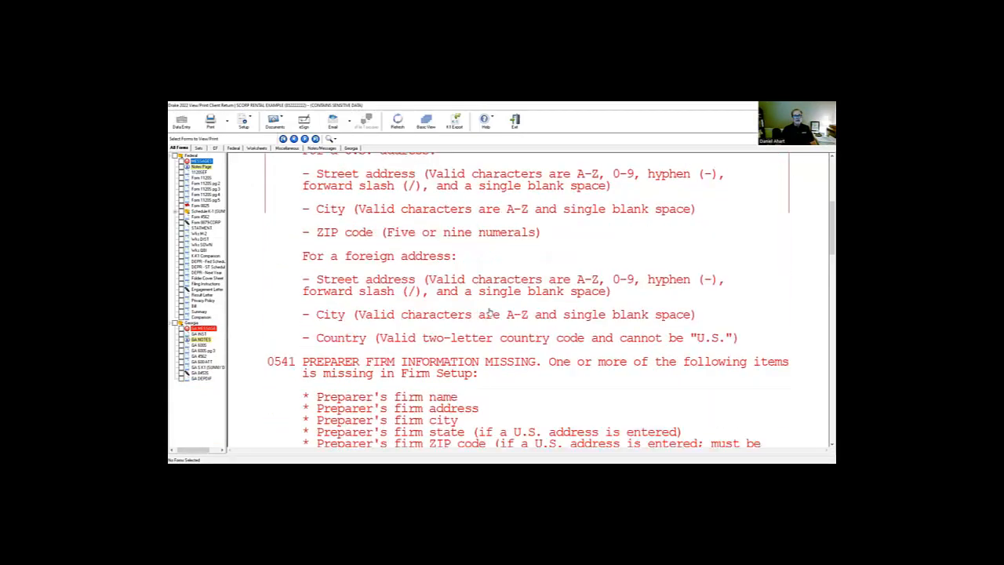
{"action": "scroll", "coordinate": [488, 312], "scroll_direction": "down", "scroll_amount": 1}
{"action": "scroll", "coordinate": [488, 313], "scroll_direction": "down", "scroll_amount": 1}
{"action": "scroll", "coordinate": [488, 312], "scroll_direction": "down", "scroll_amount": 2}
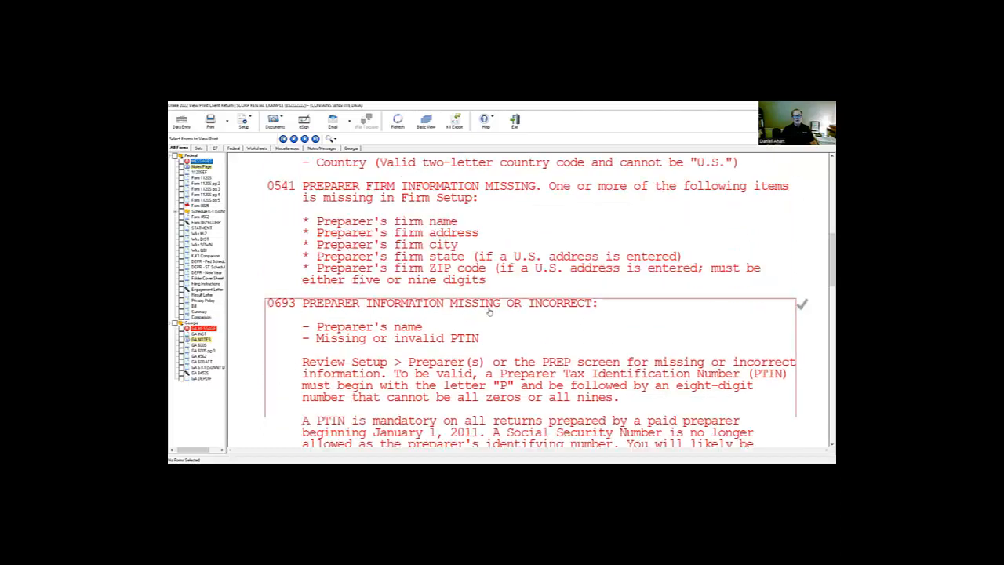
{"action": "scroll", "coordinate": [488, 312], "scroll_direction": "down", "scroll_amount": 3}
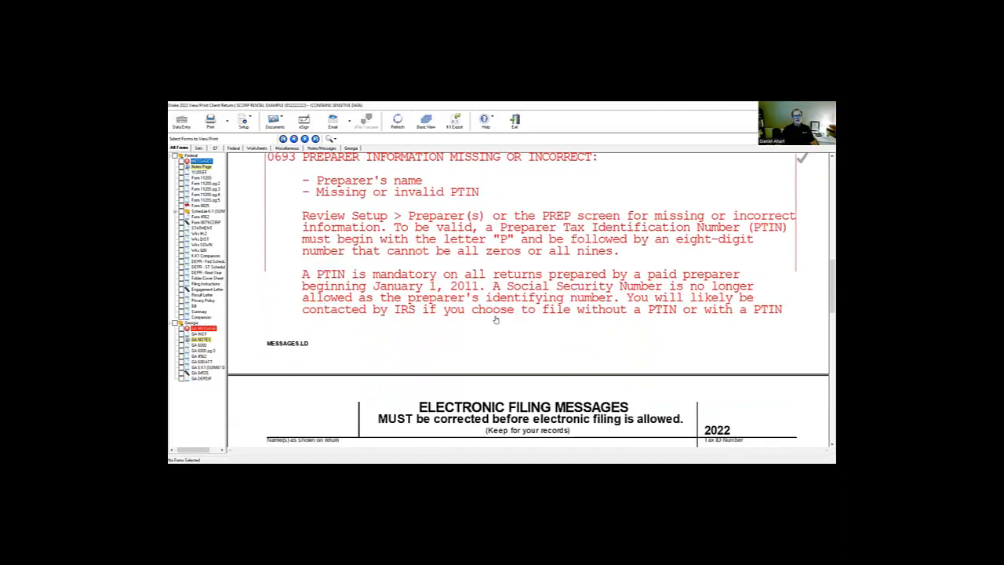
{"action": "scroll", "coordinate": [499, 328], "scroll_direction": "up", "scroll_amount": 7}
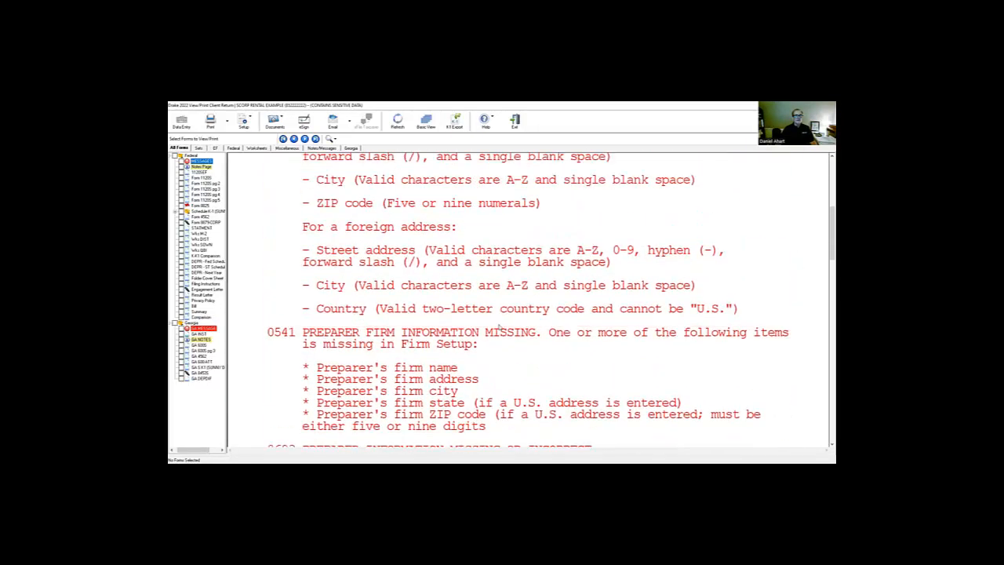
{"action": "scroll", "coordinate": [499, 328], "scroll_direction": "up", "scroll_amount": 3}
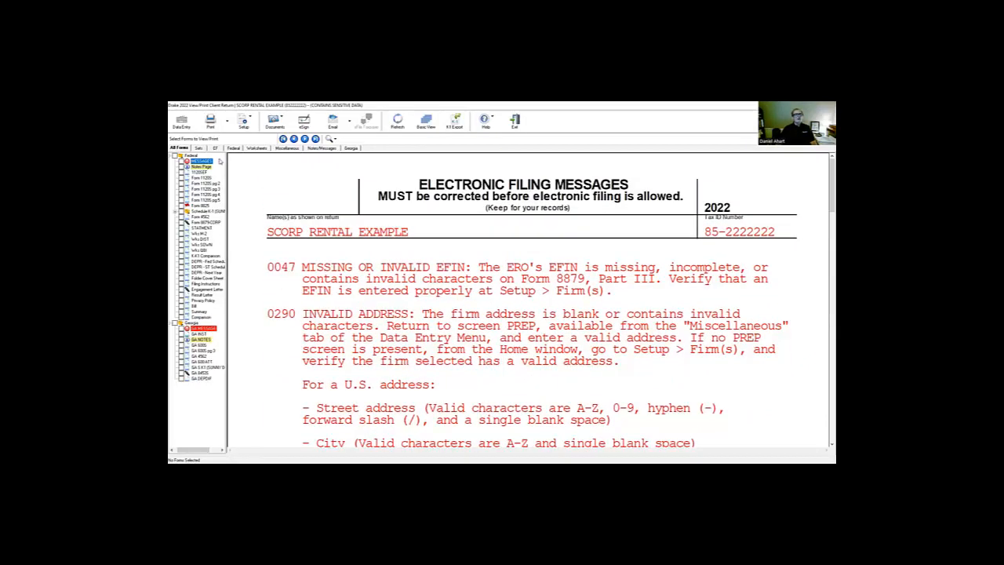
{"action": "left_click", "coordinate": [182, 123]}
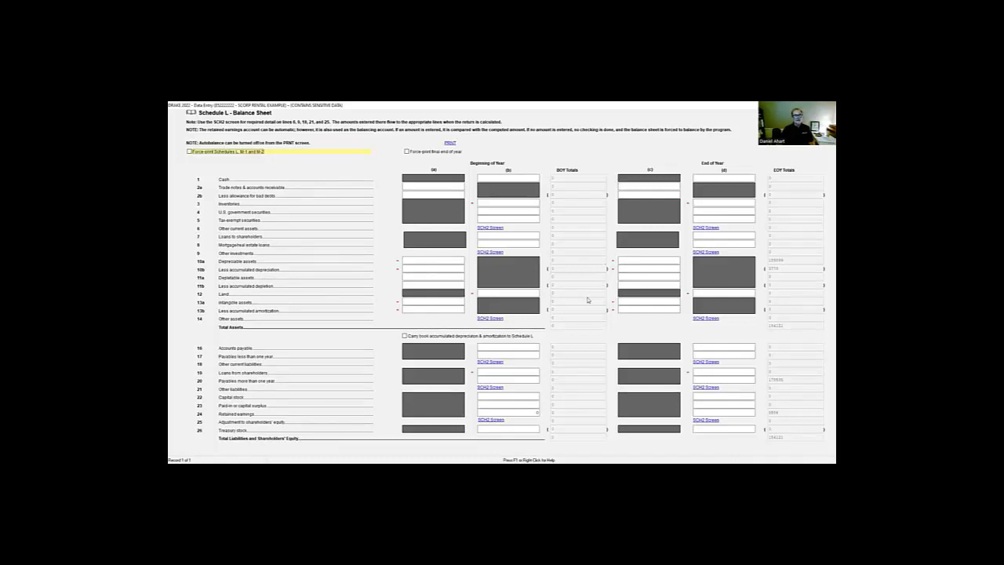
Leave the Schedule L balance sheet, review the Schedule B other information answers, and return to the data entry menu
{"action": "key", "text": "Escape"}
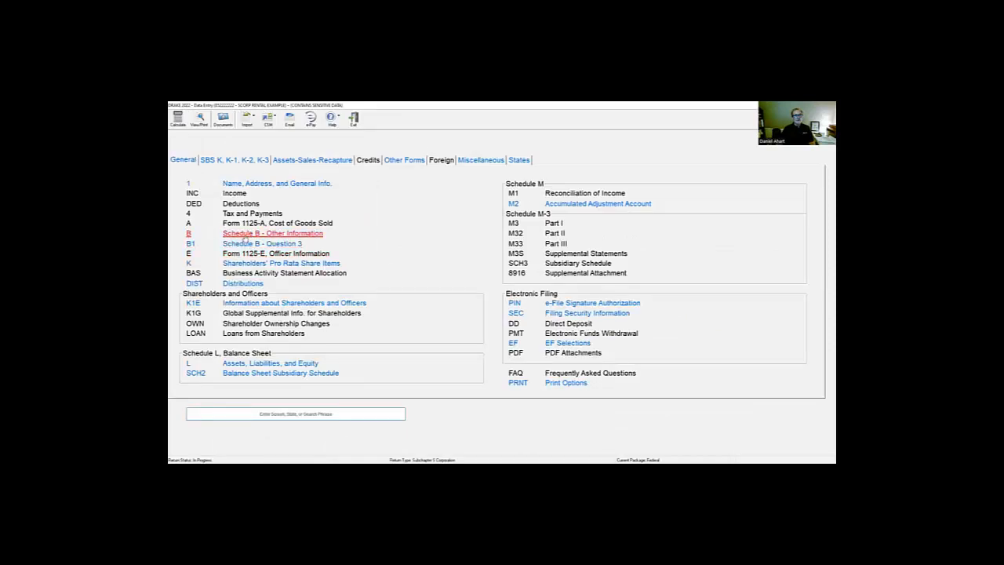
{"action": "left_click", "coordinate": [246, 233]}
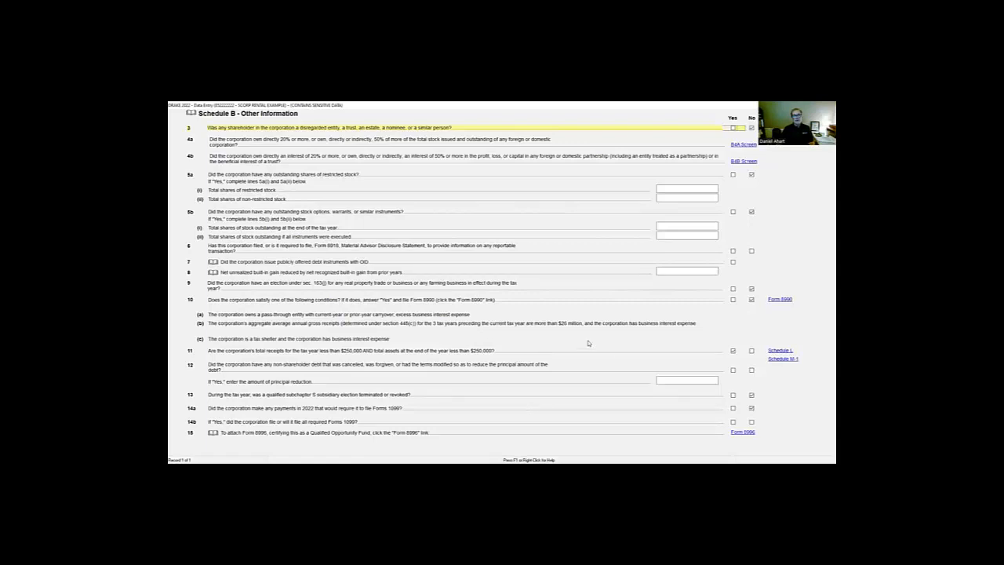
{"action": "key", "text": "Escape"}
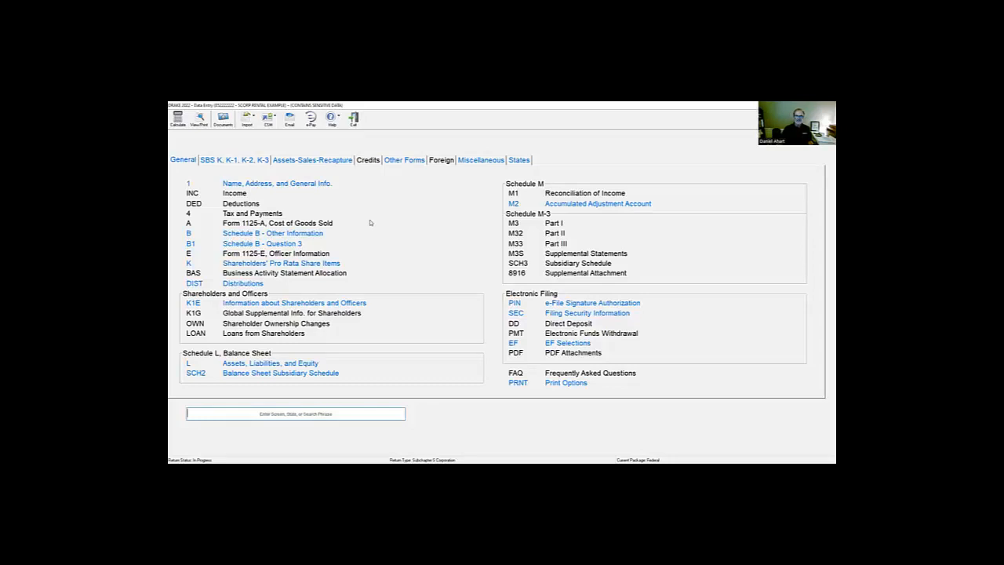
Open the cabin's Form 4562 depreciation detail and set its date sold to 12-31-2022
{"action": "left_click", "coordinate": [292, 161]}
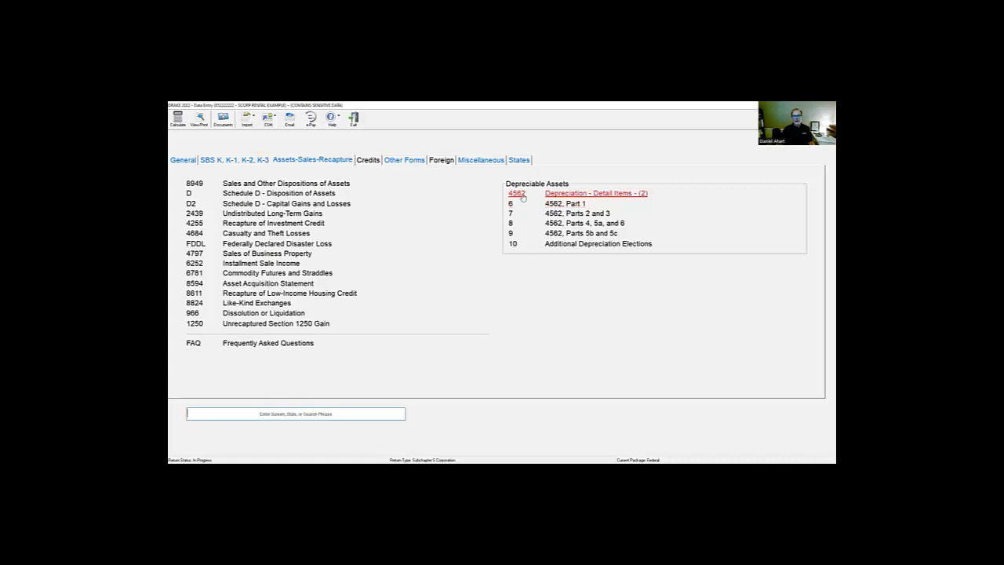
{"action": "left_click", "coordinate": [578, 196]}
{"action": "left_click", "coordinate": [243, 125]}
{"action": "key", "text": "F3"}
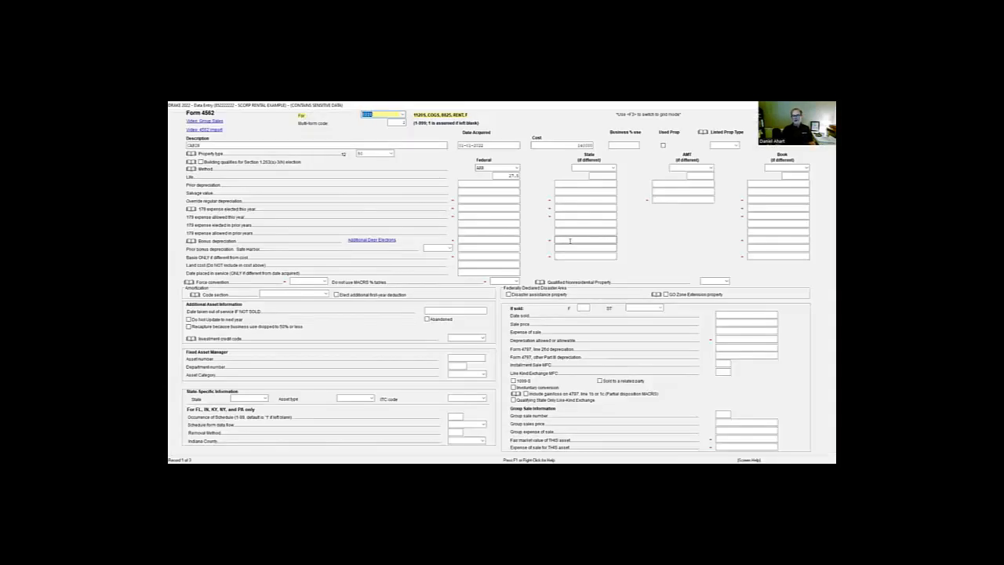
{"action": "left_click", "coordinate": [741, 316]}
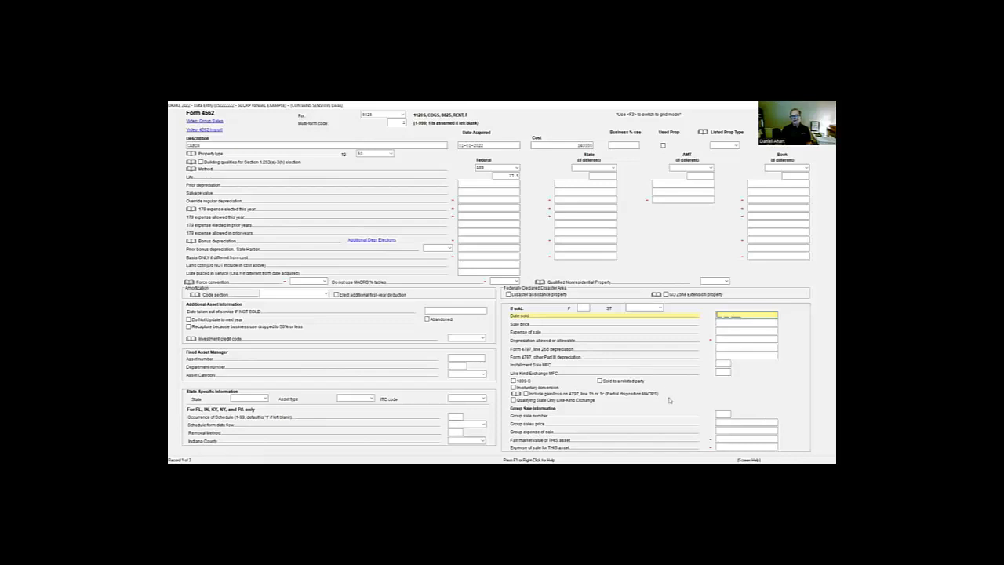
{"action": "left_click", "coordinate": [722, 414]}
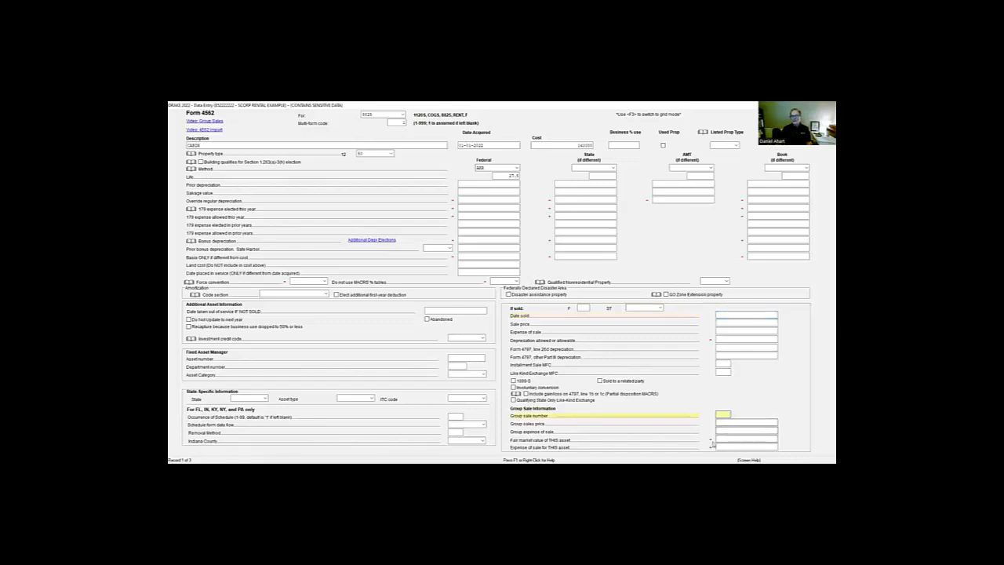
{"action": "left_click", "coordinate": [741, 315]}
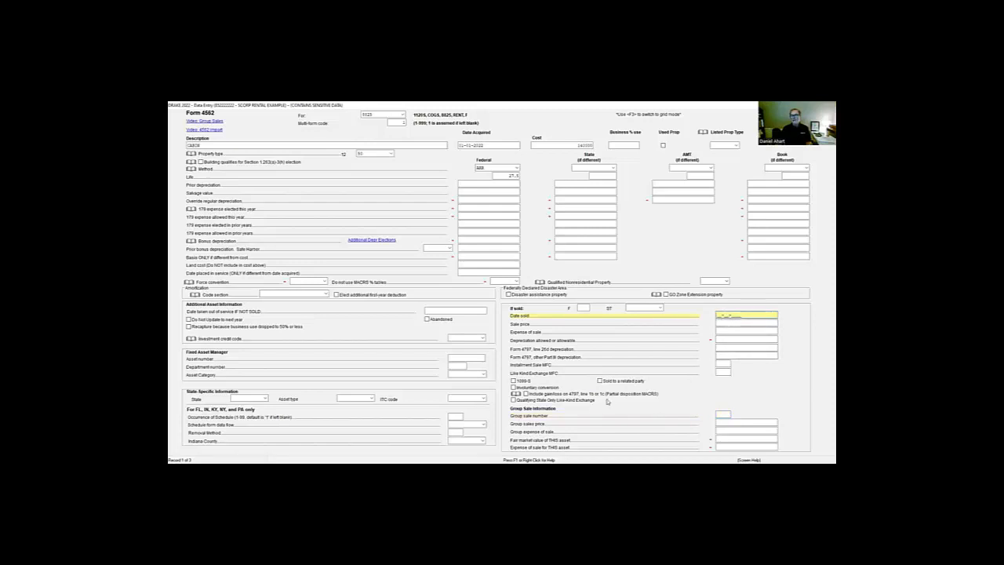
{"action": "type", "text": "12-31-2022"}
{"action": "key", "text": "Tab"}
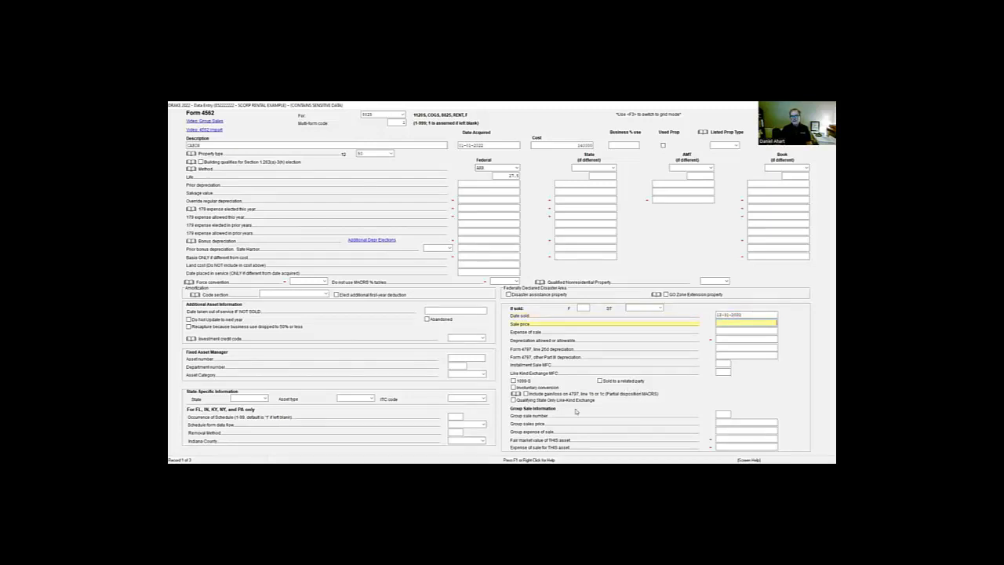
Assign the cabin to group sale number 1 with a group sales price of 225000 and a group expense of sale of 30000
{"action": "left_click", "coordinate": [718, 416]}
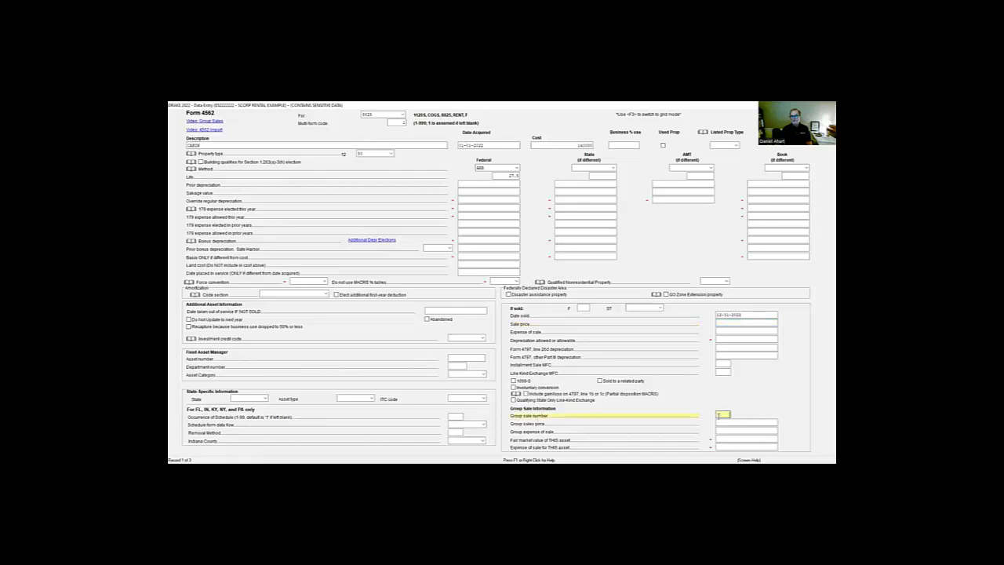
{"action": "key", "text": "Tab"}
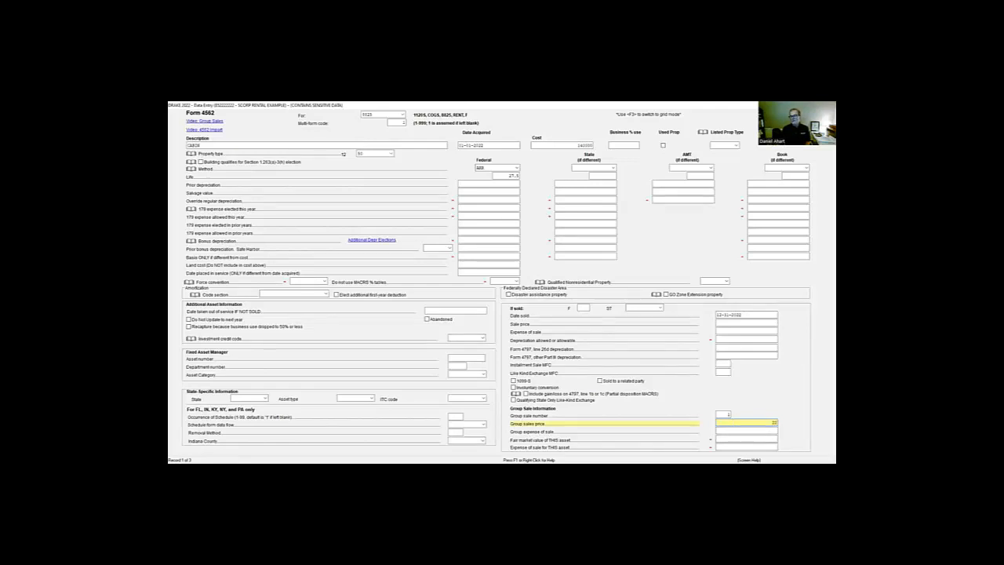
{"action": "type", "text": "000"}
{"action": "key", "text": "Tab"}
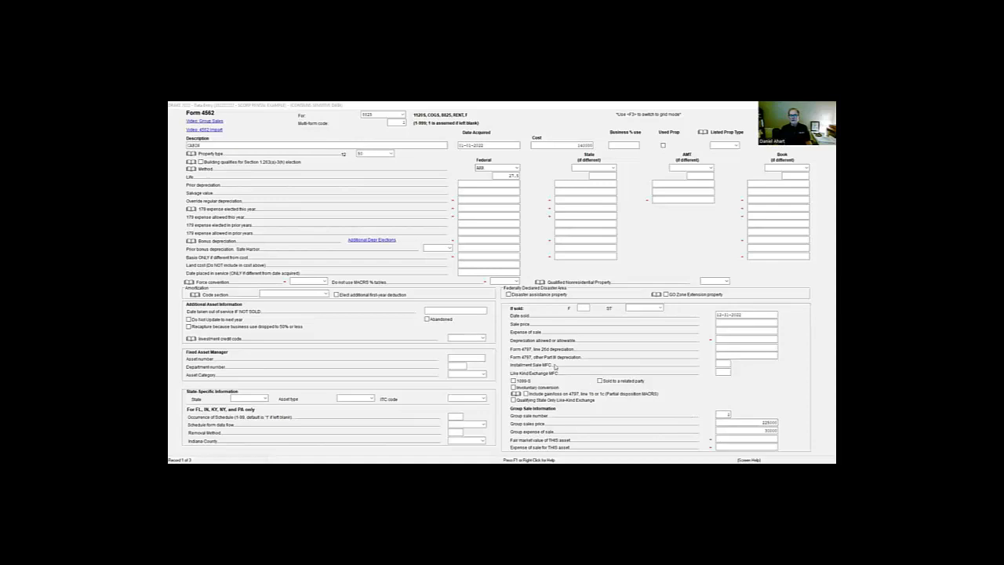
Check the cabin's Installment Sale and Like-Kind Exchange MFC fields and its group sales price and expense entries
{"action": "left_click", "coordinate": [726, 363]}
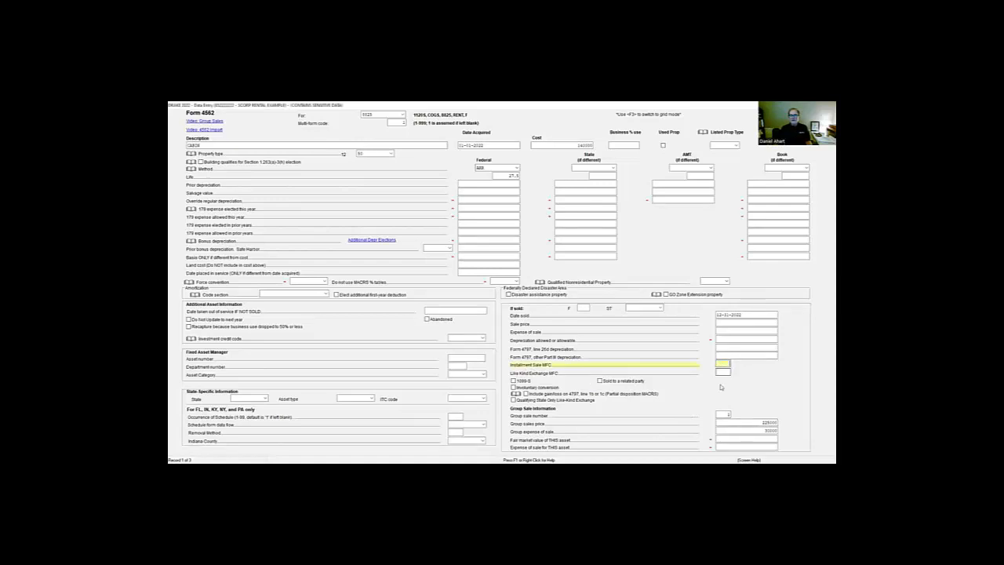
{"action": "left_click", "coordinate": [718, 374]}
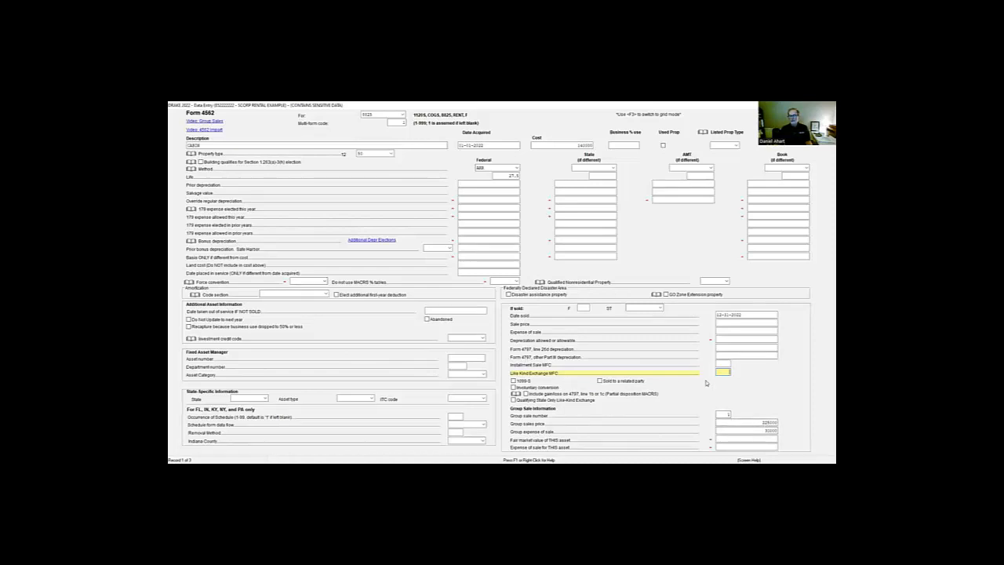
{"action": "left_click", "coordinate": [745, 423]}
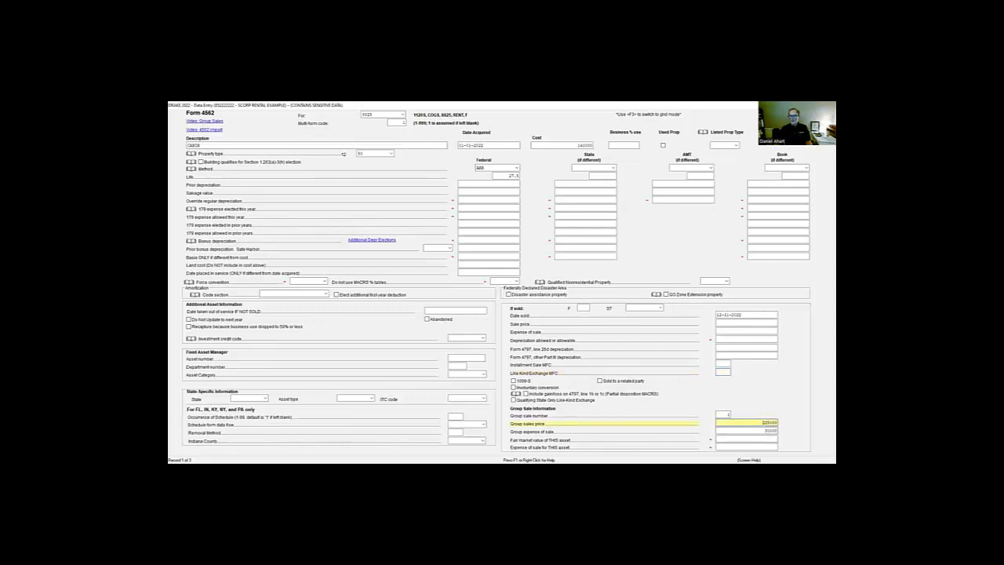
{"action": "key", "text": "Tab"}
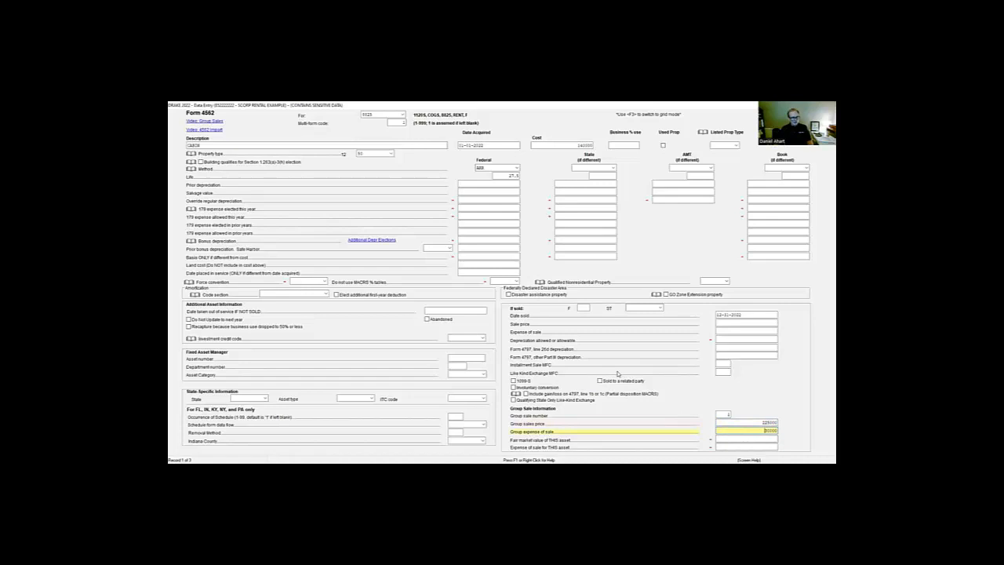
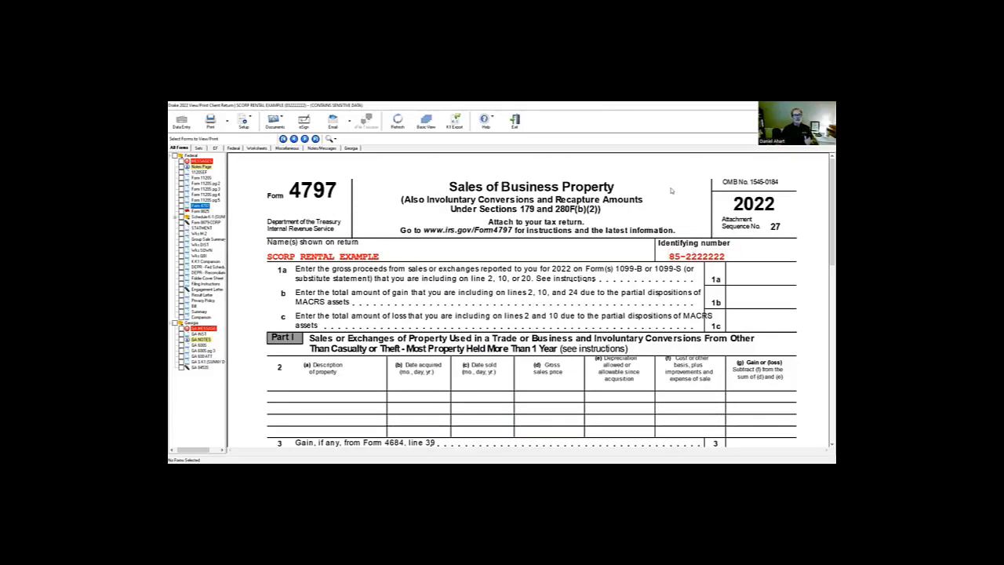
Examine Form 4797 in the generated return, comparing Part I with the Part II ordinary gains listed for the sold assets
{"action": "mouse_move", "coordinate": [827, 236]}
{"action": "left_mouse_down"}
{"action": "mouse_move", "coordinate": [826, 268]}
{"action": "mouse_move", "coordinate": [826, 227]}
{"action": "left_mouse_up"}
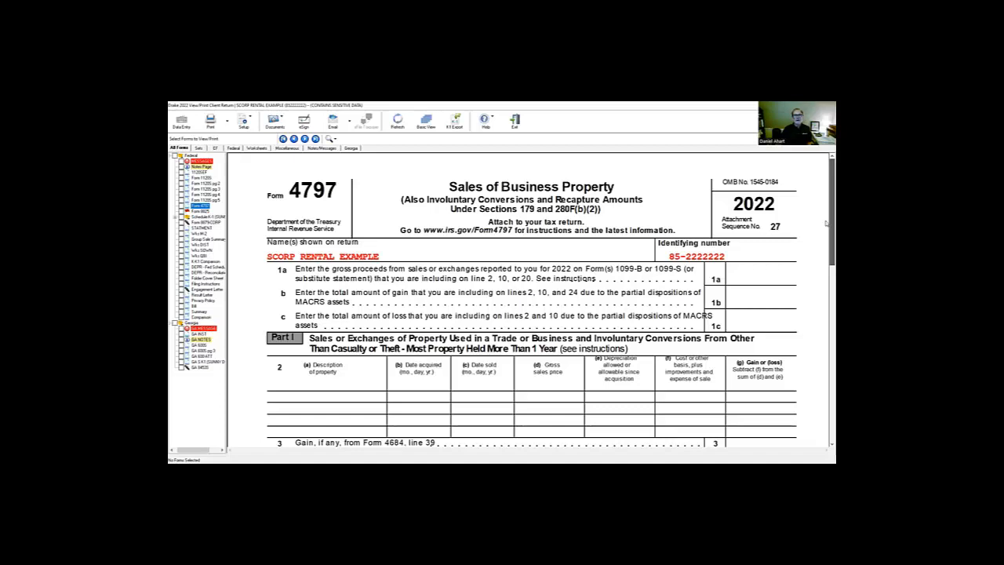
{"action": "left_click_drag", "start_coordinate": [825, 225], "coordinate": [826, 400]}
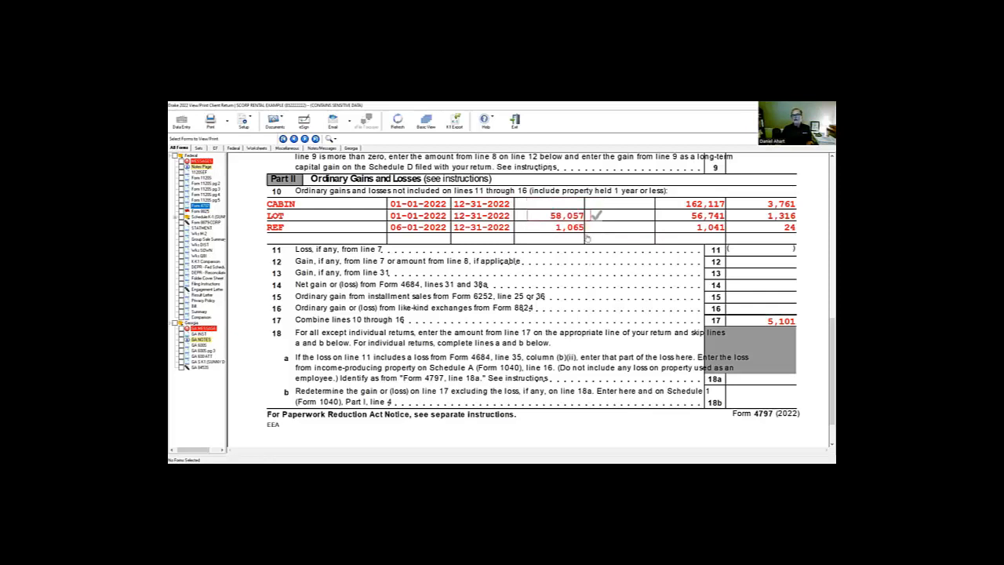
{"action": "scroll", "coordinate": [745, 228], "scroll_direction": "up", "scroll_amount": 3}
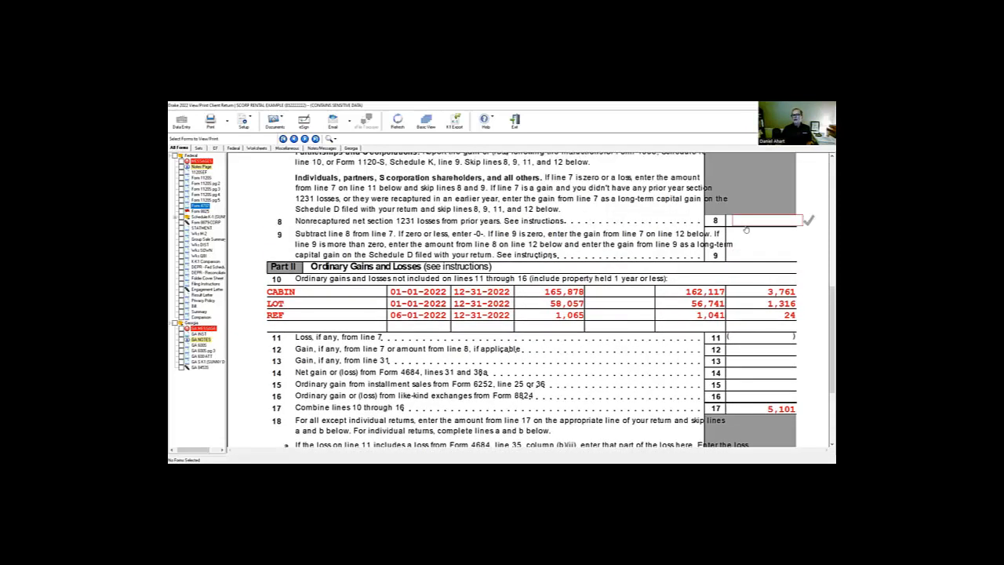
{"action": "scroll", "coordinate": [746, 229], "scroll_direction": "up", "scroll_amount": 10}
{"action": "scroll", "coordinate": [747, 229], "scroll_direction": "down", "scroll_amount": 8}
{"action": "scroll", "coordinate": [747, 229], "scroll_direction": "down", "scroll_amount": 2}
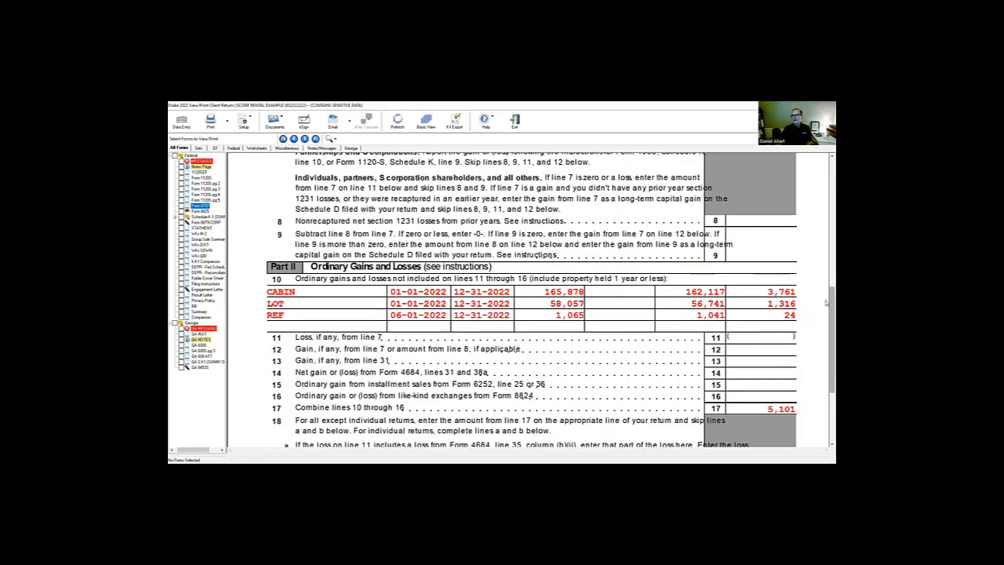
{"action": "scroll", "coordinate": [825, 376], "scroll_direction": "down", "scroll_amount": 5}
{"action": "scroll", "coordinate": [825, 376], "scroll_direction": "up", "scroll_amount": 13}
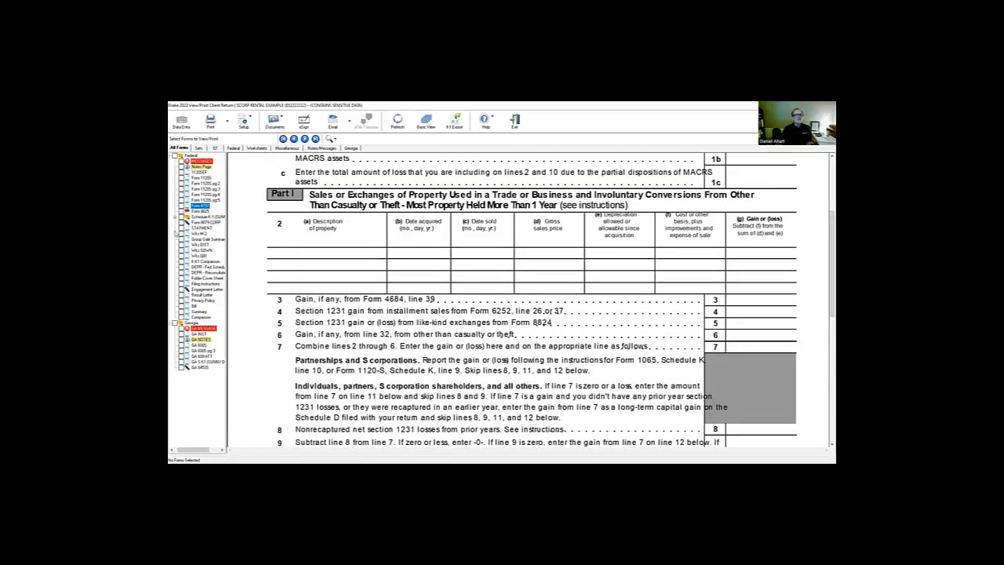
Expand the shareholder's Schedule K-1 forms and review the Schedule K-1 income and basis items
{"action": "left_click", "coordinate": [177, 217]}
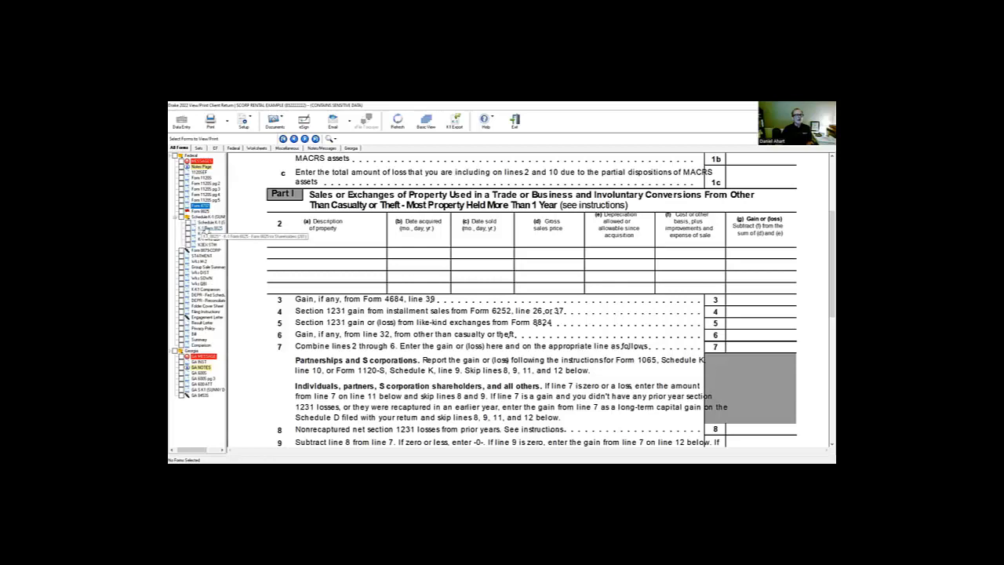
{"action": "left_click", "coordinate": [206, 222]}
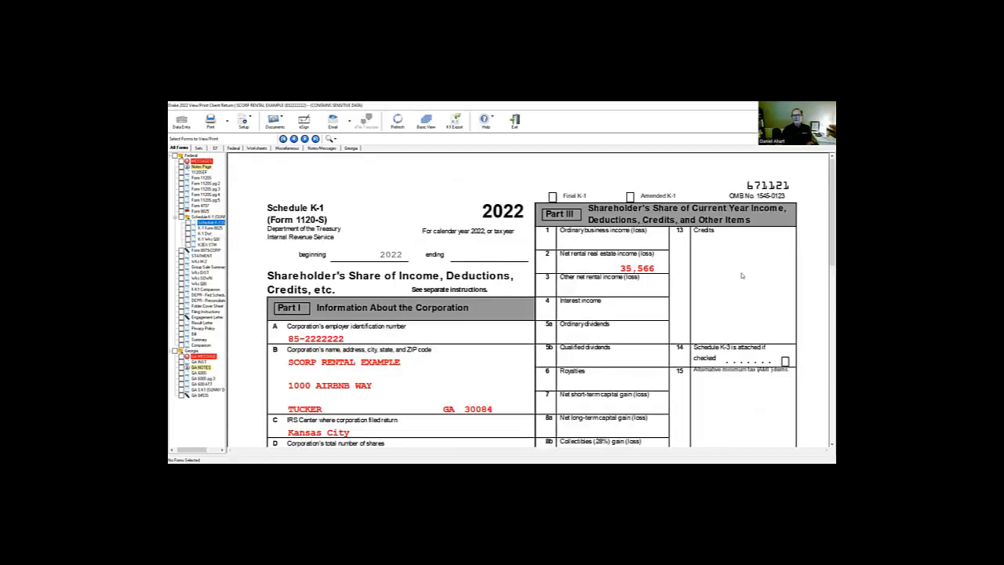
{"action": "scroll", "coordinate": [741, 275], "scroll_direction": "down", "scroll_amount": 1}
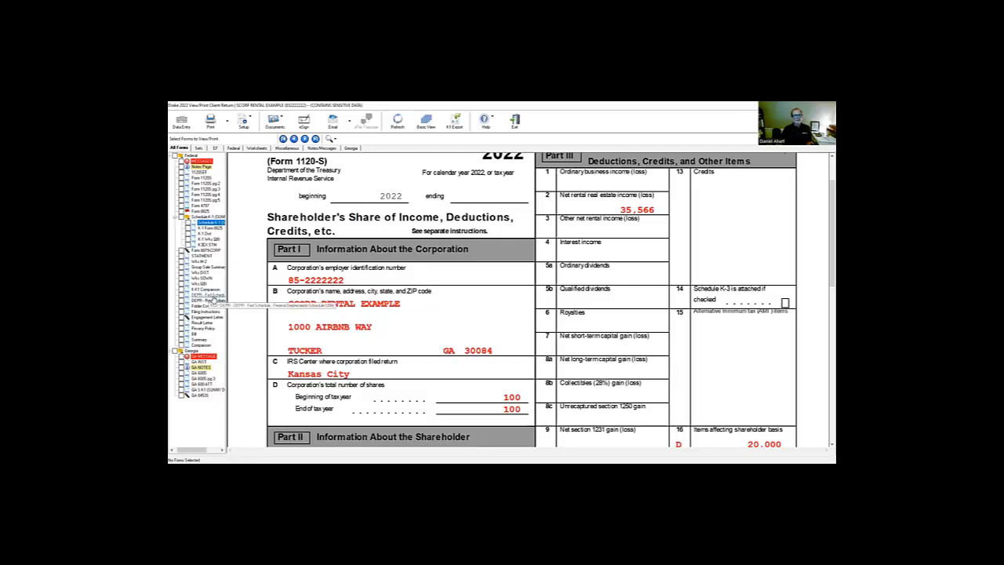
Review the federal depreciation schedule for the Form 8825 property, from the sold assets down to the totals
{"action": "left_click", "coordinate": [209, 295]}
{"action": "scroll", "coordinate": [578, 309], "scroll_direction": "down", "scroll_amount": 1}
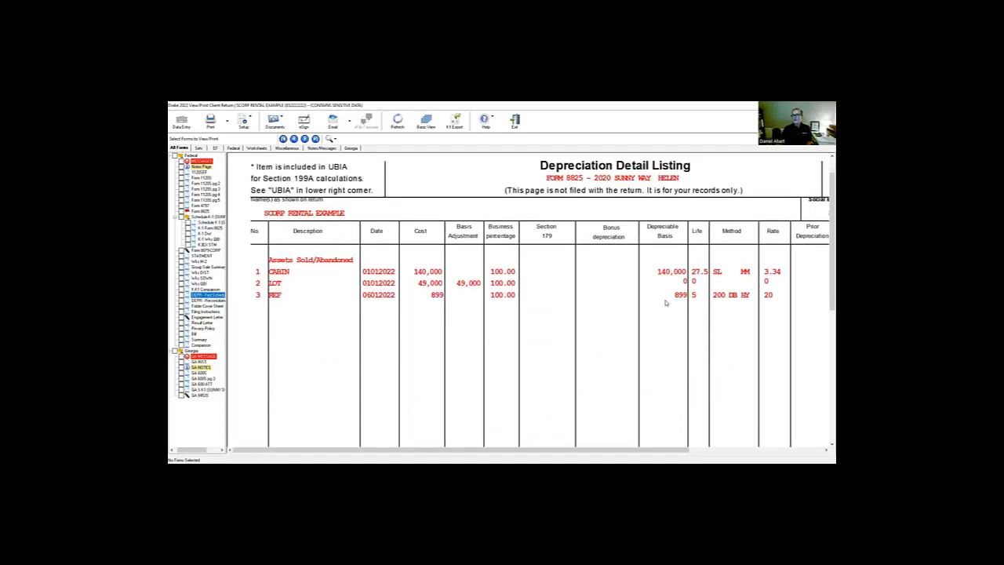
{"action": "scroll", "coordinate": [667, 302], "scroll_direction": "down", "scroll_amount": 5}
{"action": "scroll", "coordinate": [664, 297], "scroll_direction": "down", "scroll_amount": 3}
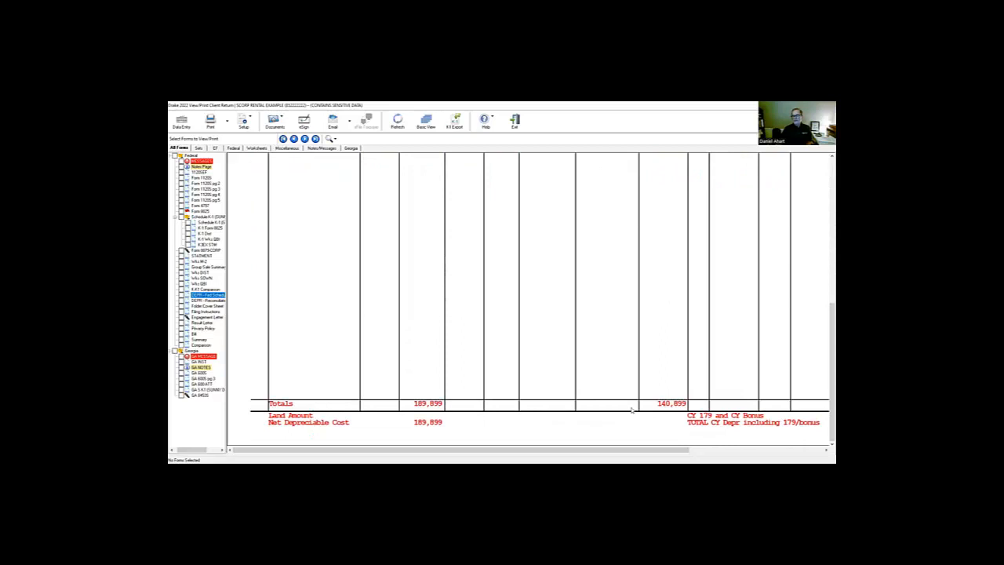
Check the totals row of the federal depreciation schedule across its cost, depreciation and Section 179/bonus columns
{"action": "scroll", "coordinate": [549, 449], "scroll_direction": "right", "scroll_amount": 5}
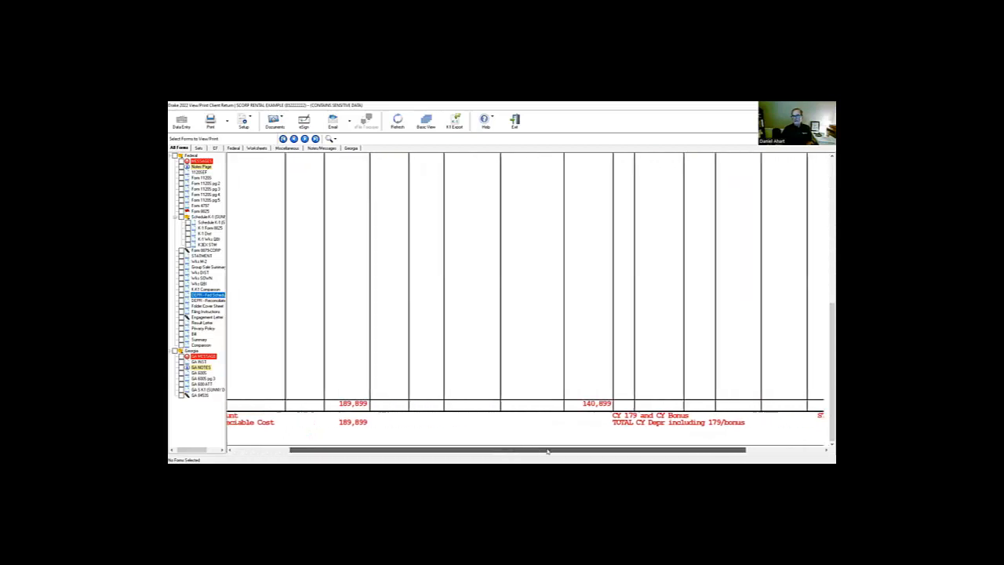
{"action": "scroll", "coordinate": [547, 451], "scroll_direction": "left", "scroll_amount": 5}
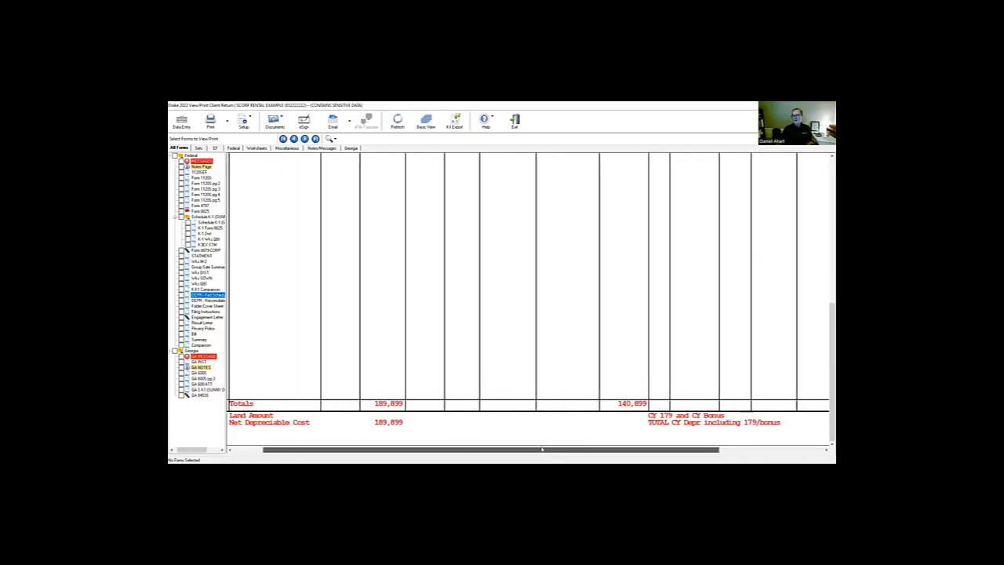
{"action": "scroll", "coordinate": [509, 438], "scroll_direction": "right", "scroll_amount": 3}
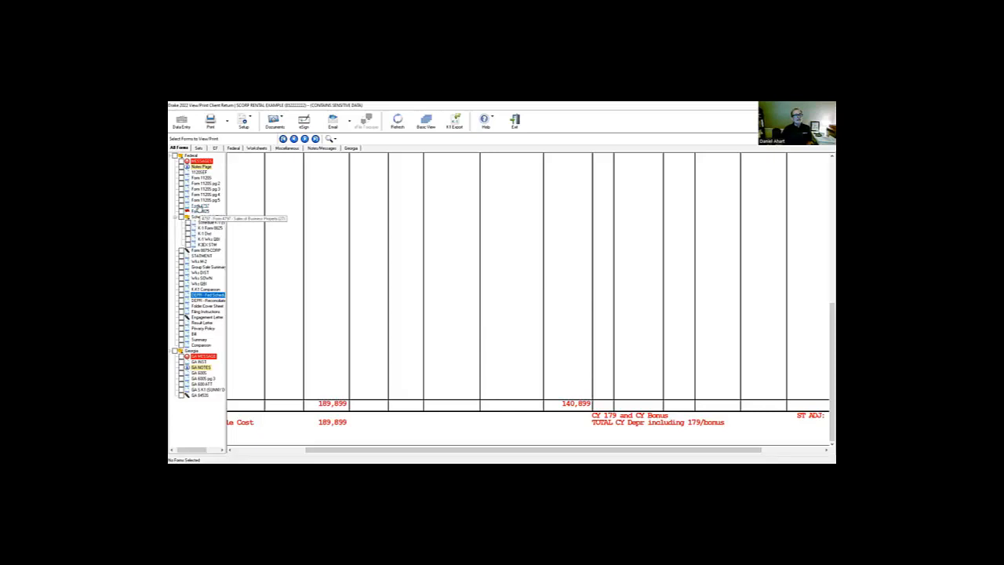
Review the shareholder's Schedule K-1 from net rental real estate income through the shareholder basis items and other information
{"action": "left_click", "coordinate": [210, 223]}
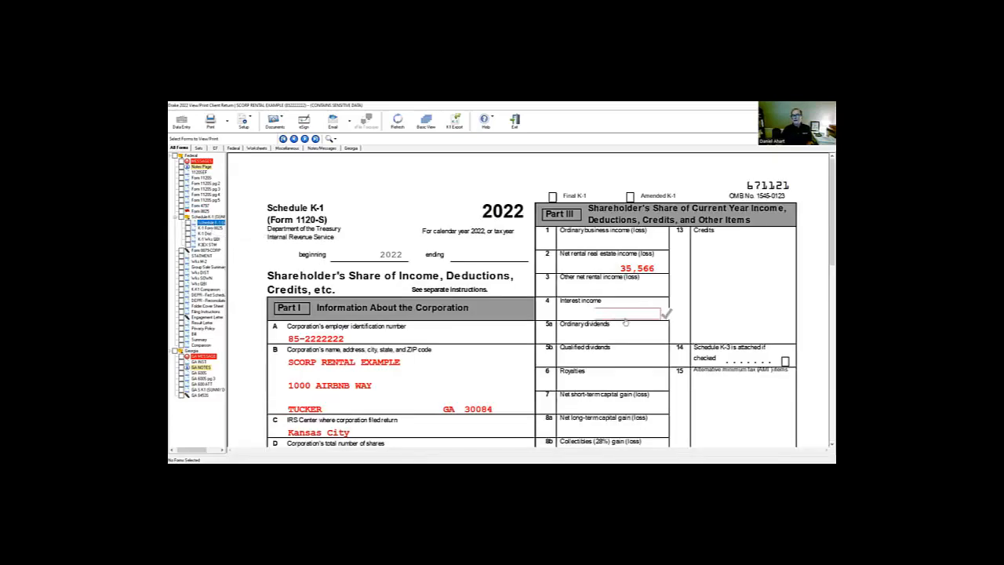
{"action": "scroll", "coordinate": [764, 274], "scroll_direction": "down", "scroll_amount": 1}
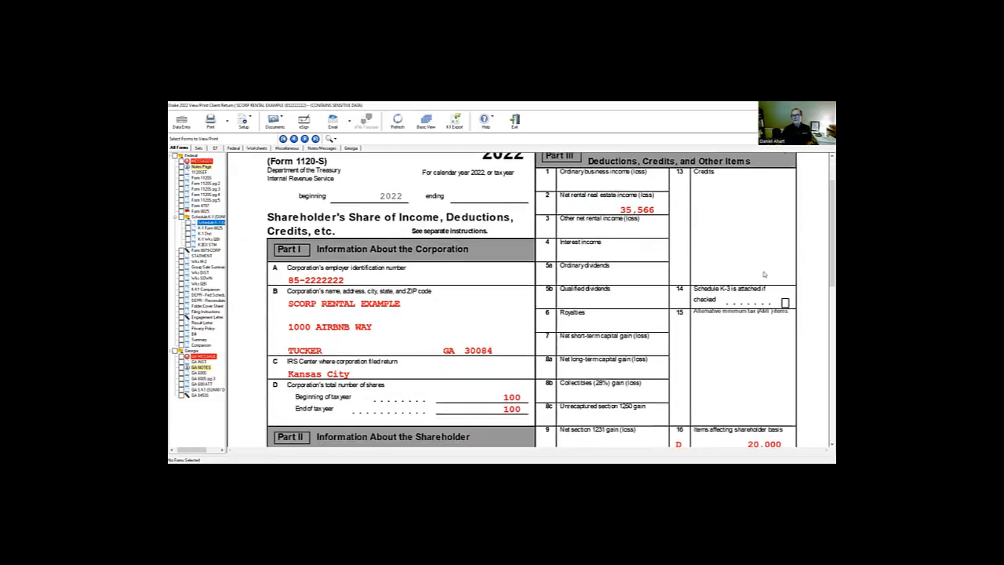
{"action": "scroll", "coordinate": [764, 274], "scroll_direction": "down", "scroll_amount": 1}
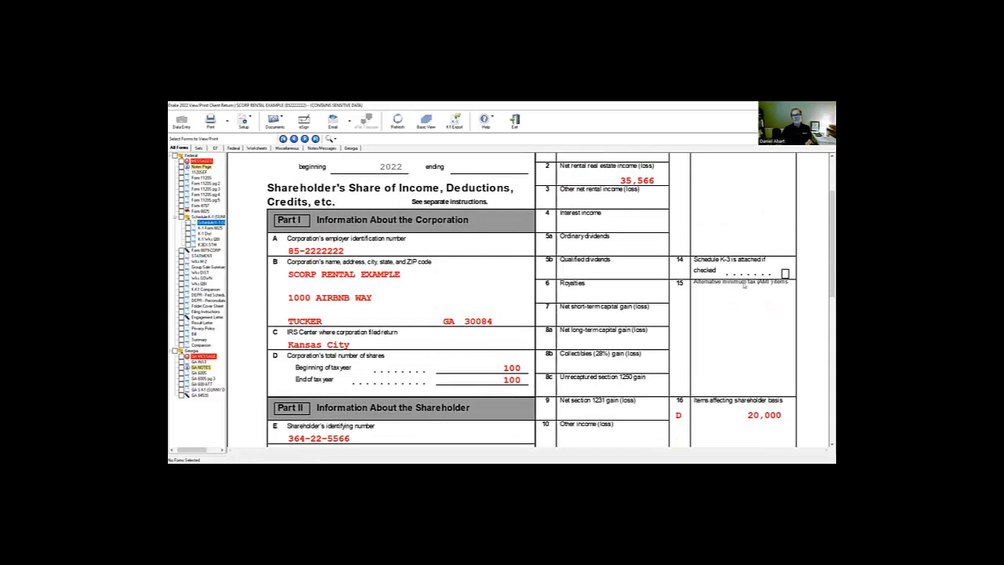
{"action": "scroll", "coordinate": [740, 287], "scroll_direction": "down", "scroll_amount": 5}
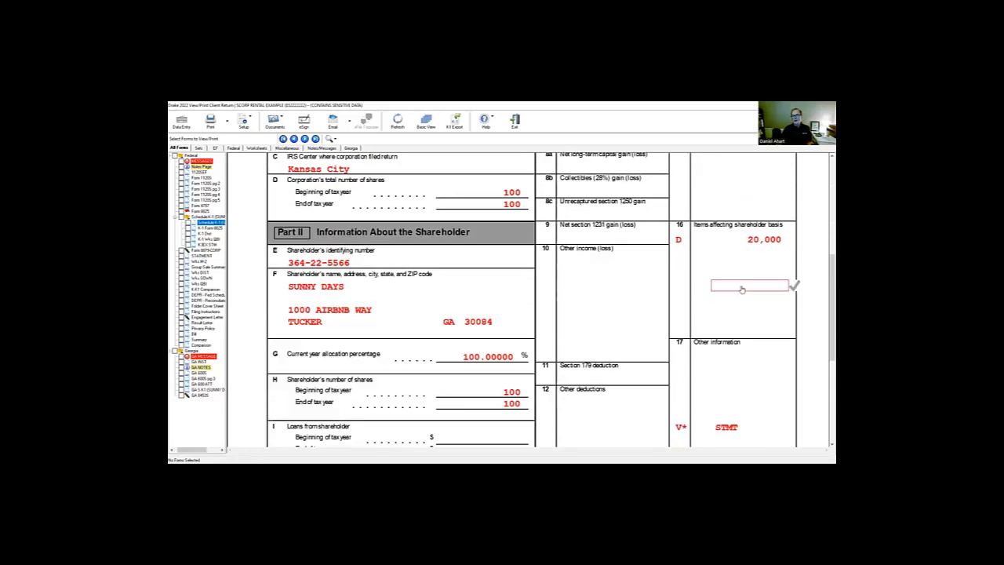
{"action": "scroll", "coordinate": [741, 291], "scroll_direction": "down", "scroll_amount": 3}
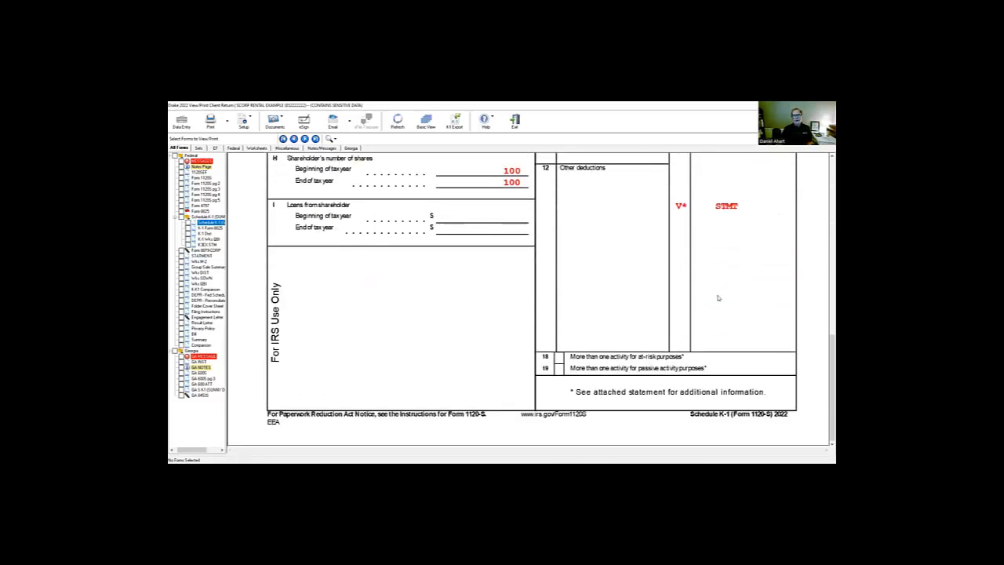
Examine the shareholder's K-1 Form 8825, comparing the Line 17 income and Line 19 Form 4797 amounts per property with the Line 21 net total
{"action": "left_click", "coordinate": [209, 228]}
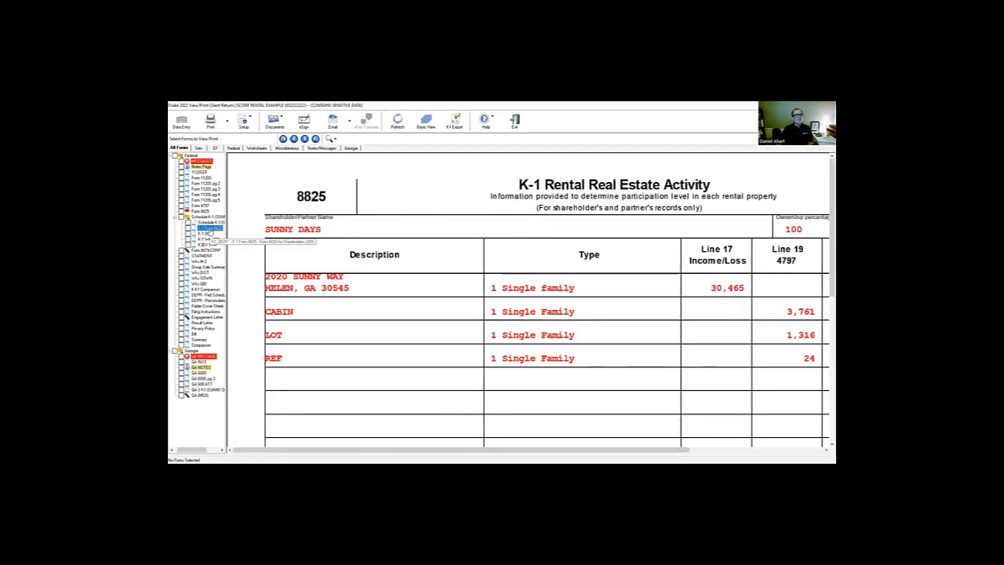
{"action": "scroll", "coordinate": [704, 298], "scroll_direction": "down", "scroll_amount": 3}
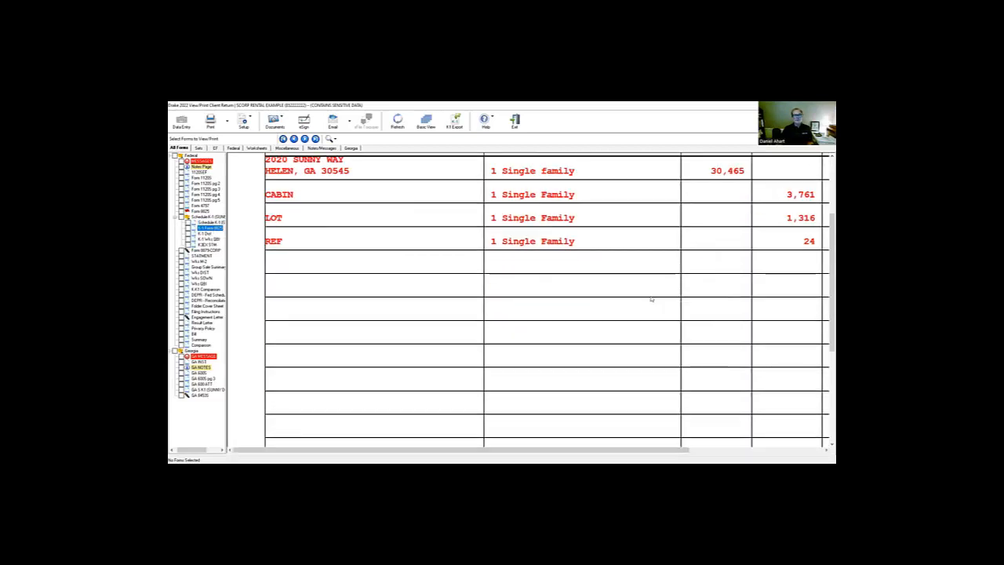
{"action": "scroll", "coordinate": [651, 299], "scroll_direction": "up", "scroll_amount": 2}
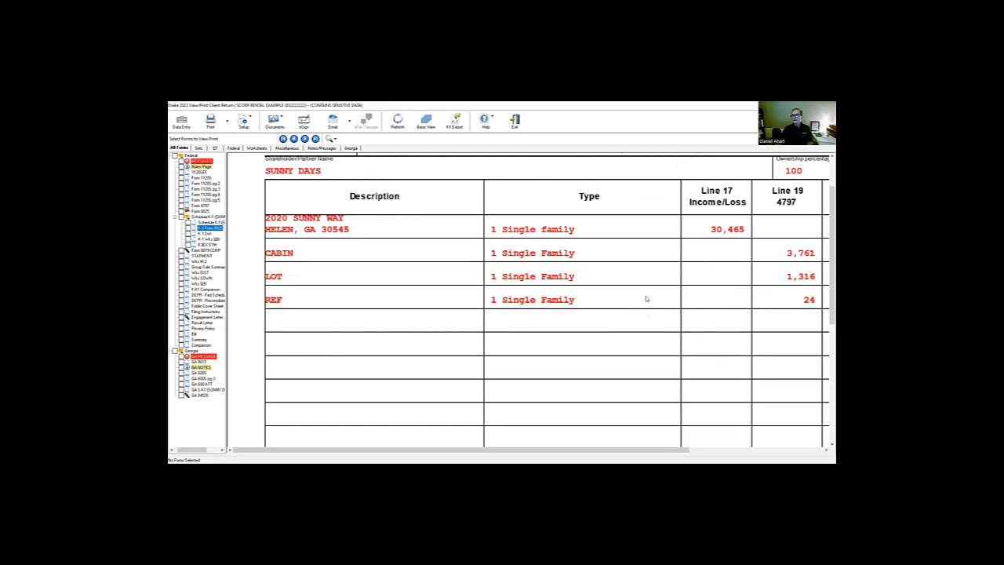
{"action": "scroll", "coordinate": [646, 299], "scroll_direction": "up", "scroll_amount": 2}
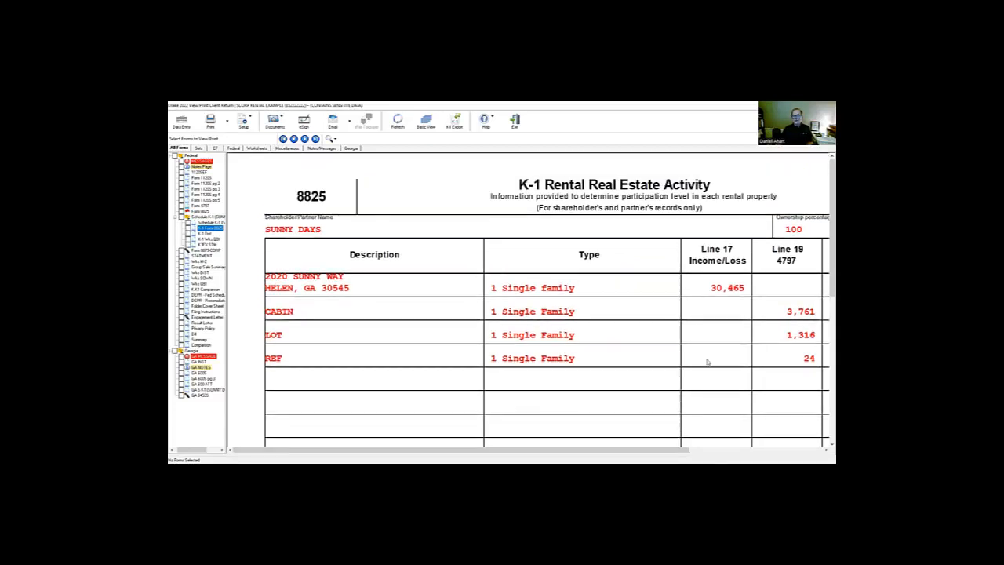
{"action": "scroll", "coordinate": [707, 362], "scroll_direction": "down", "scroll_amount": 10}
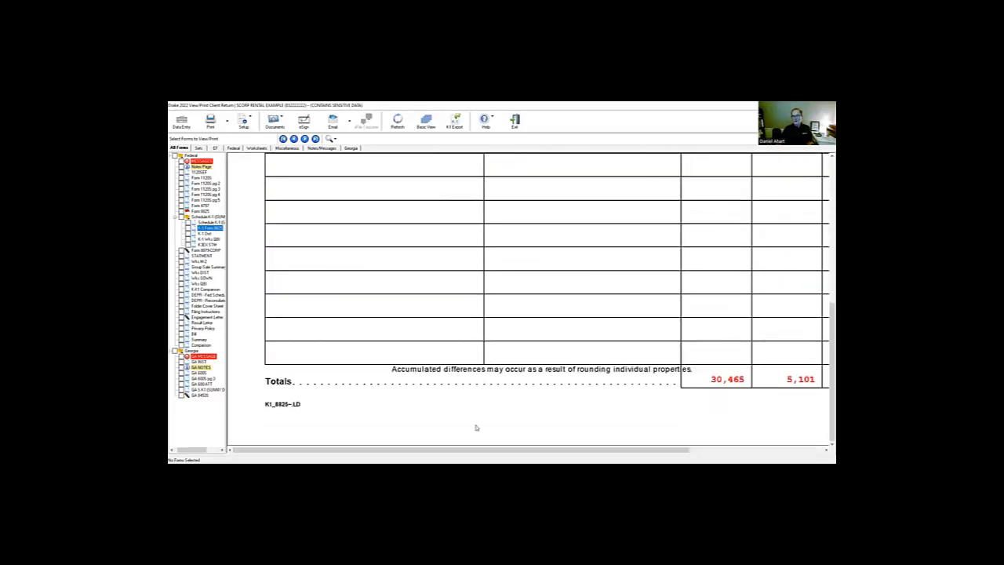
{"action": "left_click_drag", "start_coordinate": [463, 450], "coordinate": [559, 450]}
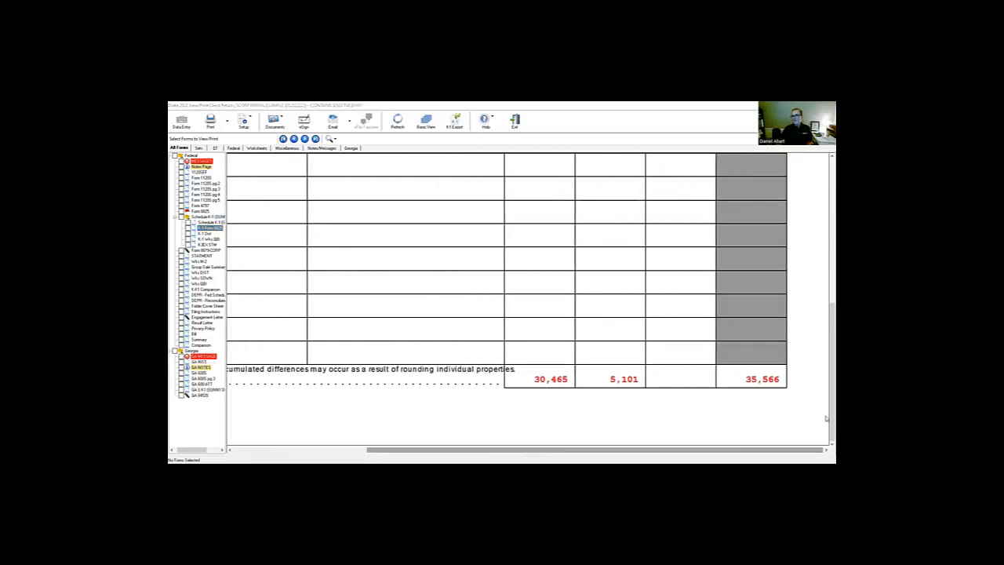
{"action": "scroll", "coordinate": [796, 253], "scroll_direction": "up", "scroll_amount": 10}
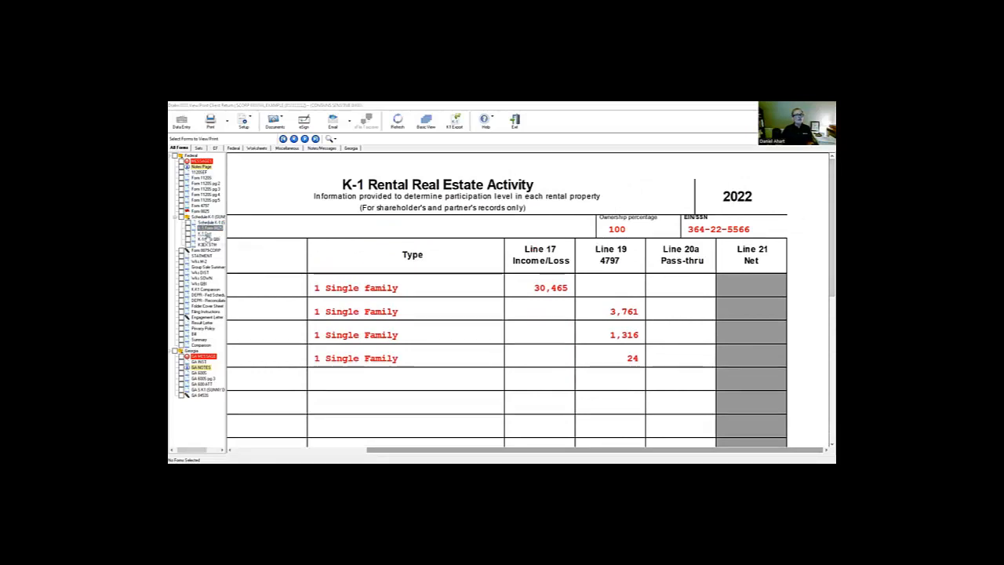
Review the Schedule K-1 distribution information and the rental and Form 4797 amounts on the QBI Statement A
{"action": "left_click", "coordinate": [203, 234]}
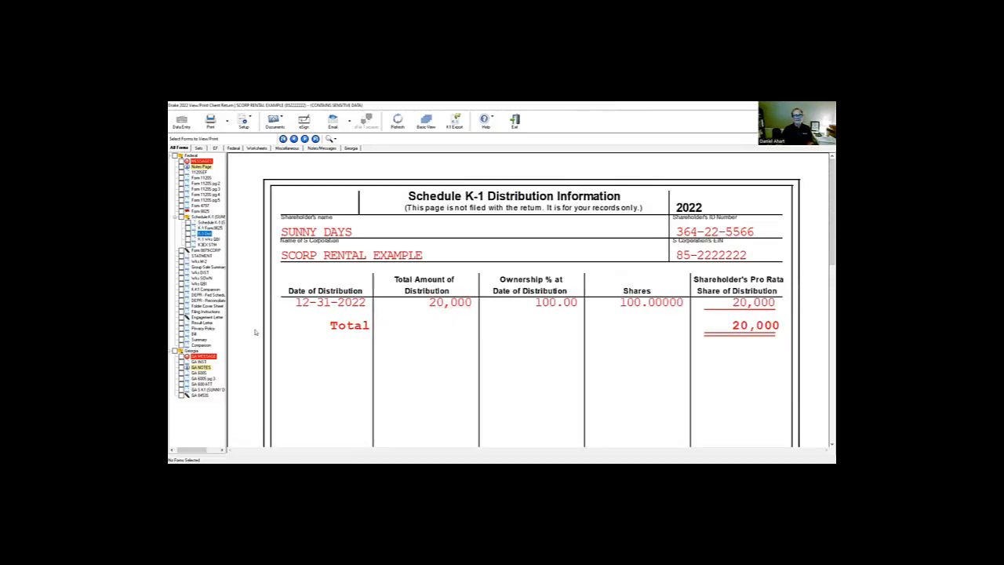
{"action": "left_click", "coordinate": [206, 240]}
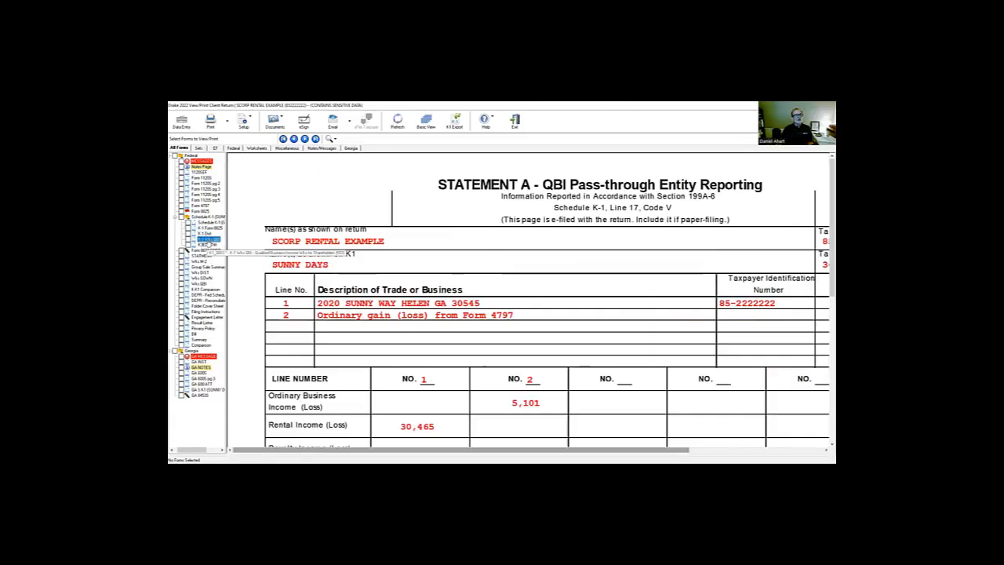
{"action": "scroll", "coordinate": [561, 276], "scroll_direction": "down", "scroll_amount": 3}
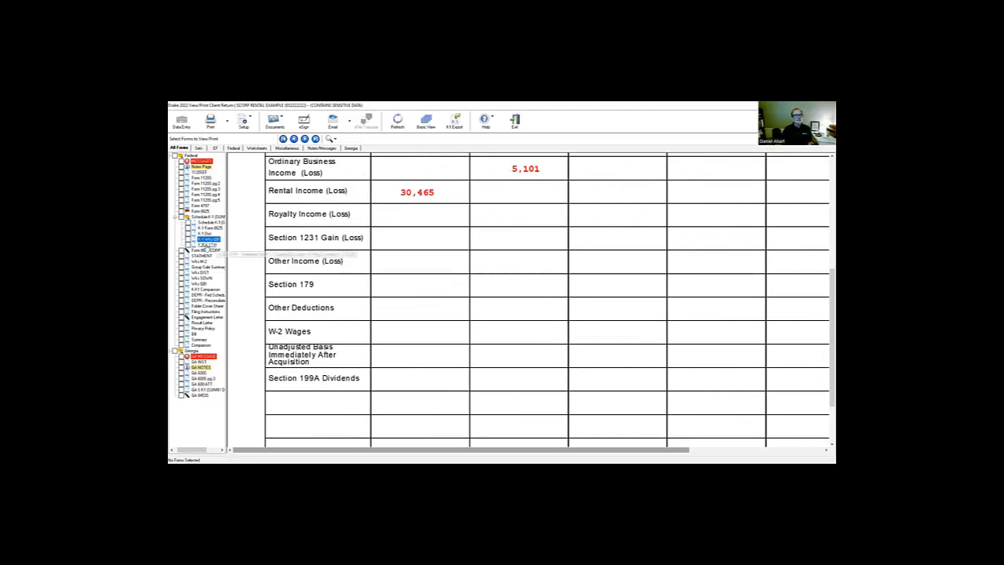
Read the Schedule K-3 notification in the shareholder's Schedule K-1 supplemental information
{"action": "left_click", "coordinate": [207, 244]}
{"action": "scroll", "coordinate": [581, 283], "scroll_direction": "down", "scroll_amount": 10}
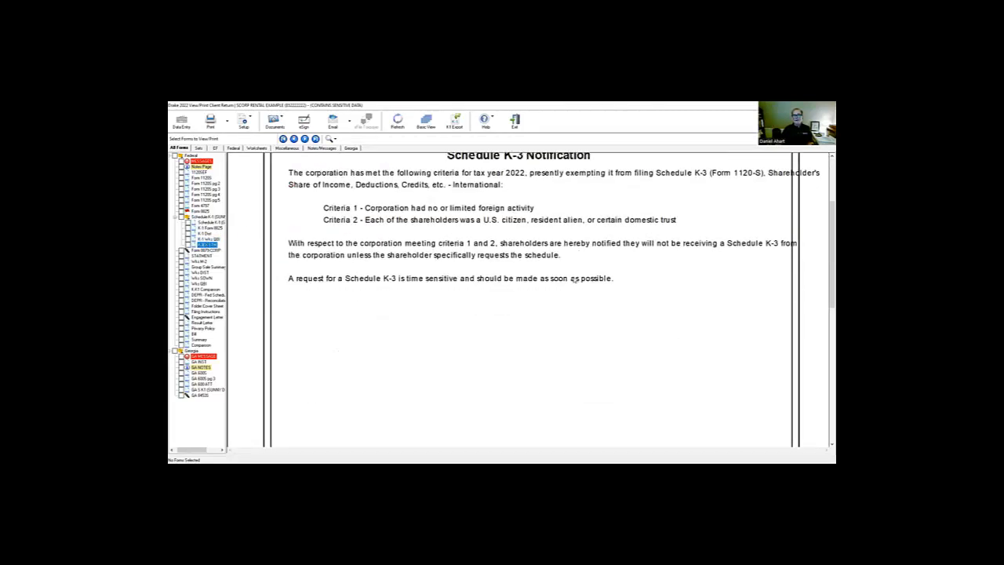
{"action": "scroll", "coordinate": [564, 295], "scroll_direction": "up", "scroll_amount": 10}
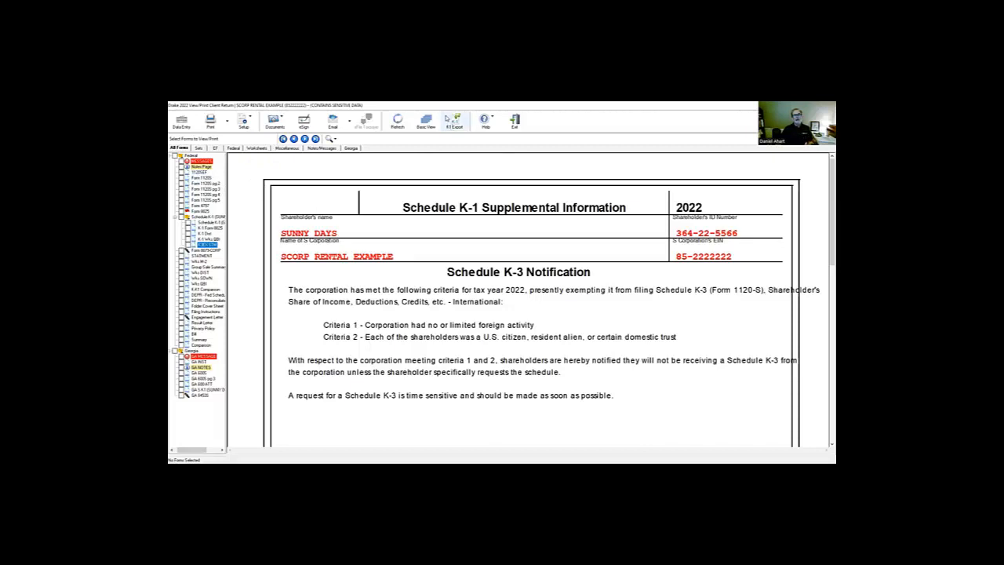
Check the shareholder's entry and reason in the K1 Export Utility, and exit without exporting
{"action": "left_click", "coordinate": [446, 126]}
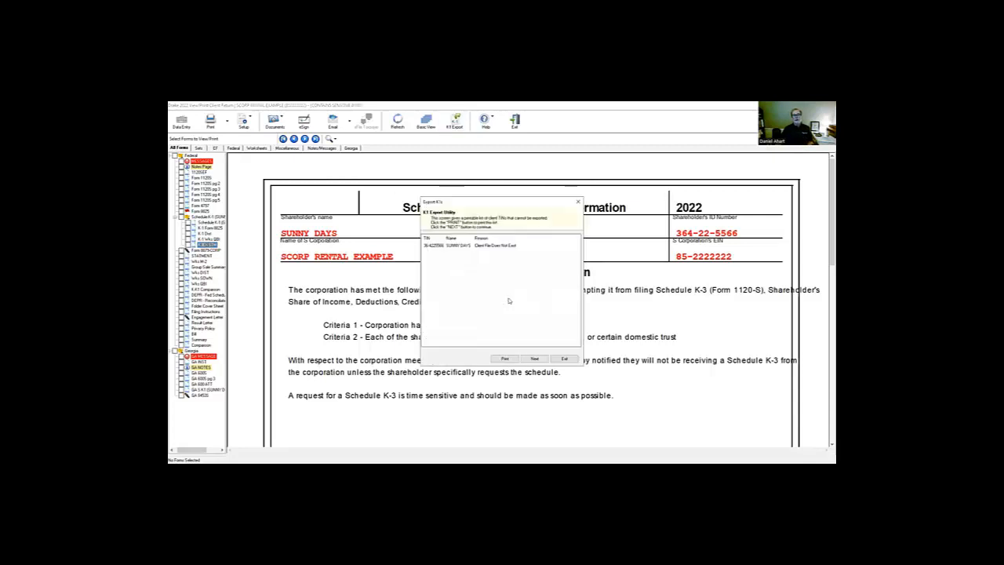
{"action": "left_click", "coordinate": [467, 247]}
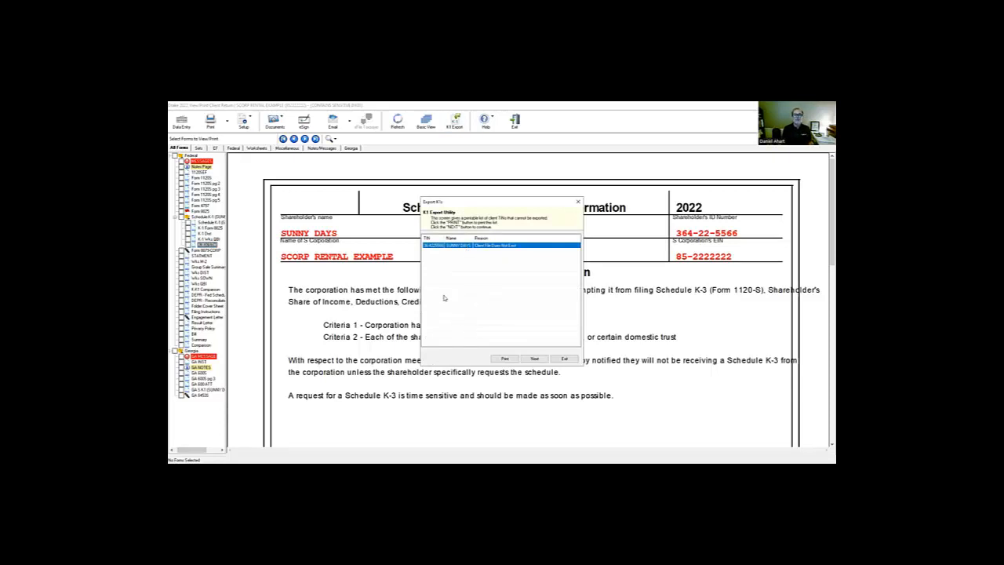
{"action": "left_click", "coordinate": [566, 359]}
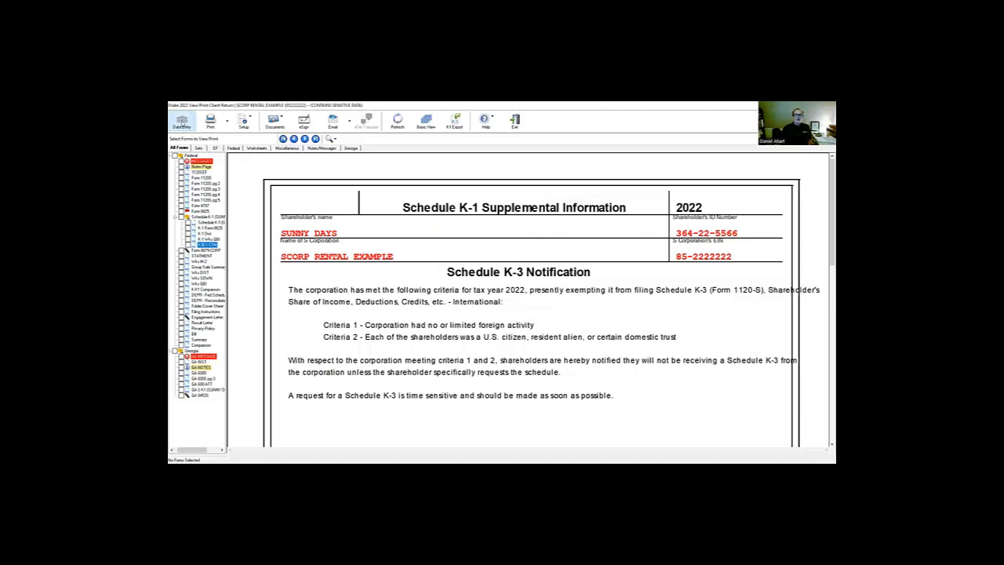
Return to data entry and look over the general screens and the assets, sales and recapture screens
{"action": "left_click", "coordinate": [182, 121]}
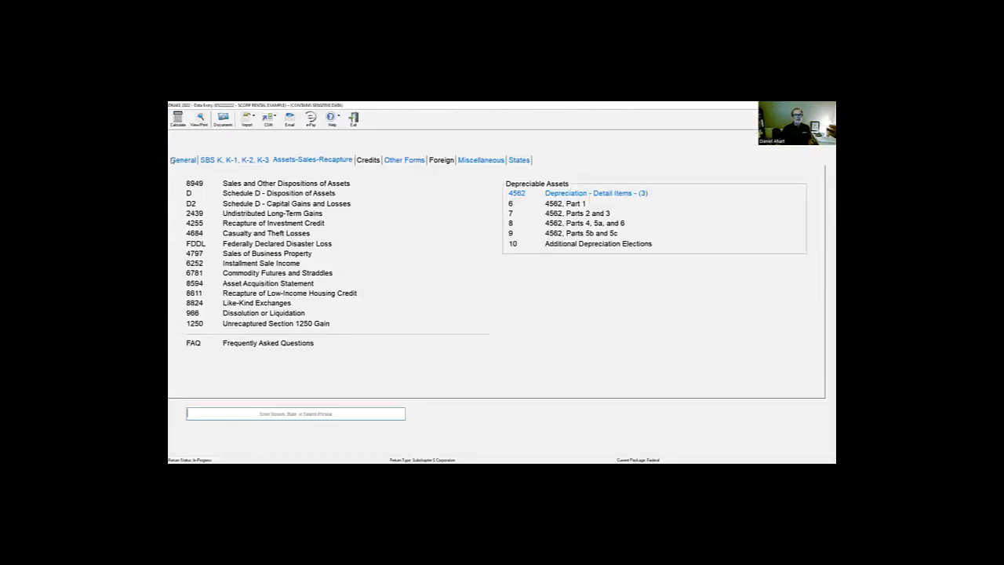
{"action": "left_click", "coordinate": [192, 160]}
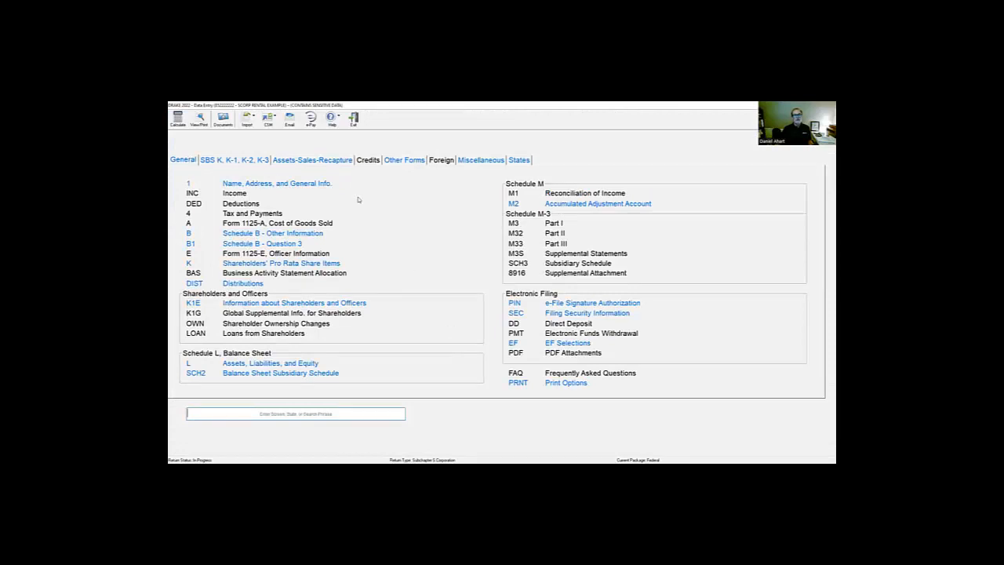
{"action": "left_click", "coordinate": [319, 161]}
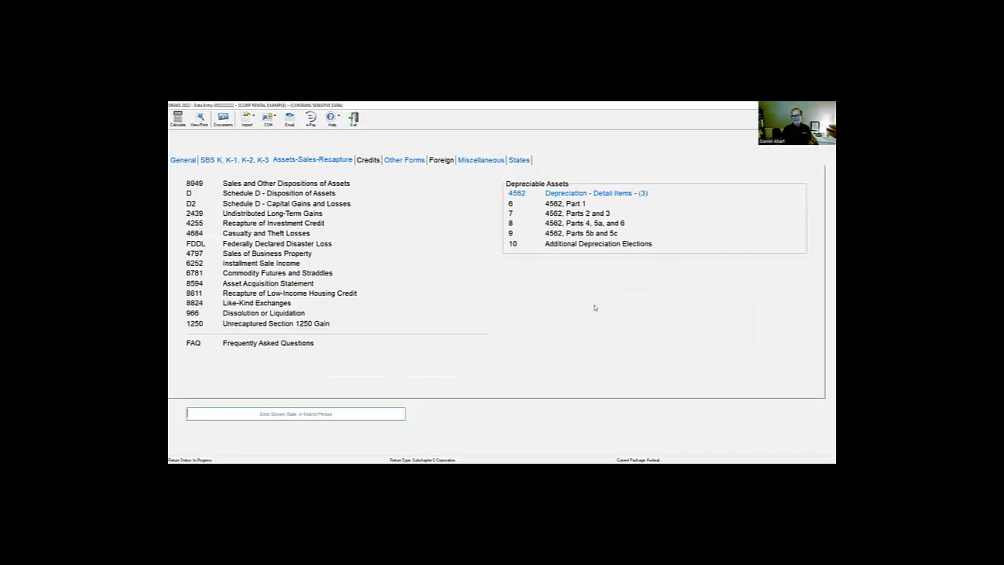